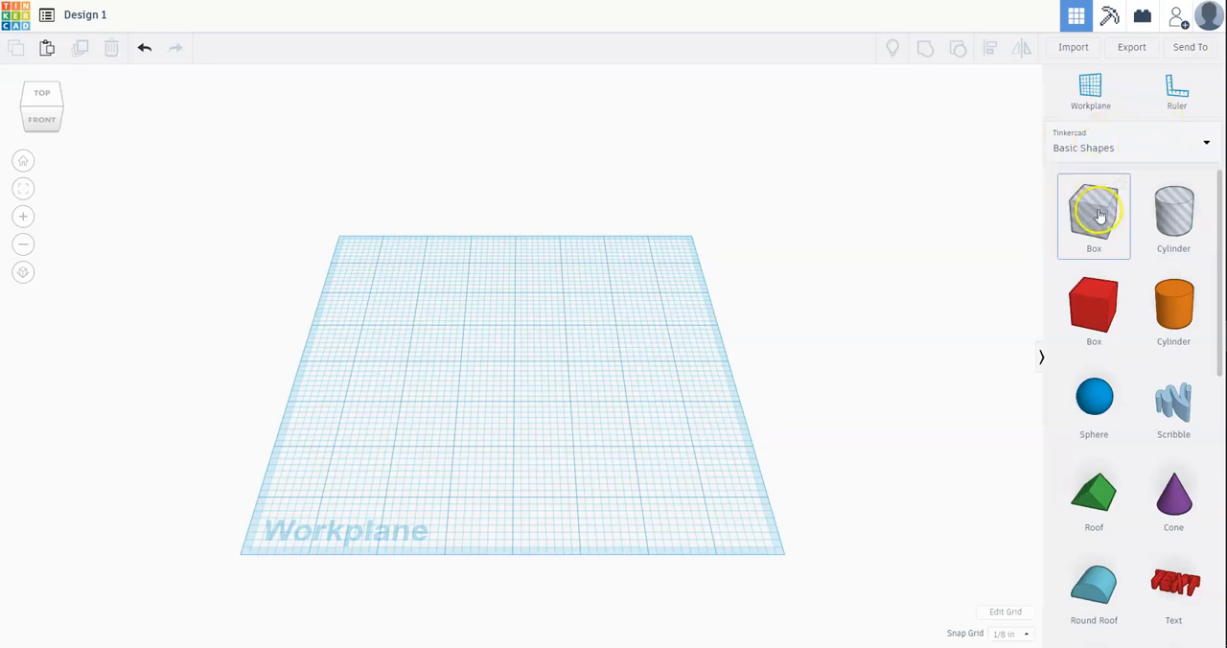
# Step: Browse the basic shapes and place a solid red box on the workplane, slightly off its centre
pyautogui.scroll(-5, 1099, 217)
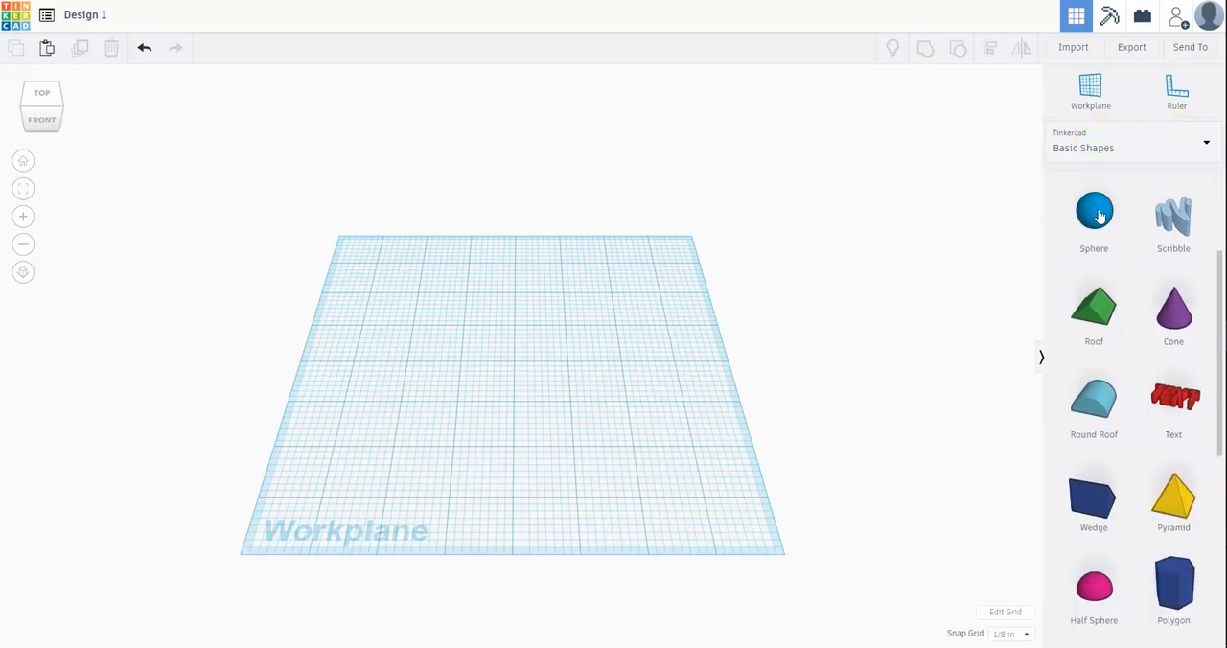
pyautogui.scroll(-8, 1100, 216)
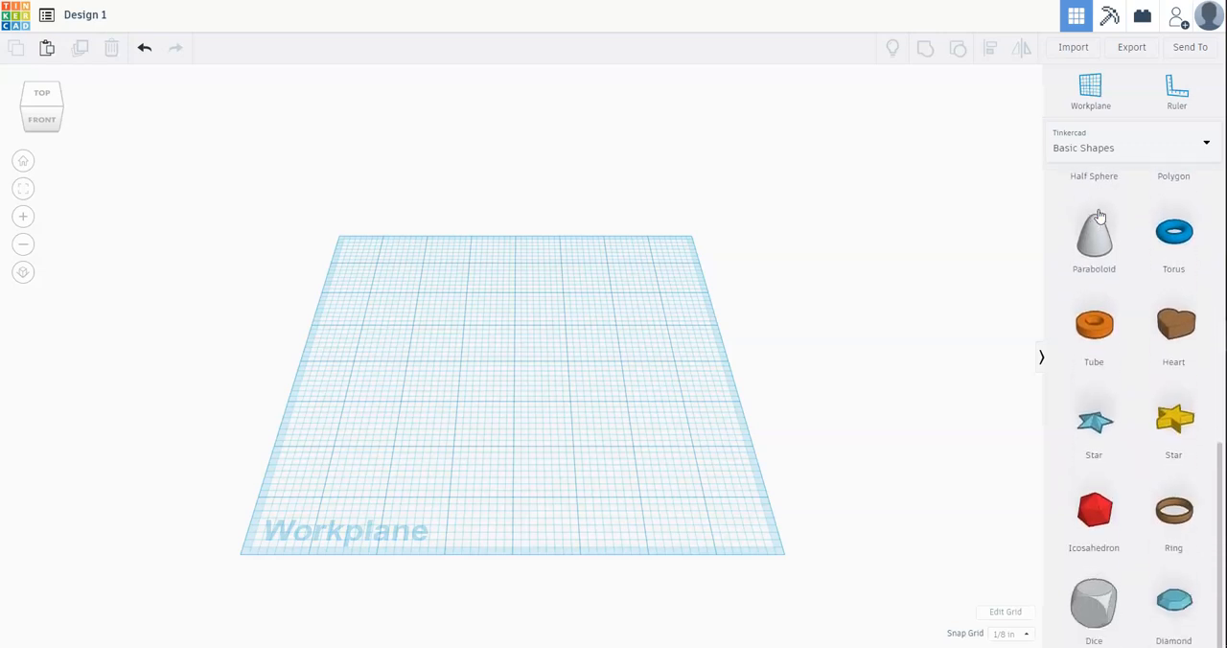
pyautogui.click(1101, 238)
pyautogui.scroll(2, 1199, 361)
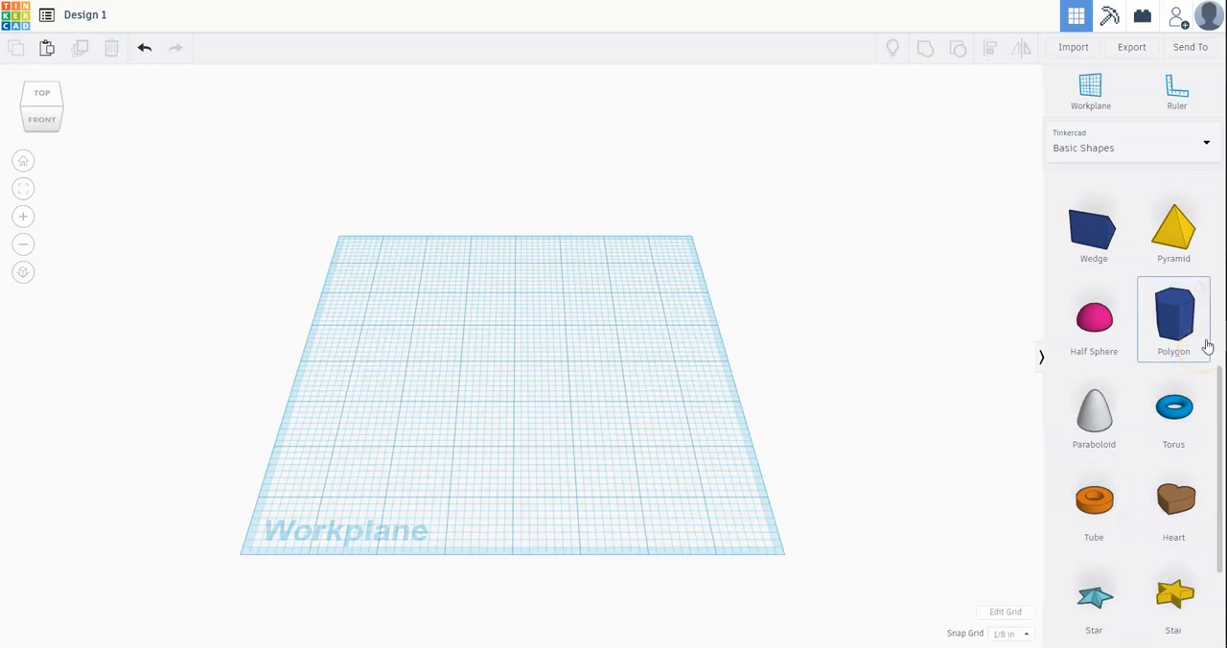
pyautogui.scroll(5, 1207, 347)
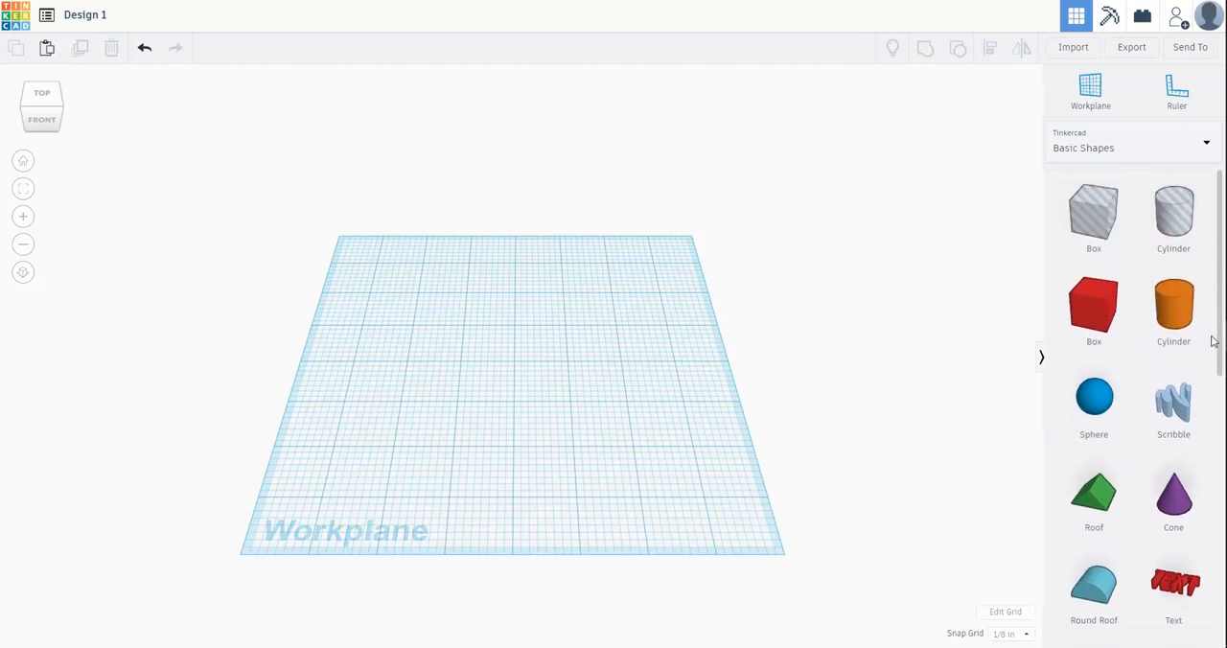
pyautogui.click(1096, 338)
pyautogui.click(1096, 340)
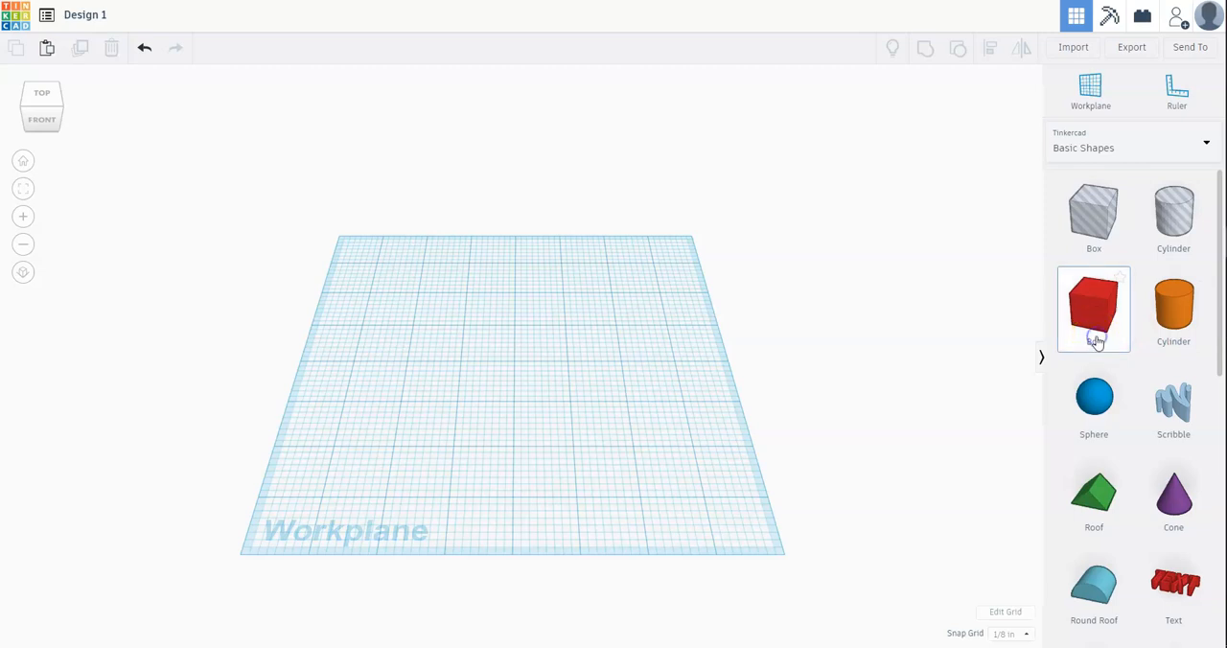
pyautogui.moveTo(1097, 343); pyautogui.dragTo(590, 409)
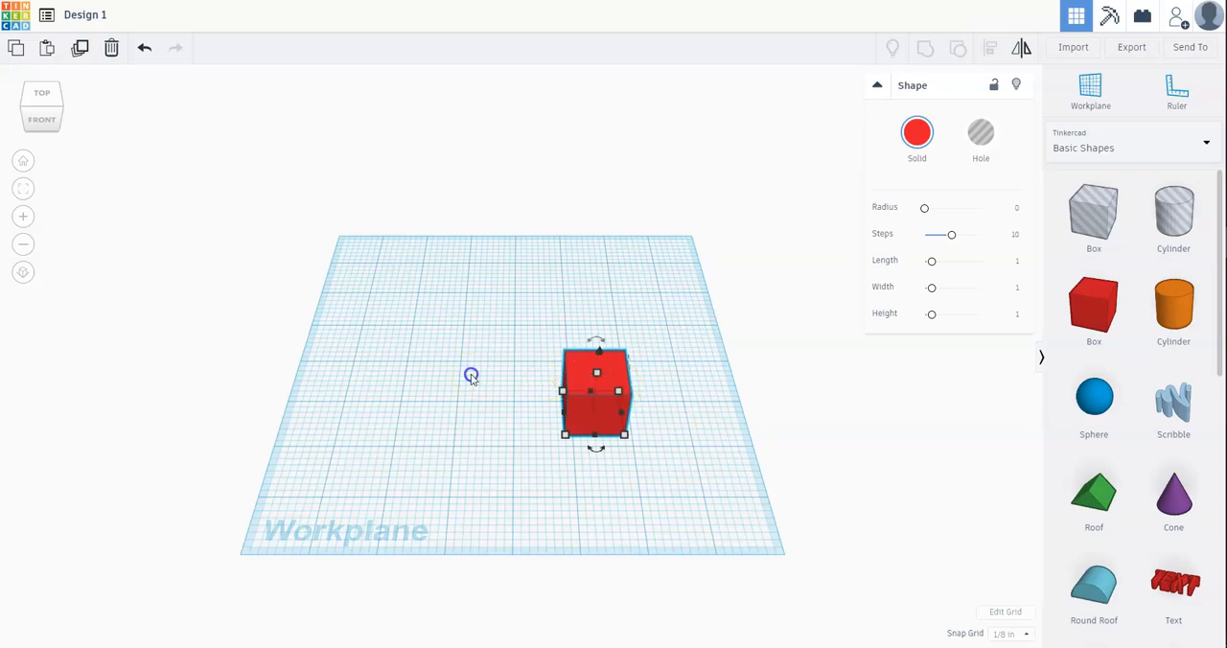
pyautogui.click(470, 376)
# Step: Try the box as a hole, and return it to solid with the dark crimson preset colour
pyautogui.click(583, 364)
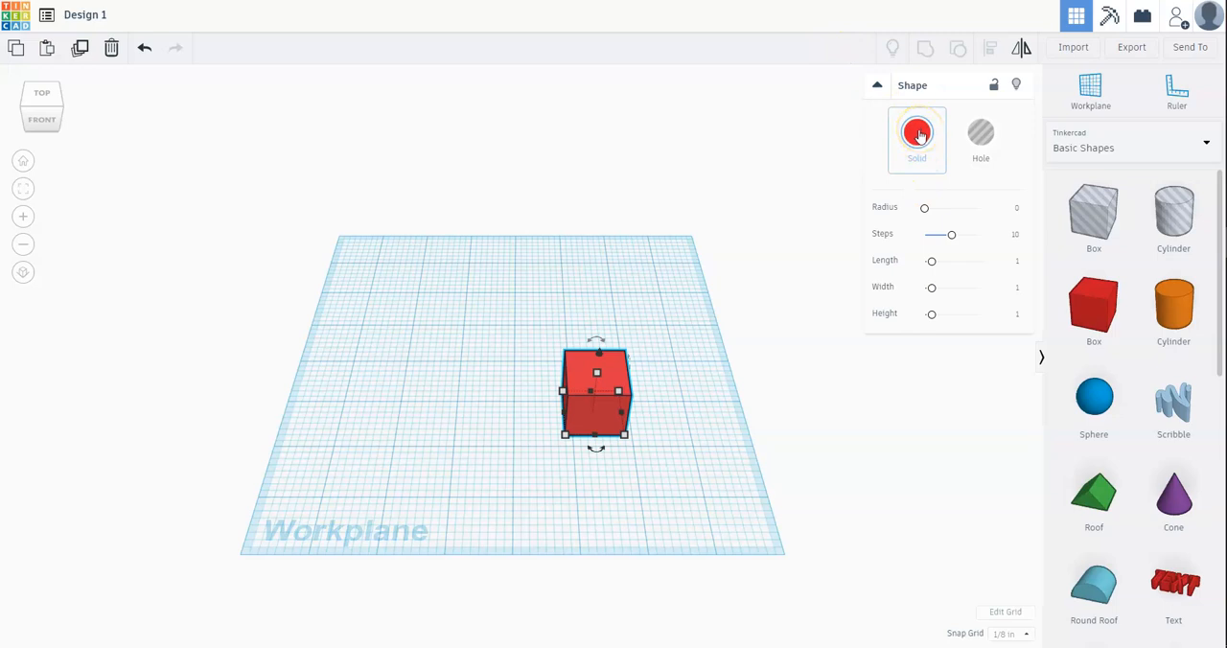
pyautogui.click(980, 135)
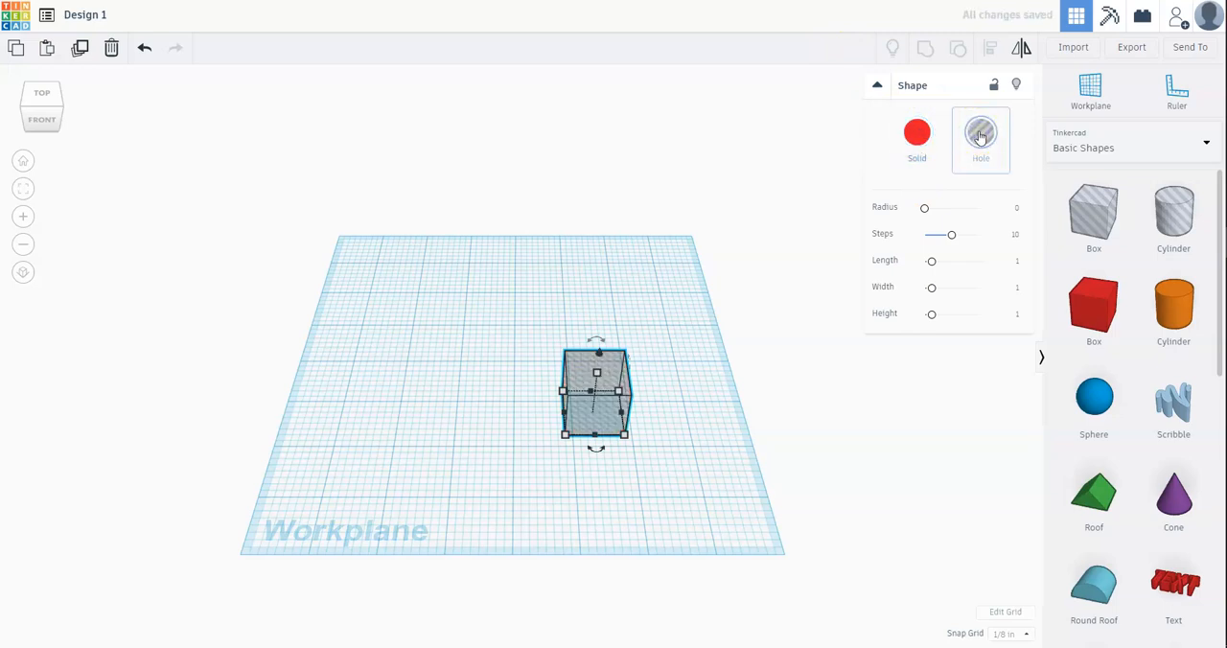
pyautogui.click(929, 142)
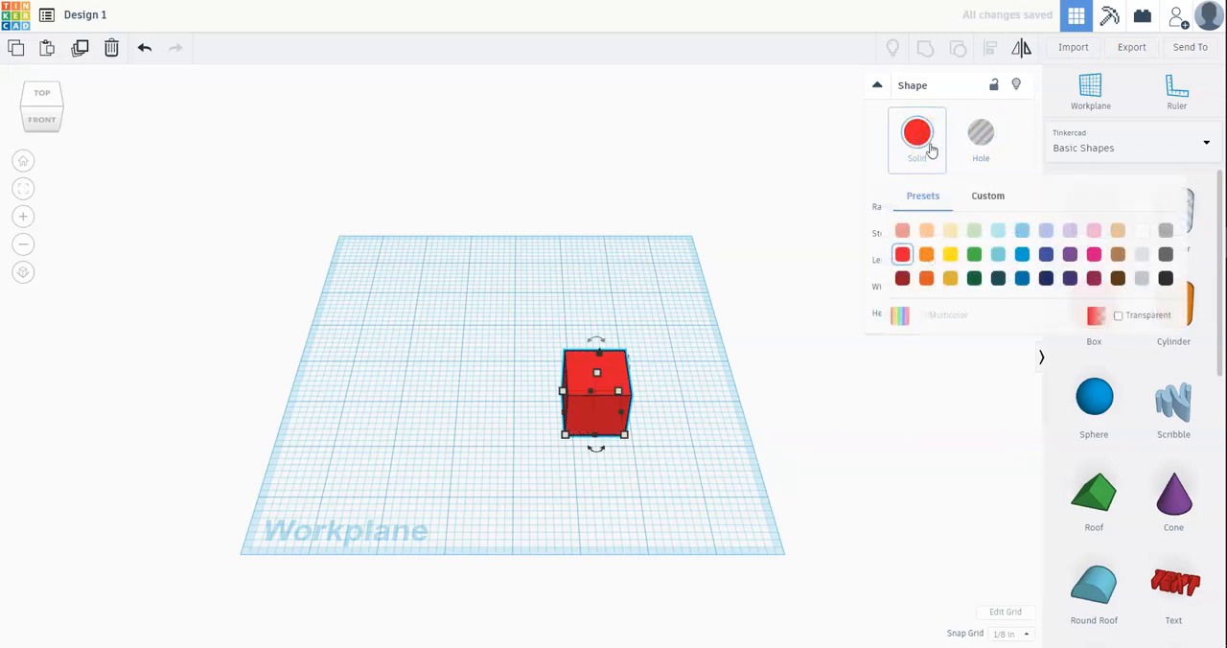
pyautogui.click(1091, 281)
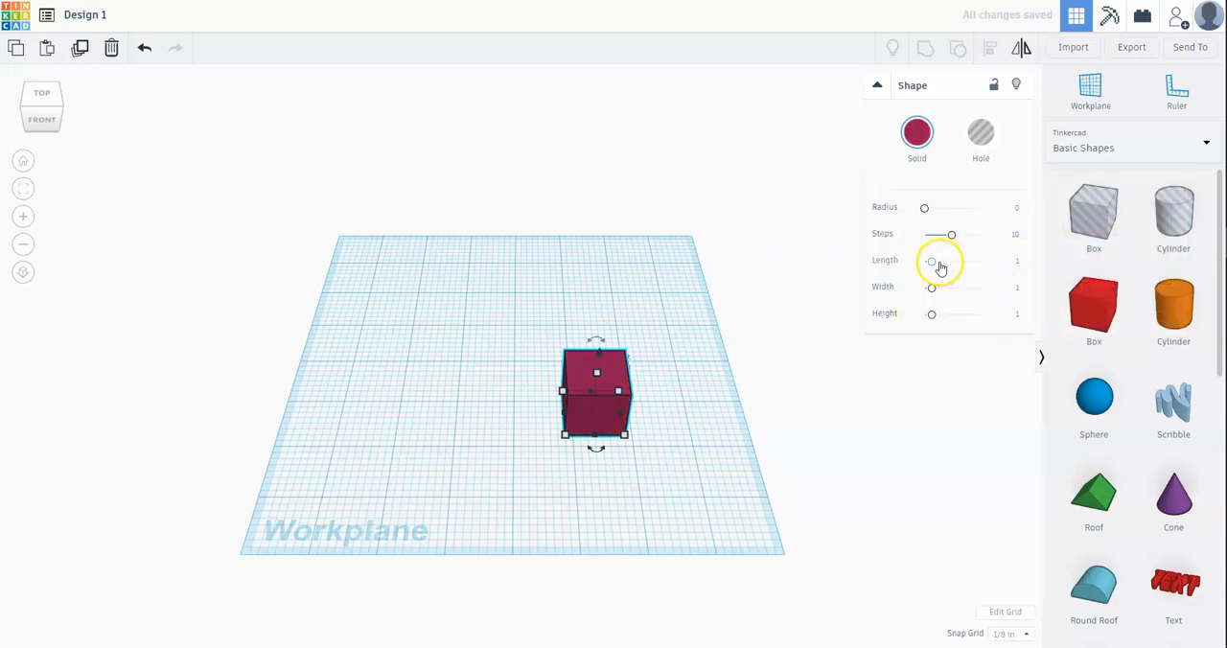
# Step: Resize the box to length 3, width 3 and height 2
pyautogui.moveTo(934, 263); pyautogui.dragTo(943, 287)
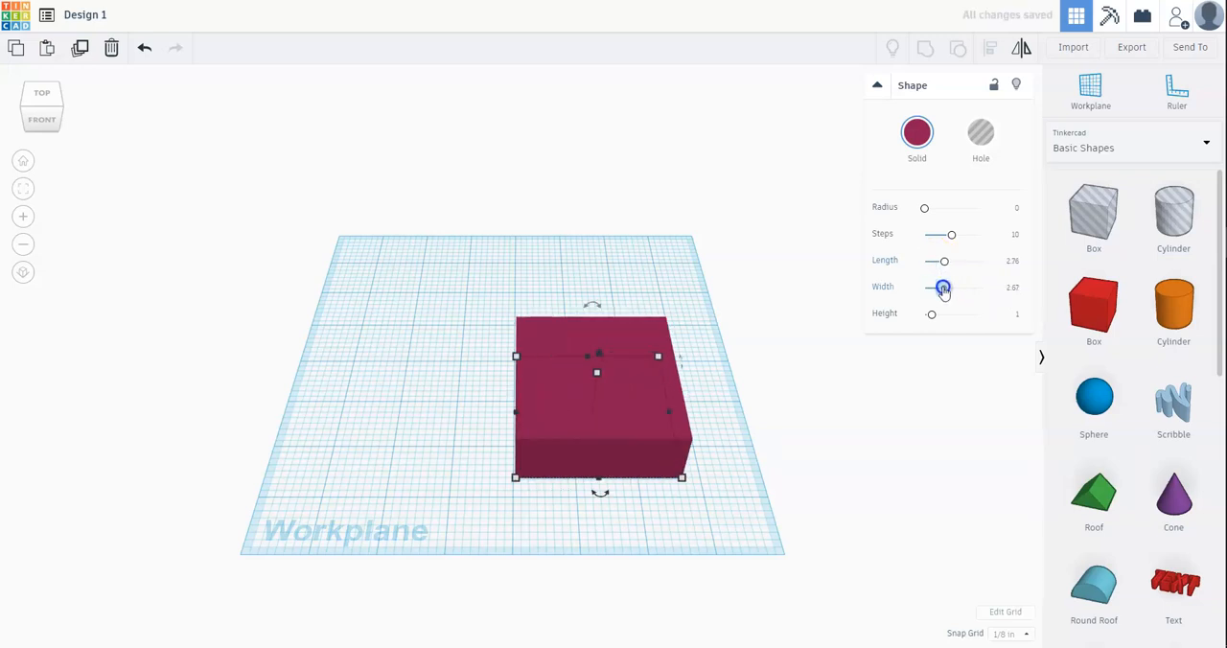
pyautogui.click(1013, 263)
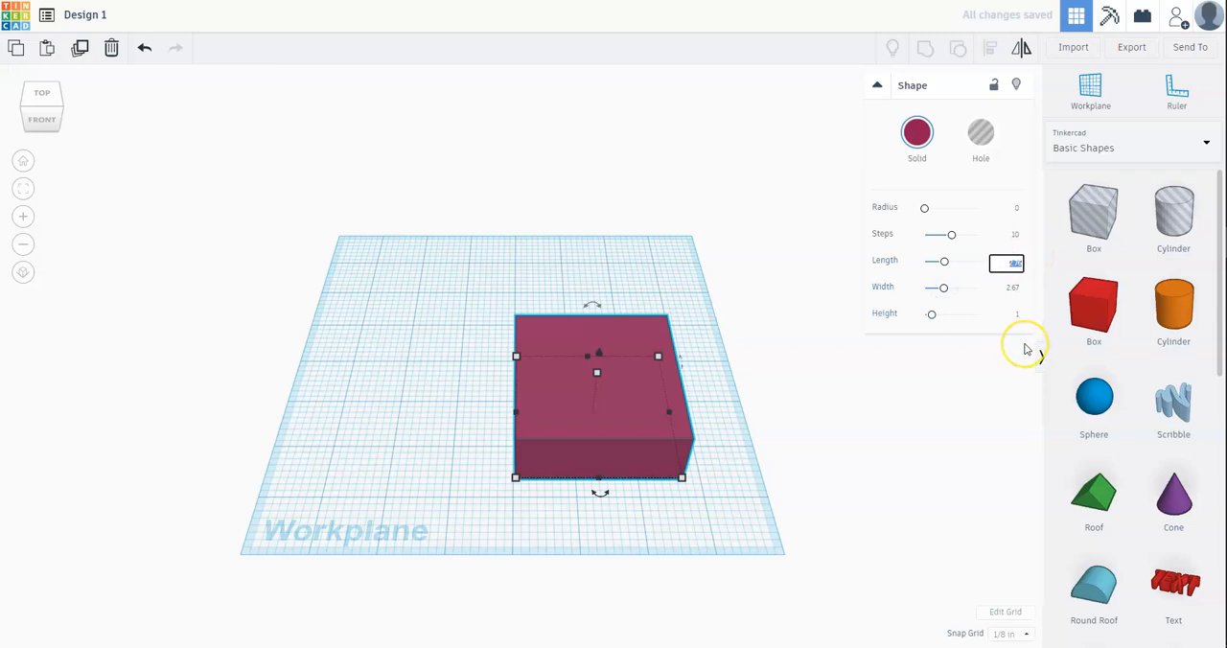
pyautogui.press('Return')
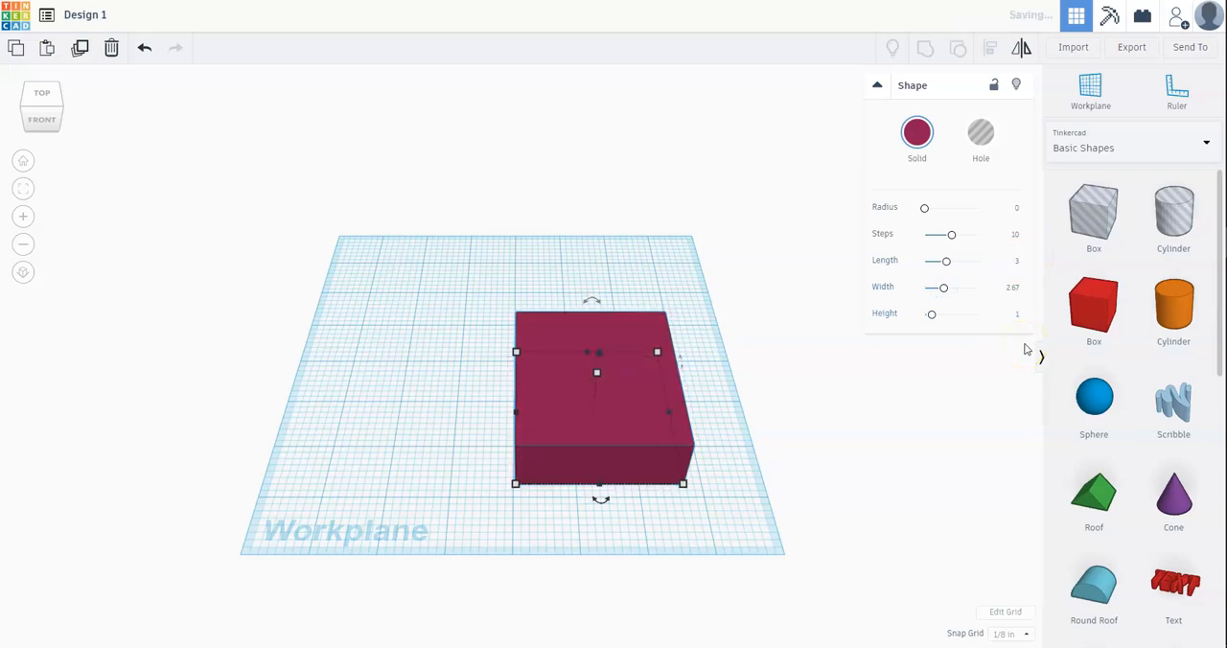
pyautogui.click(1012, 289)
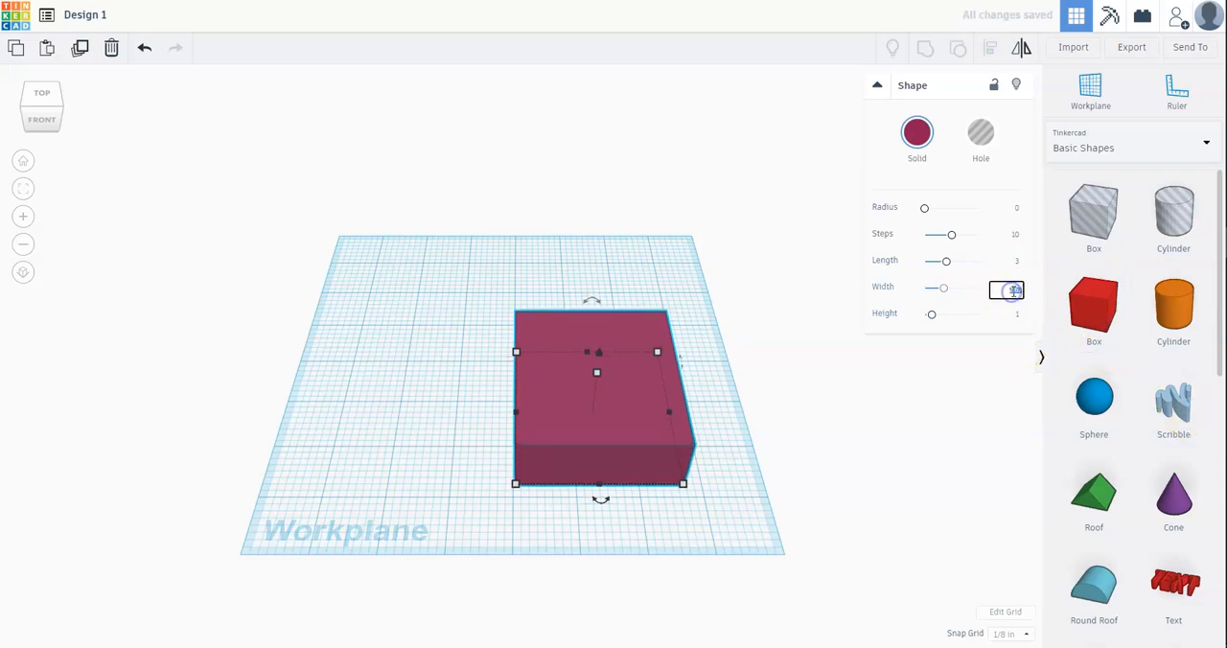
pyautogui.write('3')
pyautogui.press('Return')
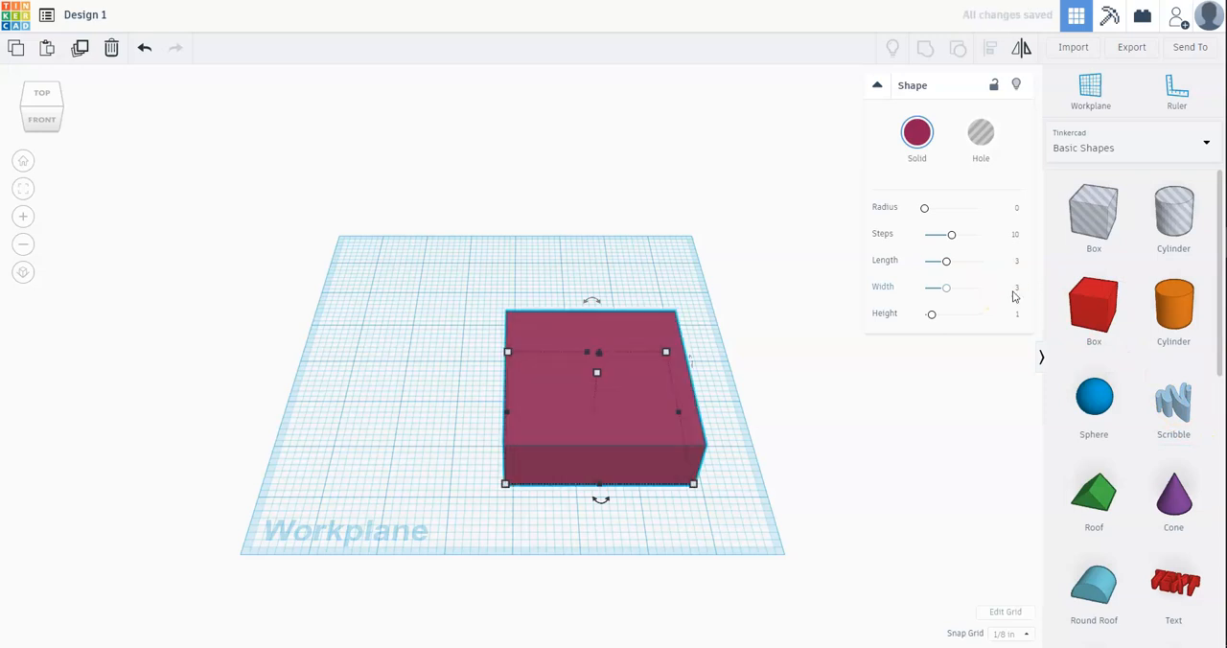
pyautogui.click(1012, 315)
pyautogui.write('2')
pyautogui.press('Return')
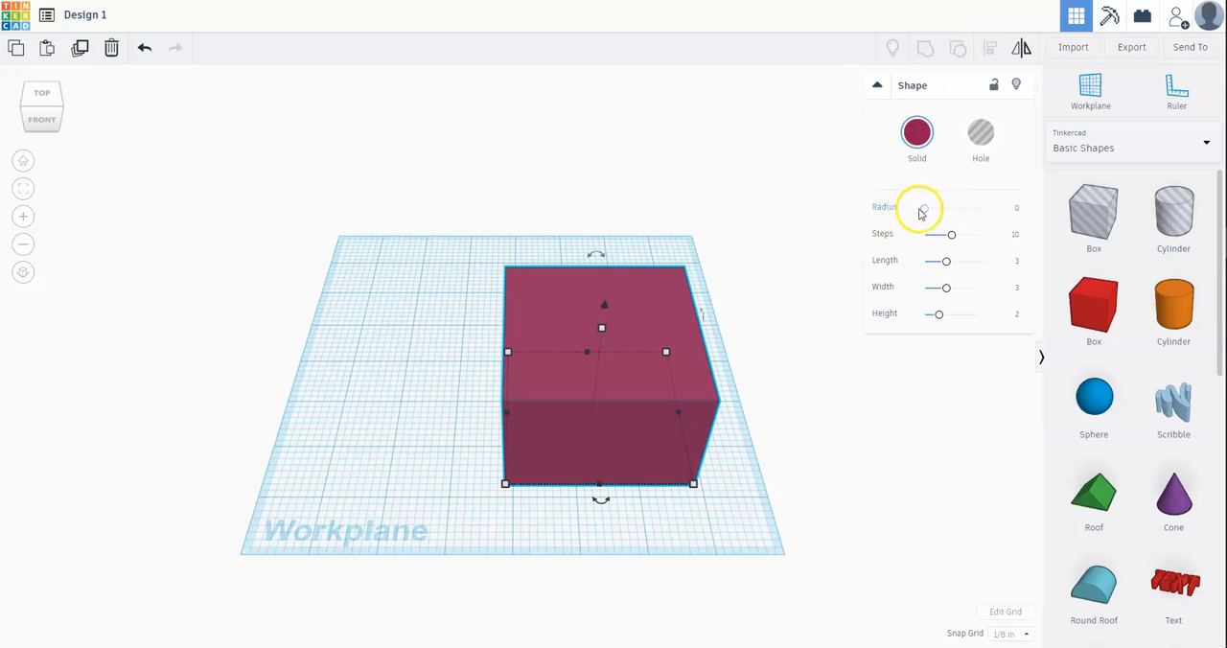
# Step: Round the box's edges with a radius of about 0.24 and 12 steps
pyautogui.moveTo(924, 211); pyautogui.dragTo(921, 241)
pyautogui.scroll(6, 495, 367)
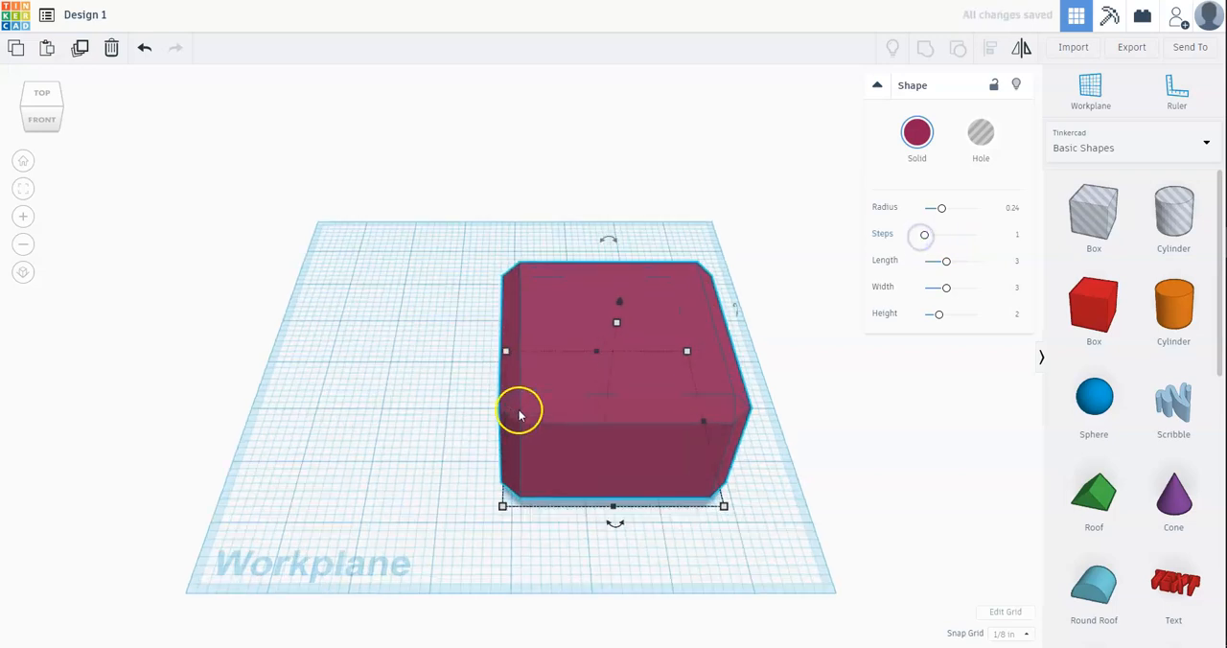
pyautogui.scroll(2, 543, 474)
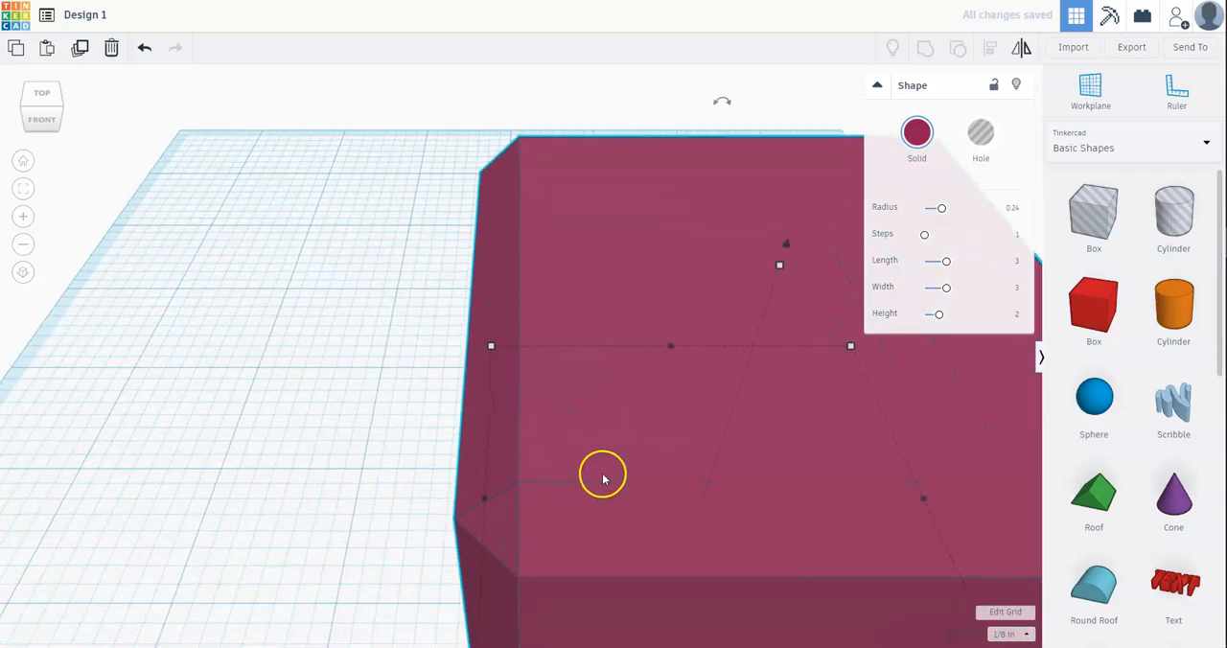
pyautogui.moveTo(926, 238); pyautogui.dragTo(958, 241)
pyautogui.scroll(3, 679, 540)
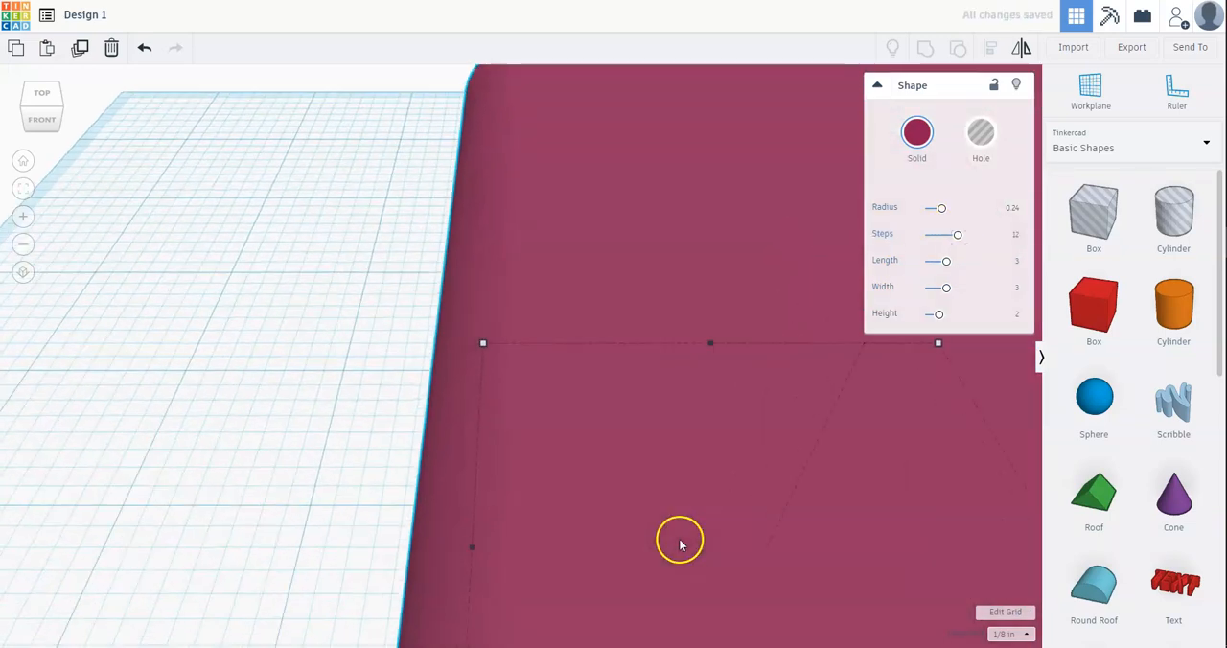
pyautogui.scroll(-5, 337, 495)
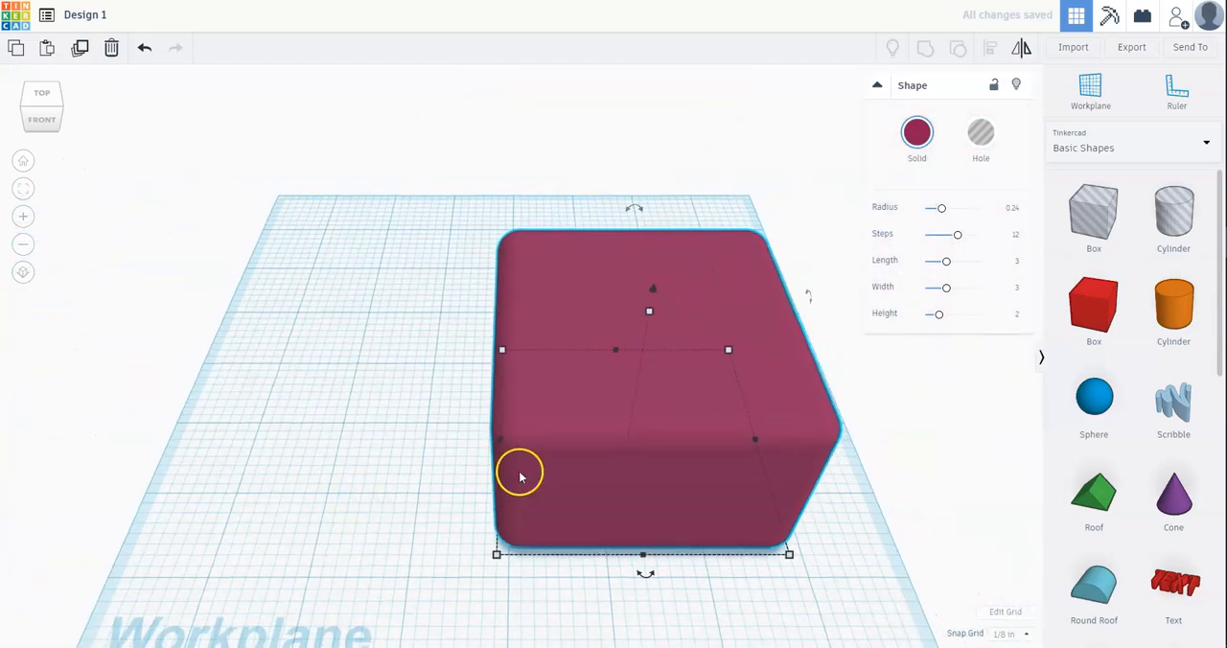
# Step: Lock the box and try to move it, and unlock it to shift it 1 inch sideways and about 1/4 inch forward
pyautogui.click(993, 85)
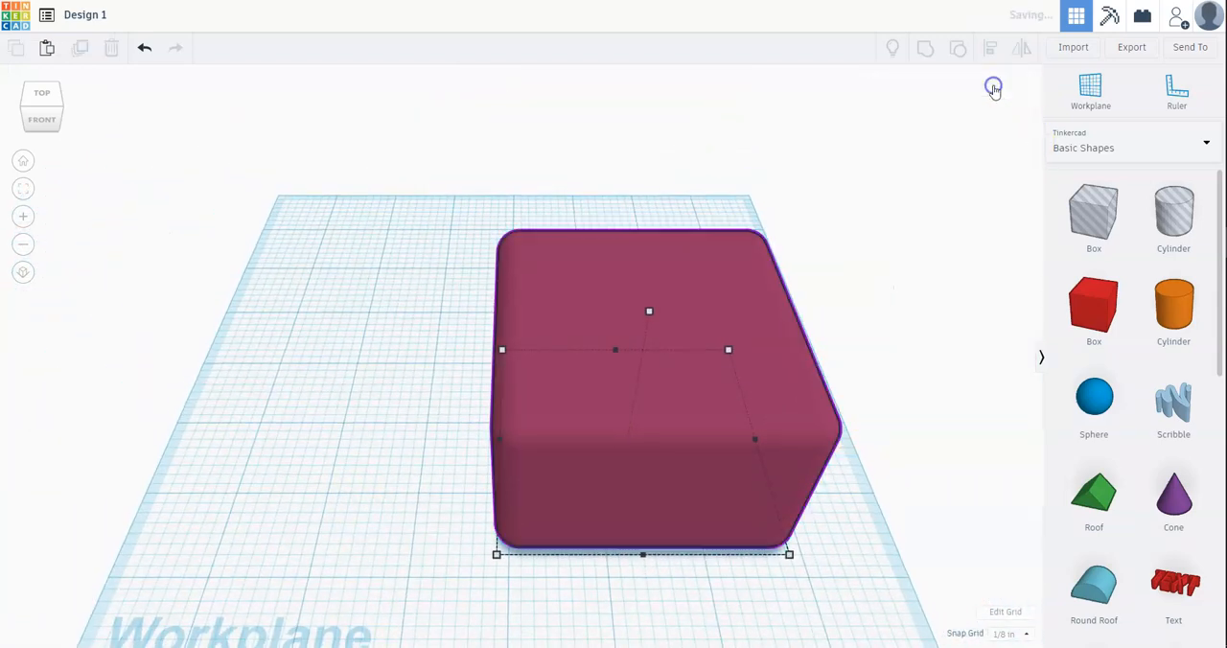
pyautogui.click(532, 323)
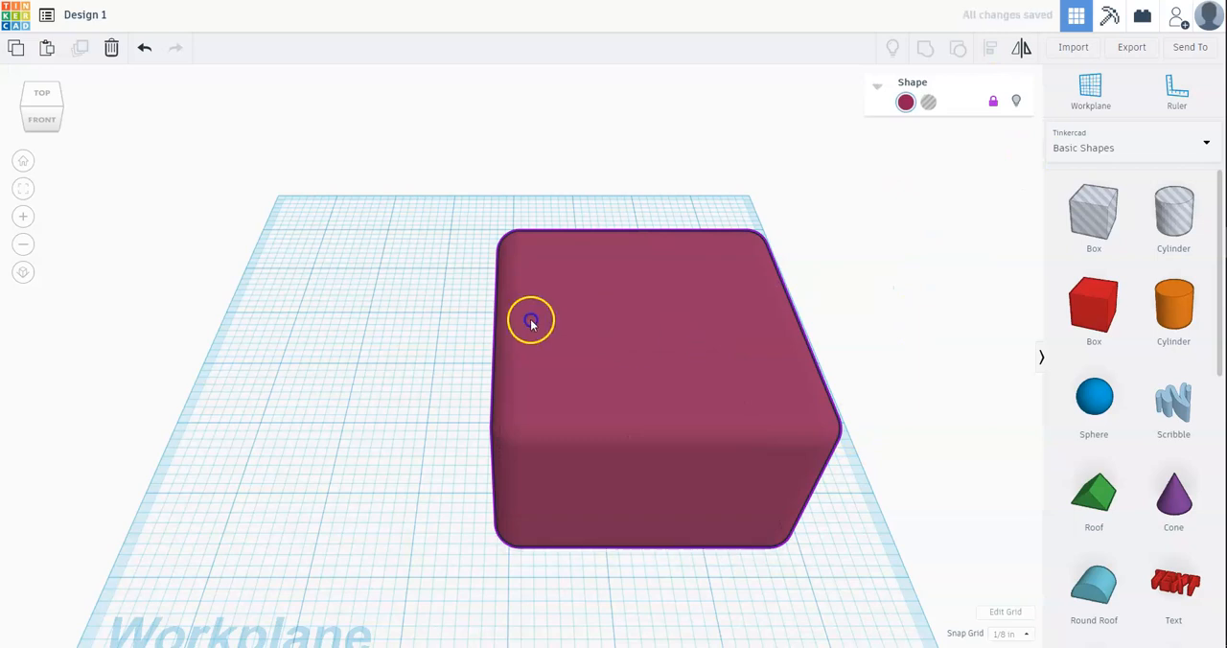
pyautogui.click(581, 325)
pyautogui.moveTo(541, 337); pyautogui.dragTo(474, 340)
pyautogui.moveTo(746, 335); pyautogui.dragTo(567, 340)
pyautogui.click(990, 100)
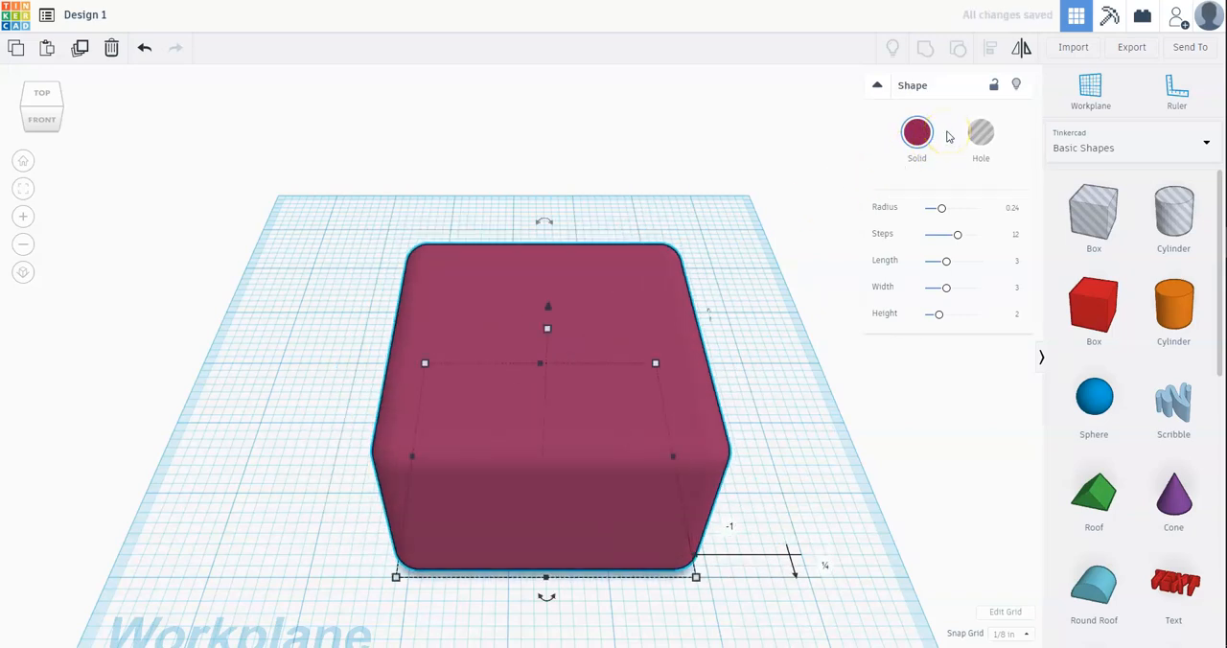
# Step: Hide the box and show all hidden shapes again
pyautogui.click(1016, 86)
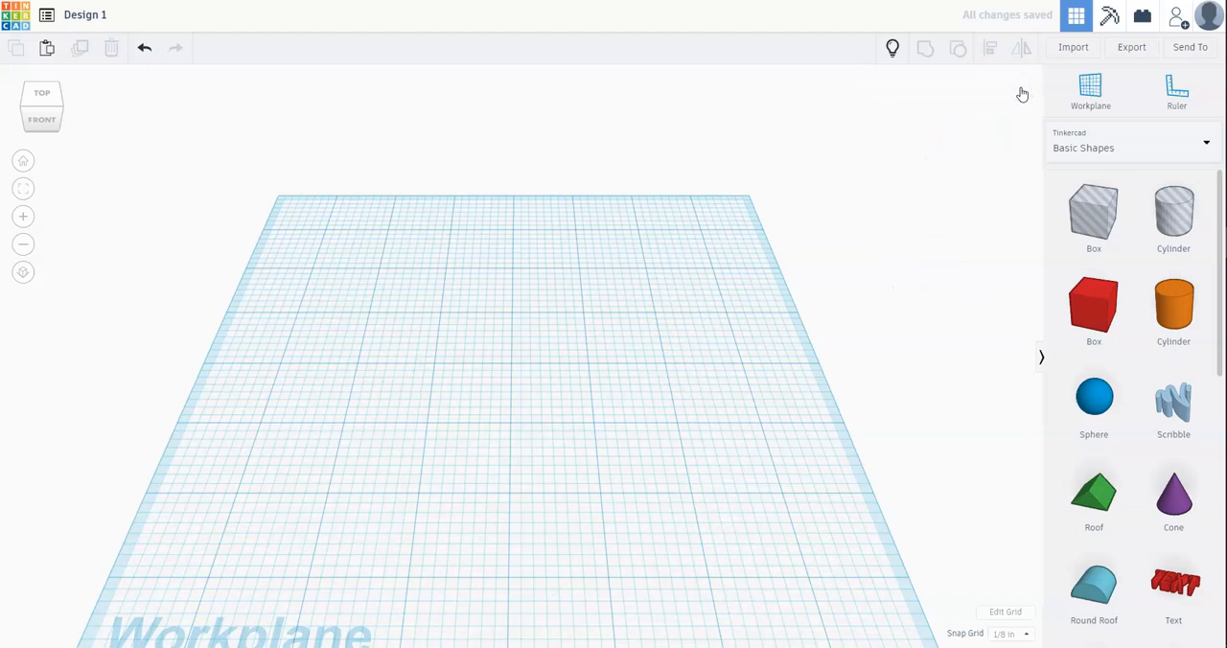
pyautogui.click(891, 52)
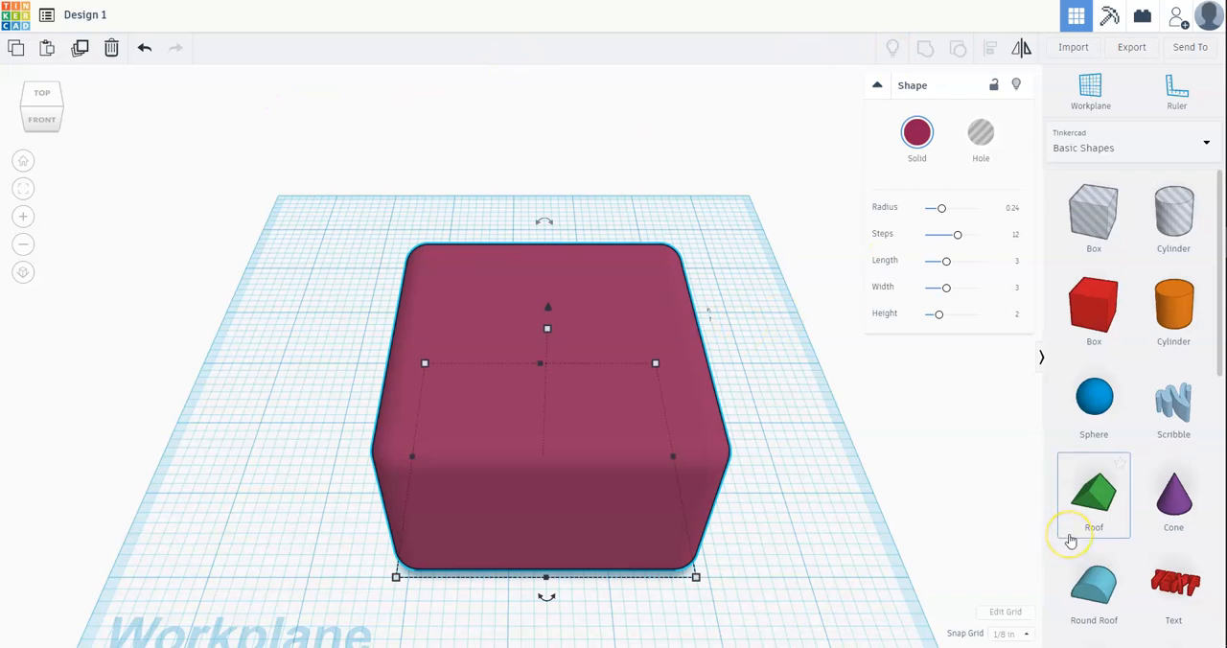
pyautogui.scroll(-3, 782, 604)
pyautogui.scroll(2, 488, 566)
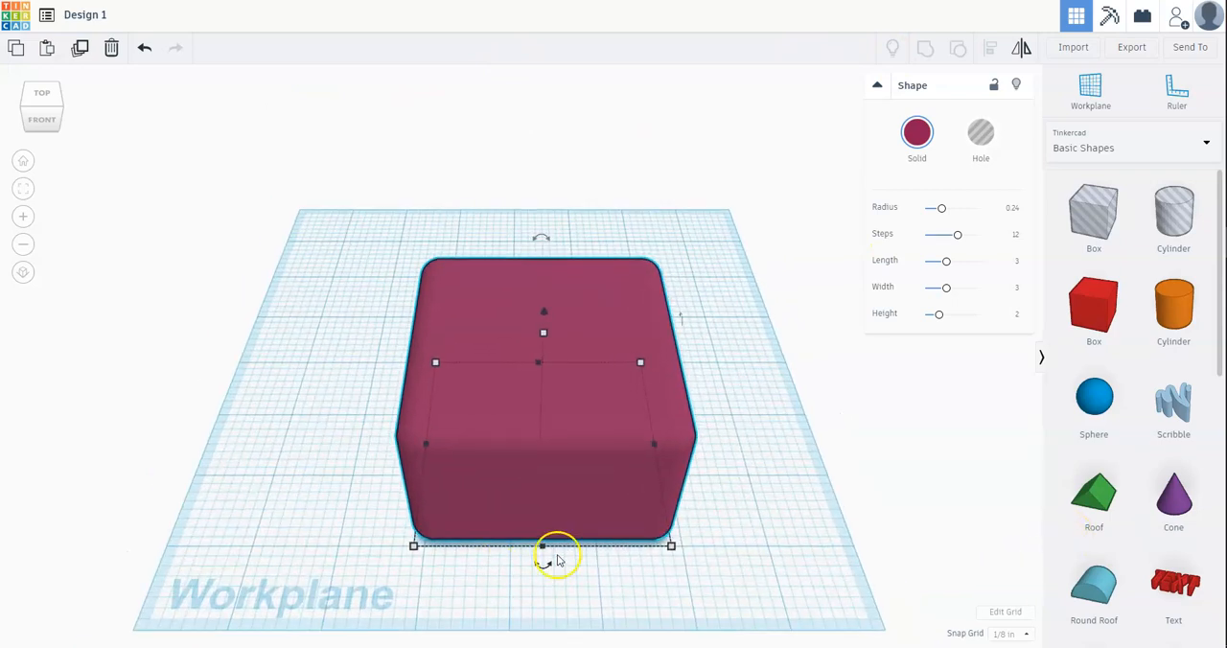
# Step: Update the grid using inches as units and a custom size of 8.00 wide by 8.00 long
pyautogui.click(1008, 614)
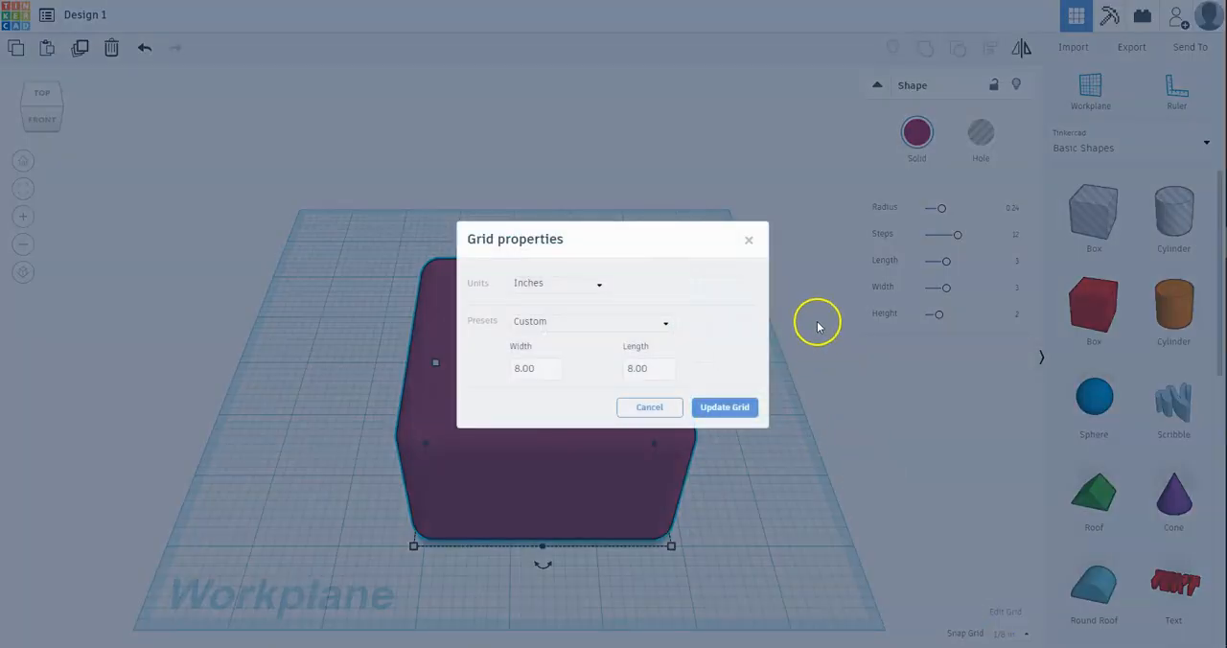
pyautogui.click(747, 241)
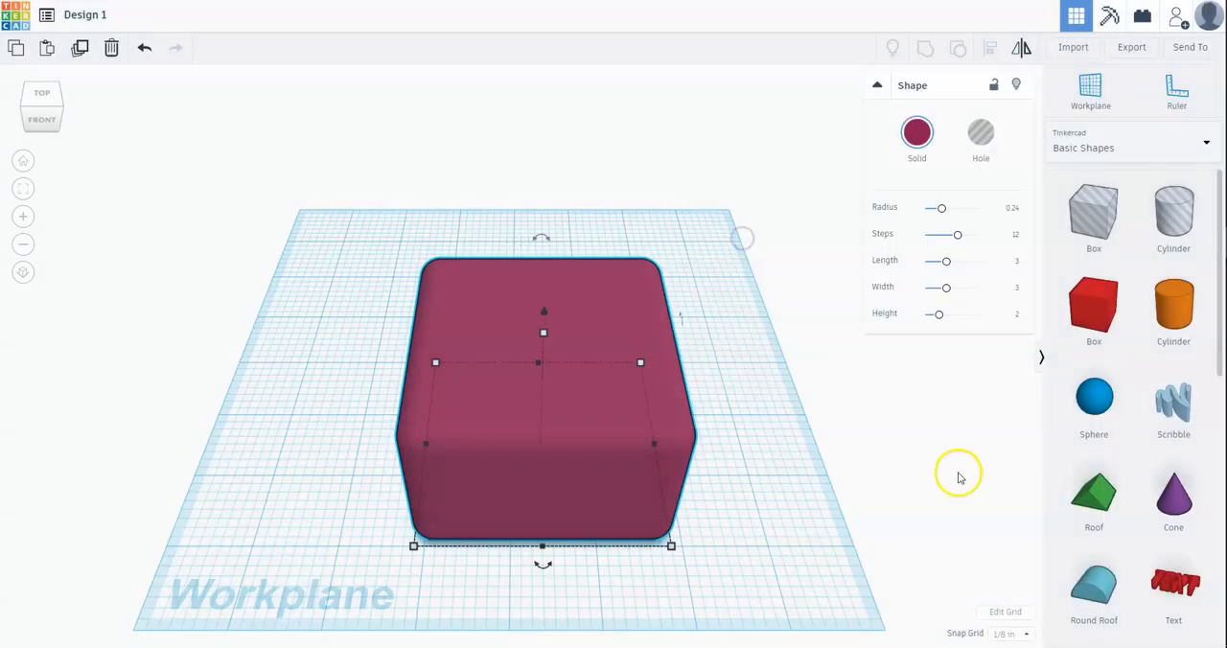
pyautogui.click(1004, 616)
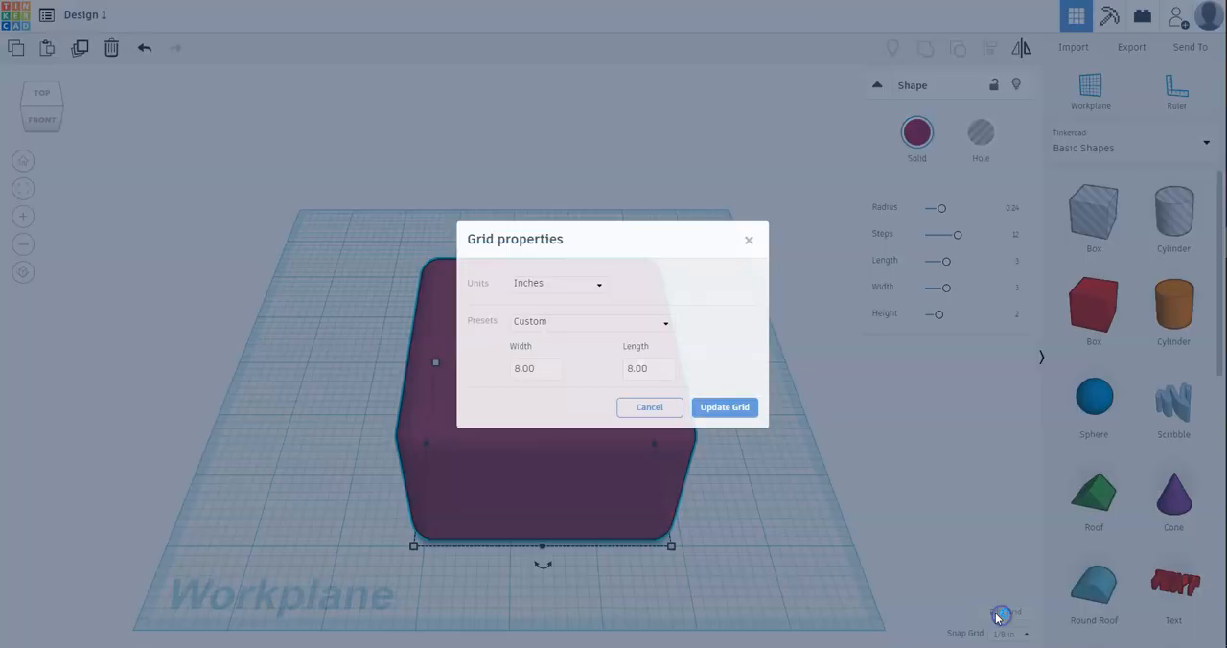
pyautogui.click(563, 285)
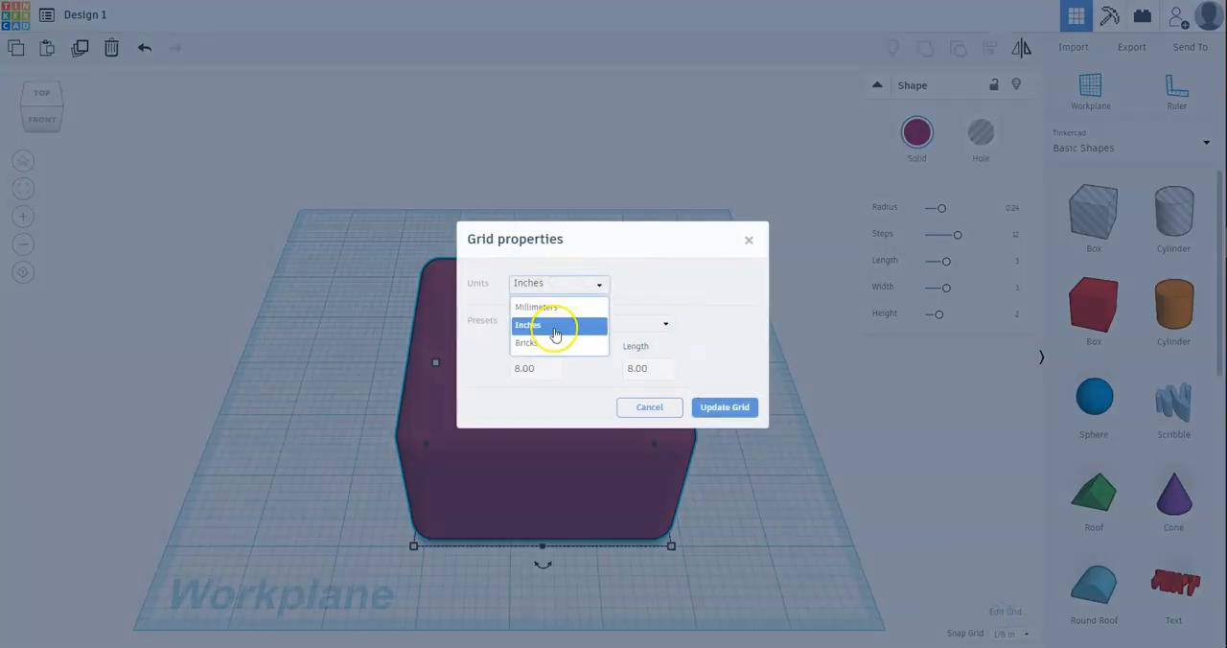
pyautogui.click(554, 327)
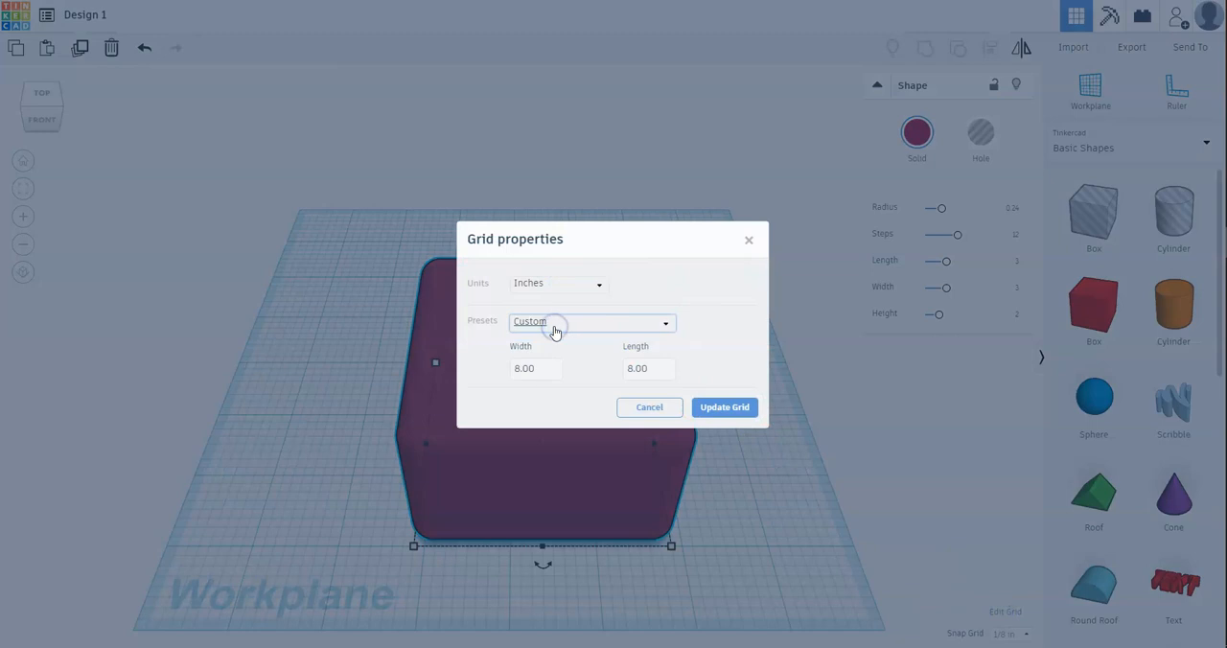
pyautogui.click(551, 368)
pyautogui.doubleClick(551, 368)
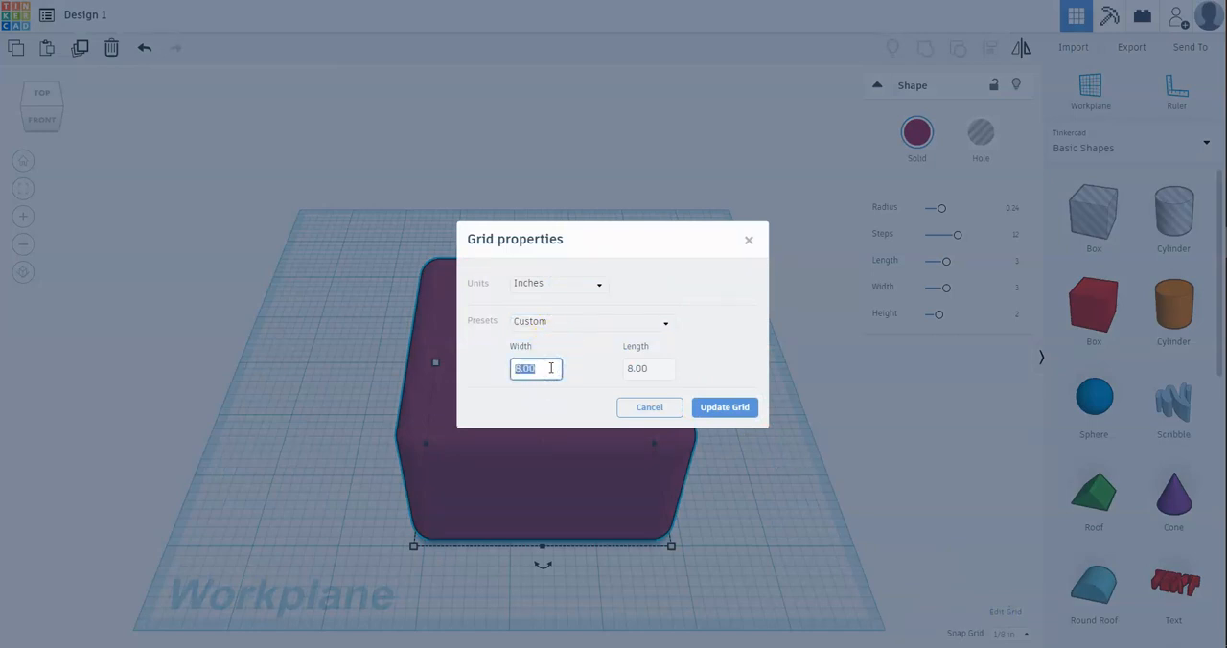
pyautogui.click(668, 370)
pyautogui.doubleClick(670, 372)
pyautogui.click(722, 407)
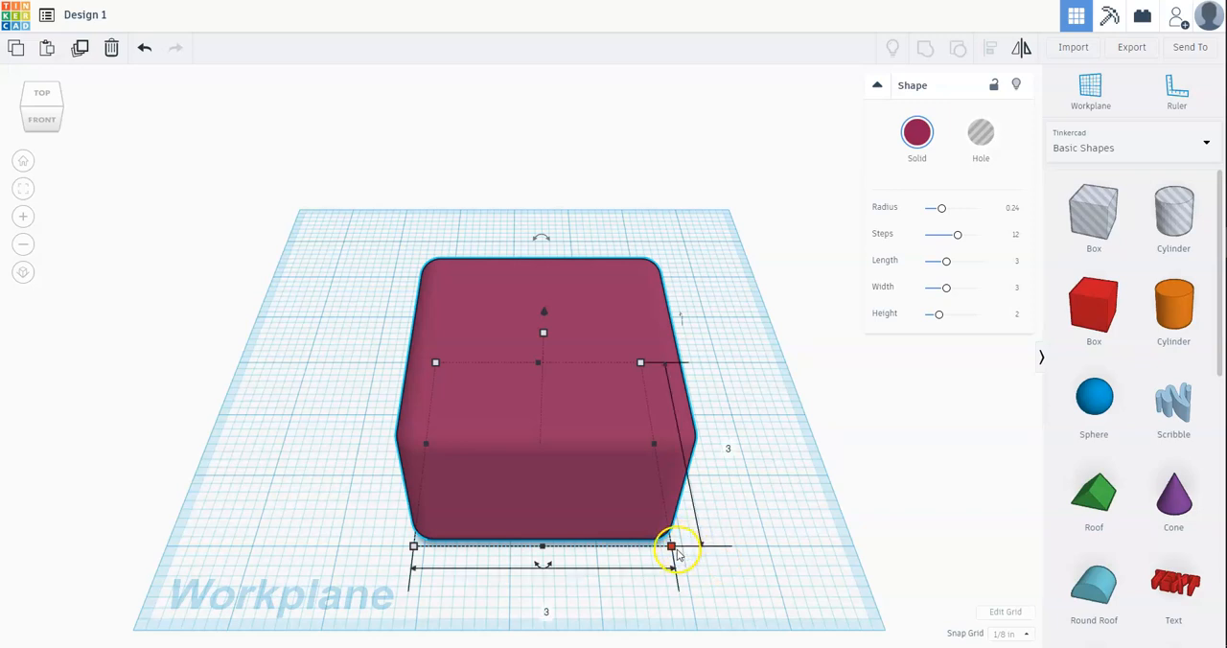
# Step: Set the box's front-to-back dimension on the workplane to 1 inch
pyautogui.click(727, 447)
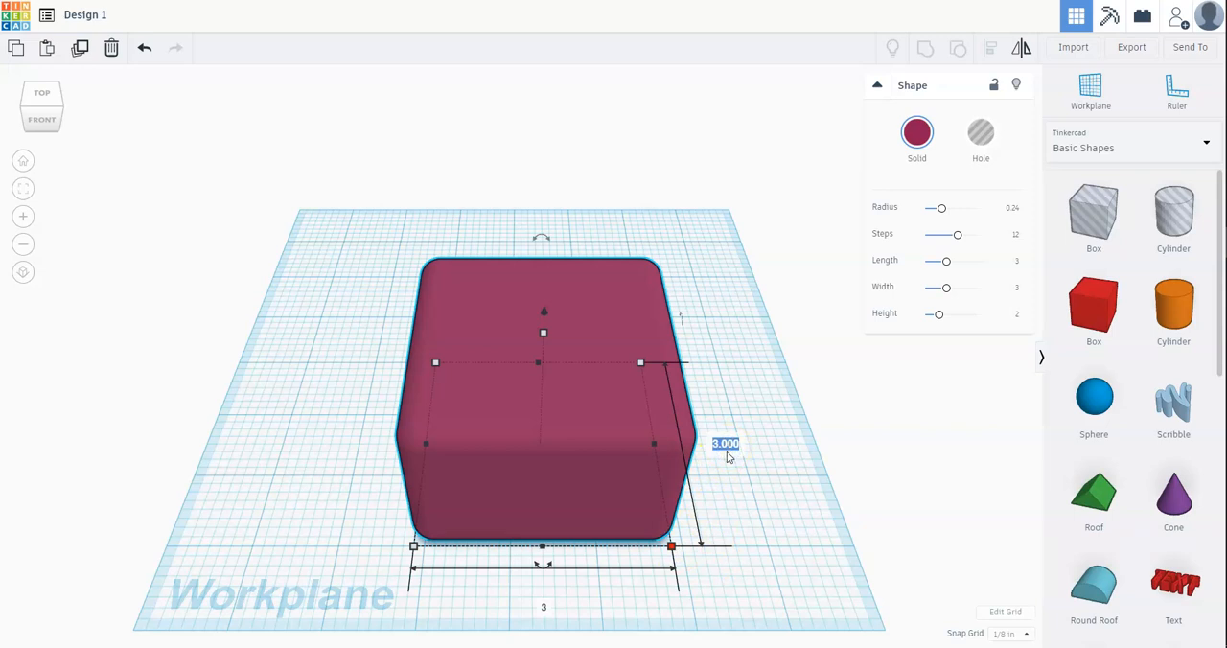
pyautogui.write('1.0')
pyautogui.press('Return')
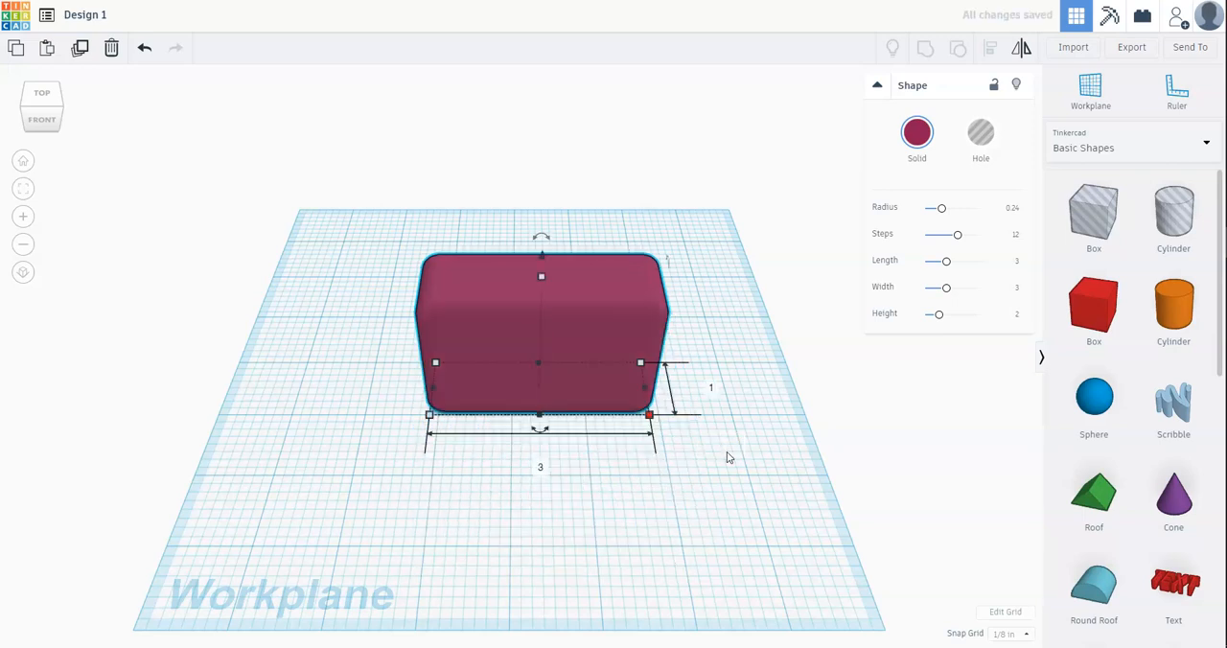
# Step: Set the box's height to 0.5 inch
pyautogui.click(542, 277)
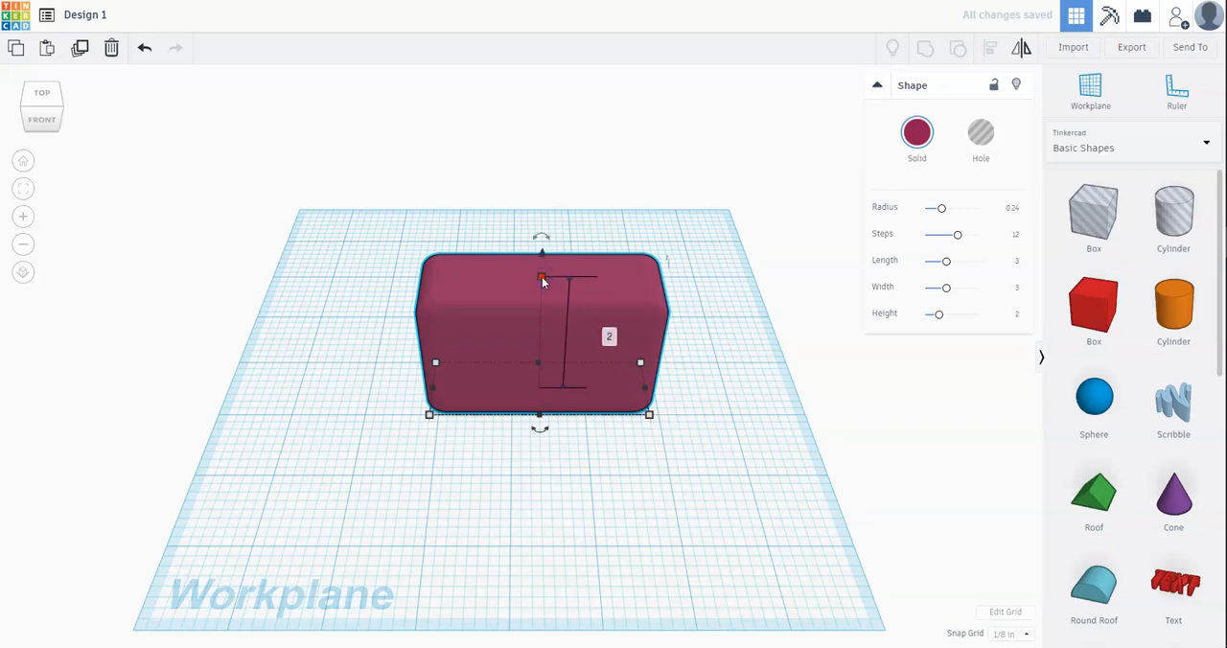
pyautogui.click(609, 337)
pyautogui.press('BackSpace')
pyautogui.write('.5')
pyautogui.press('Return')
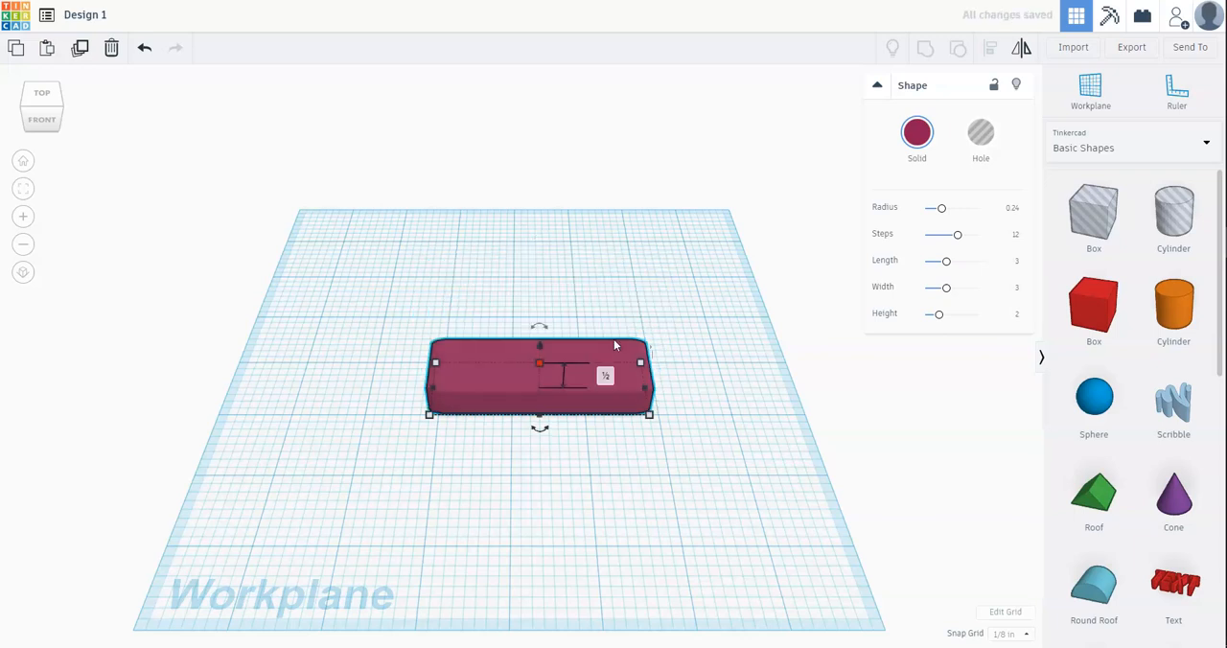
# Step: Set the box's height to 0.25 inch
pyautogui.click(603, 373)
pyautogui.write('.2')
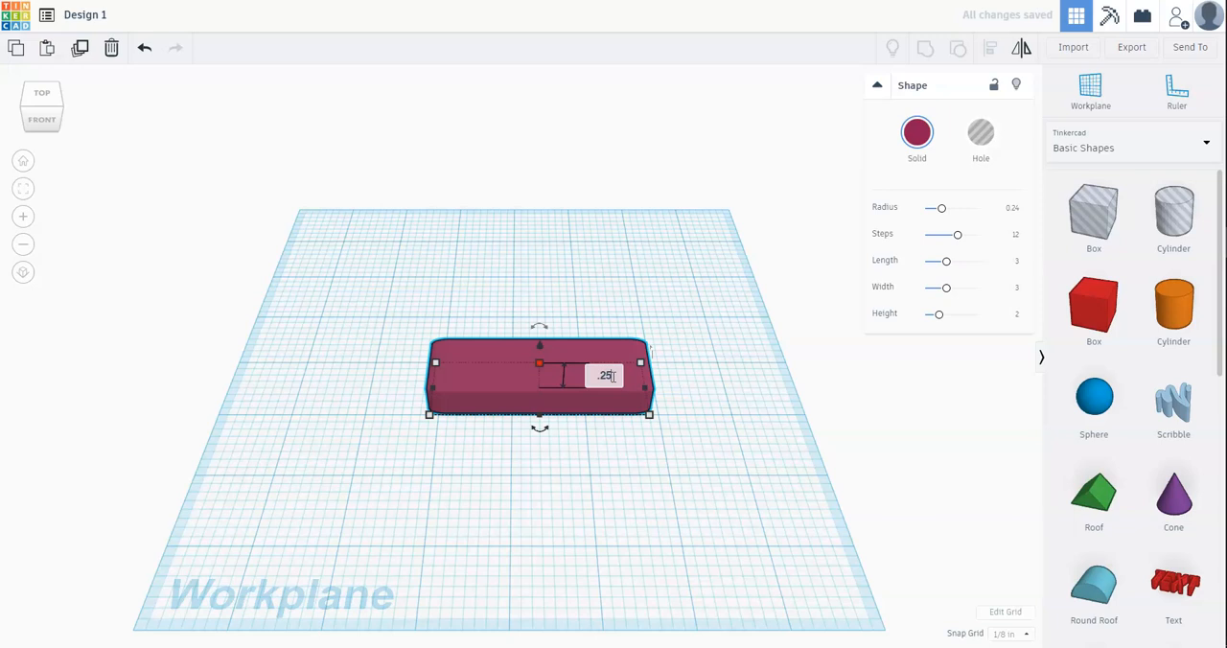
pyautogui.write('5')
pyautogui.press('Return')
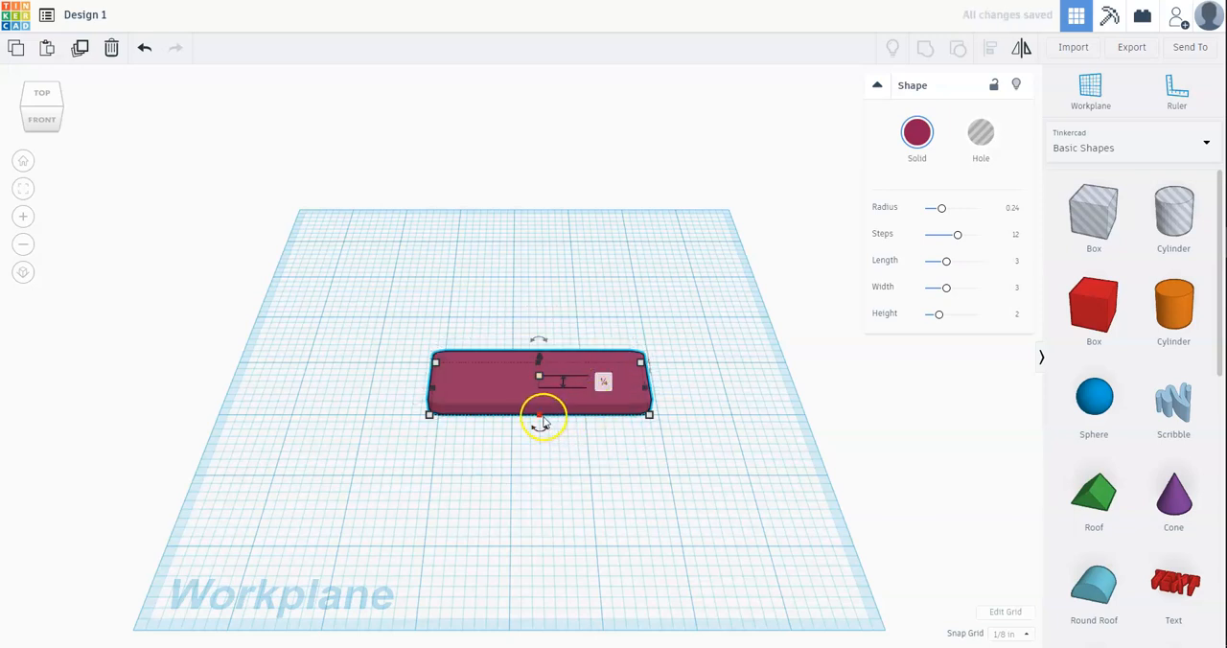
# Step: Check the box's width and depth dimensions on the workplane up close
pyautogui.click(429, 414)
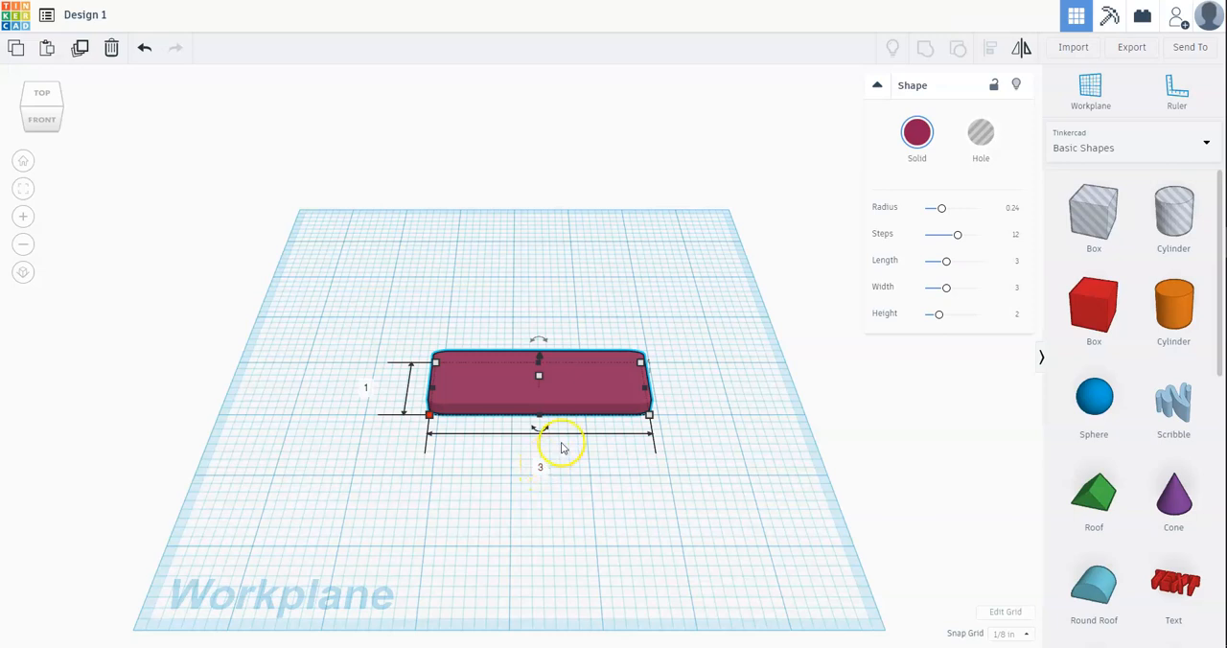
pyautogui.scroll(5, 562, 448)
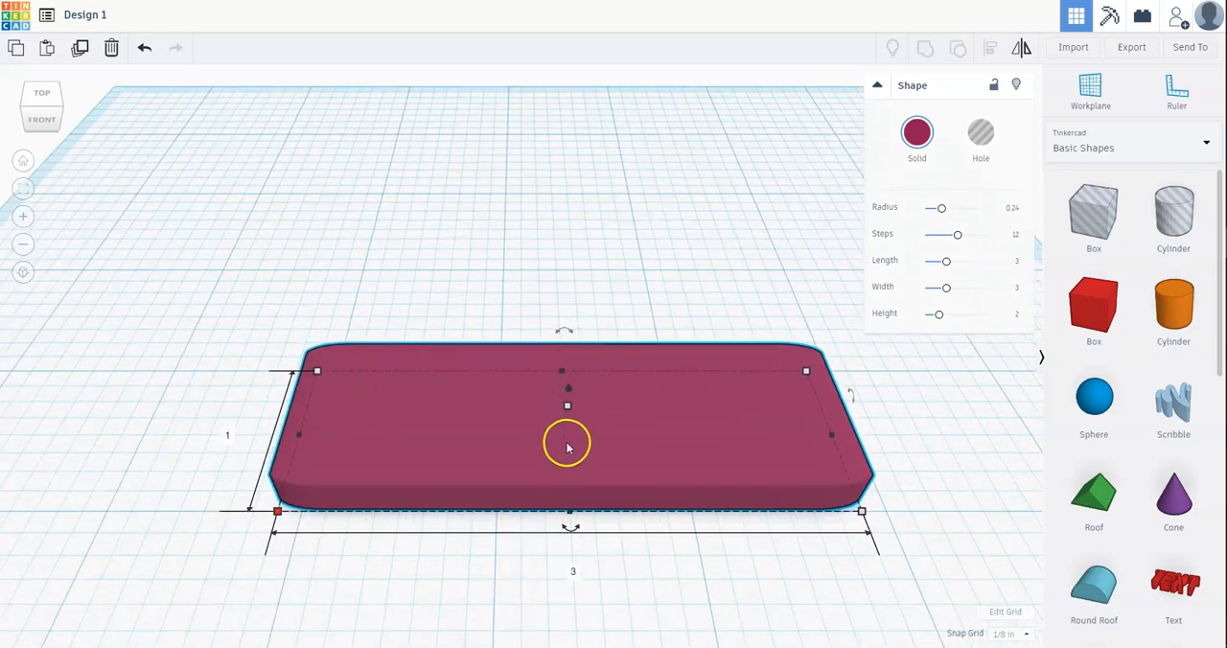
pyautogui.scroll(-3, 571, 447)
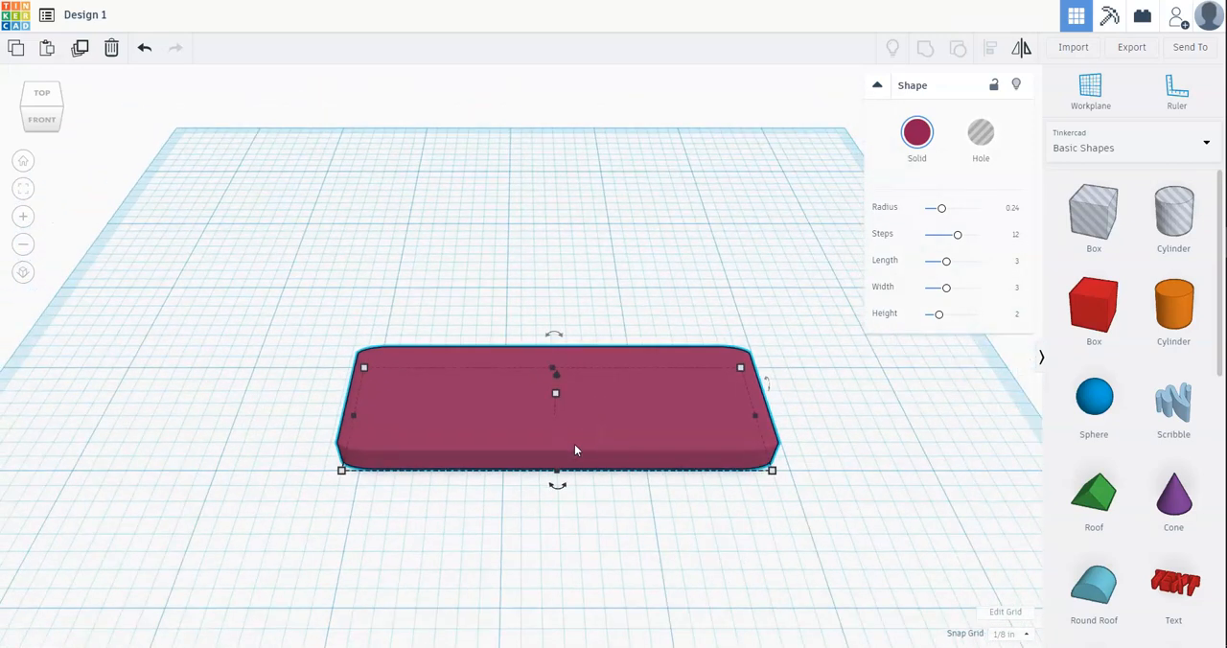
pyautogui.scroll(-1, 574, 448)
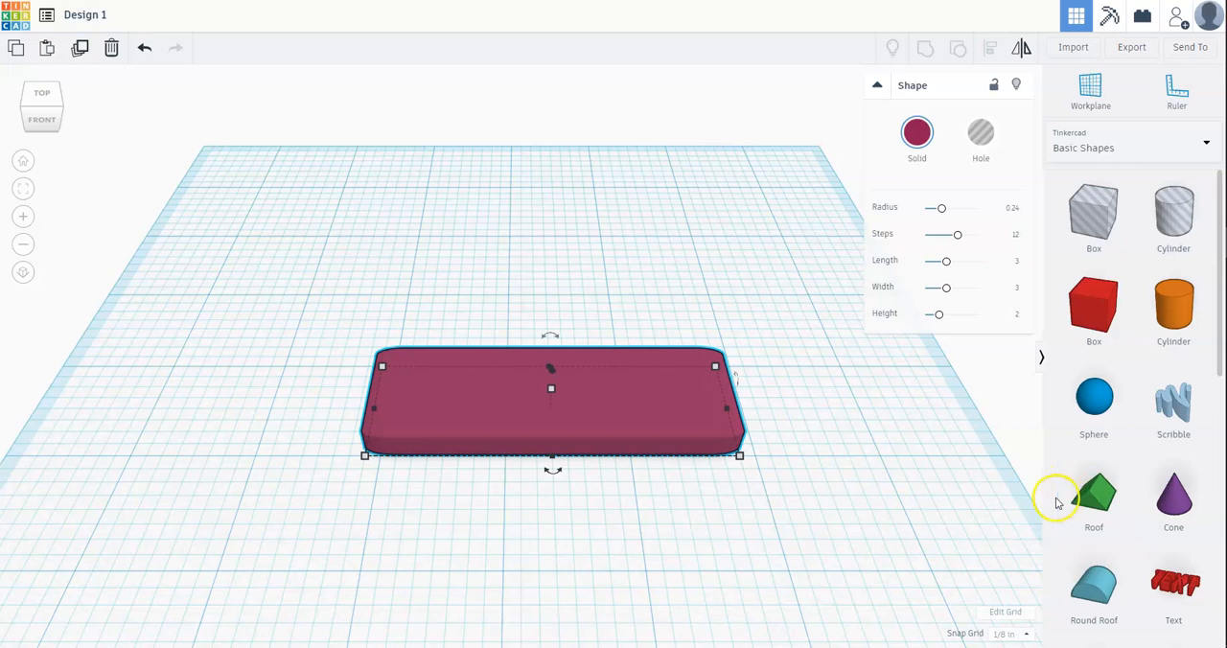
# Step: Place a Text shape from the basic shapes on the workplane just behind the box
pyautogui.scroll(-3, 1059, 498)
pyautogui.scroll(-1, 1054, 505)
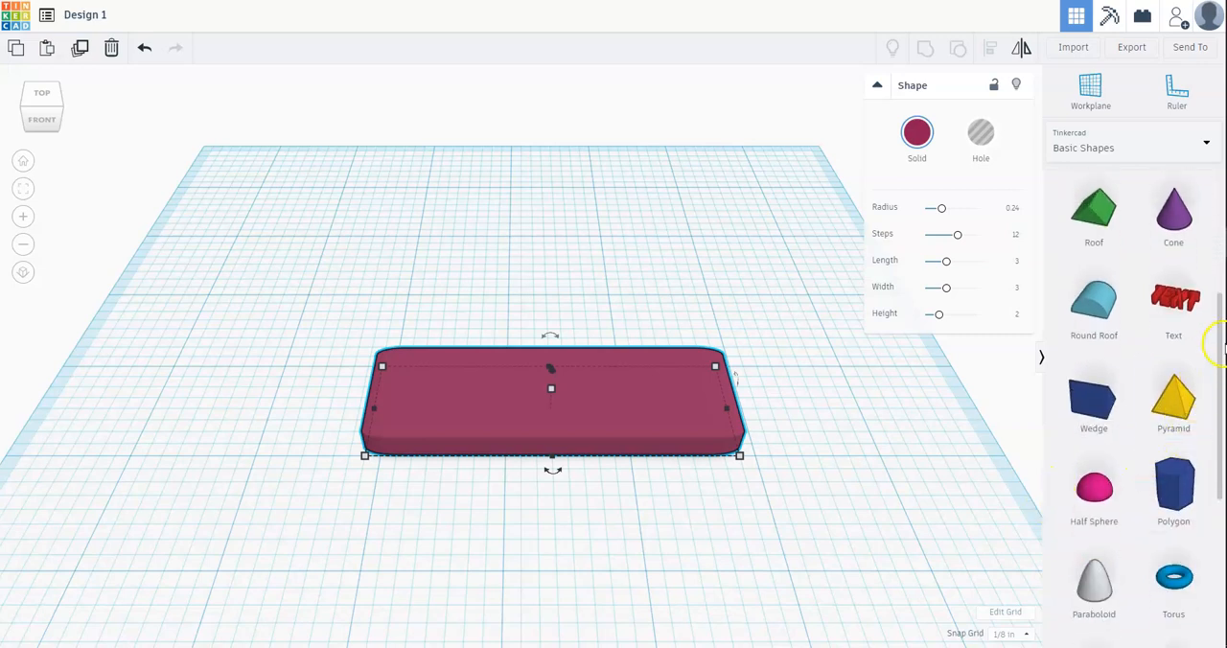
pyautogui.click(1183, 300)
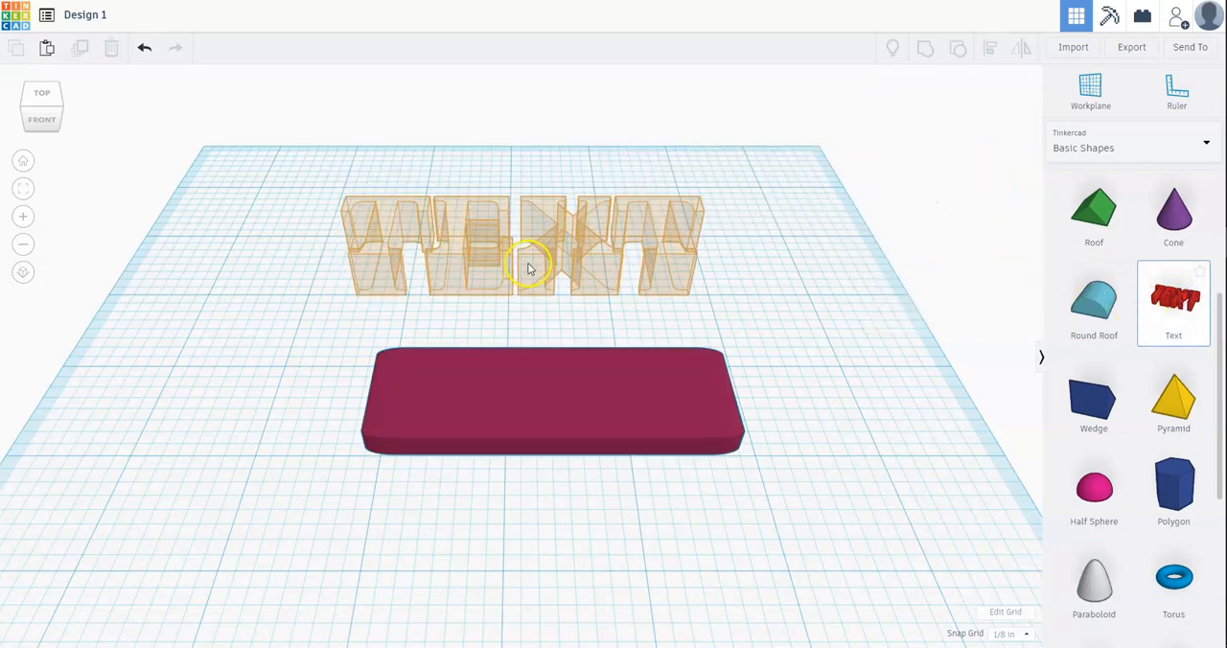
pyautogui.click(542, 271)
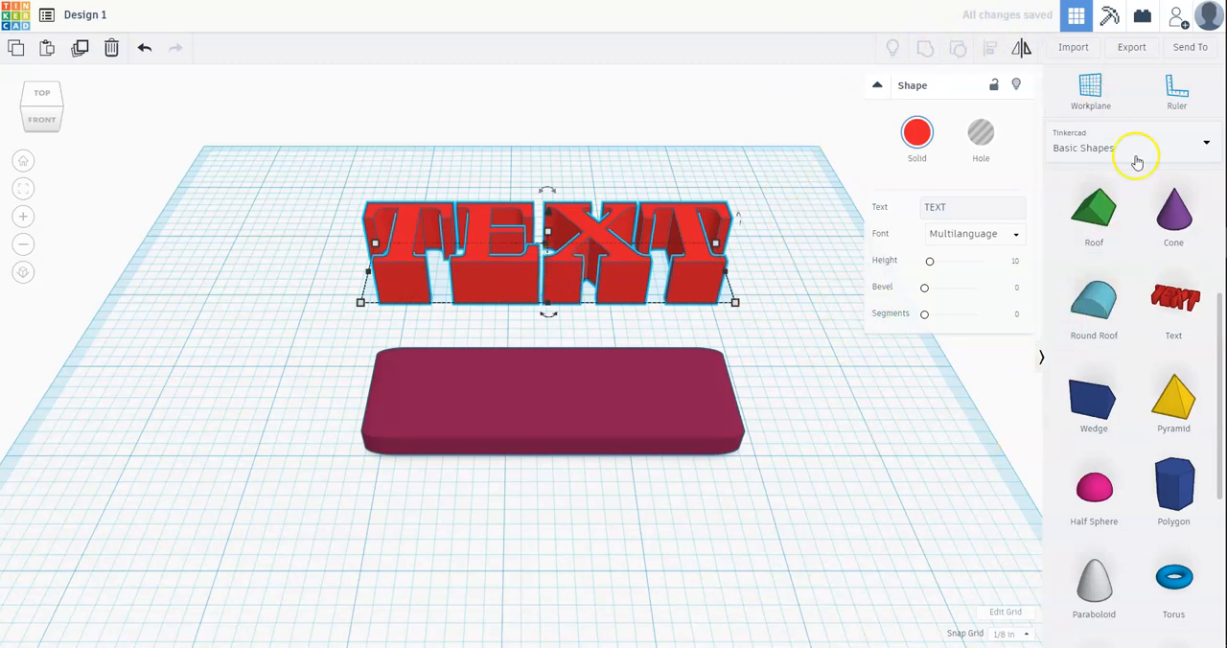
# Step: Change the wording of the text shape to MAKER
pyautogui.click(943, 207)
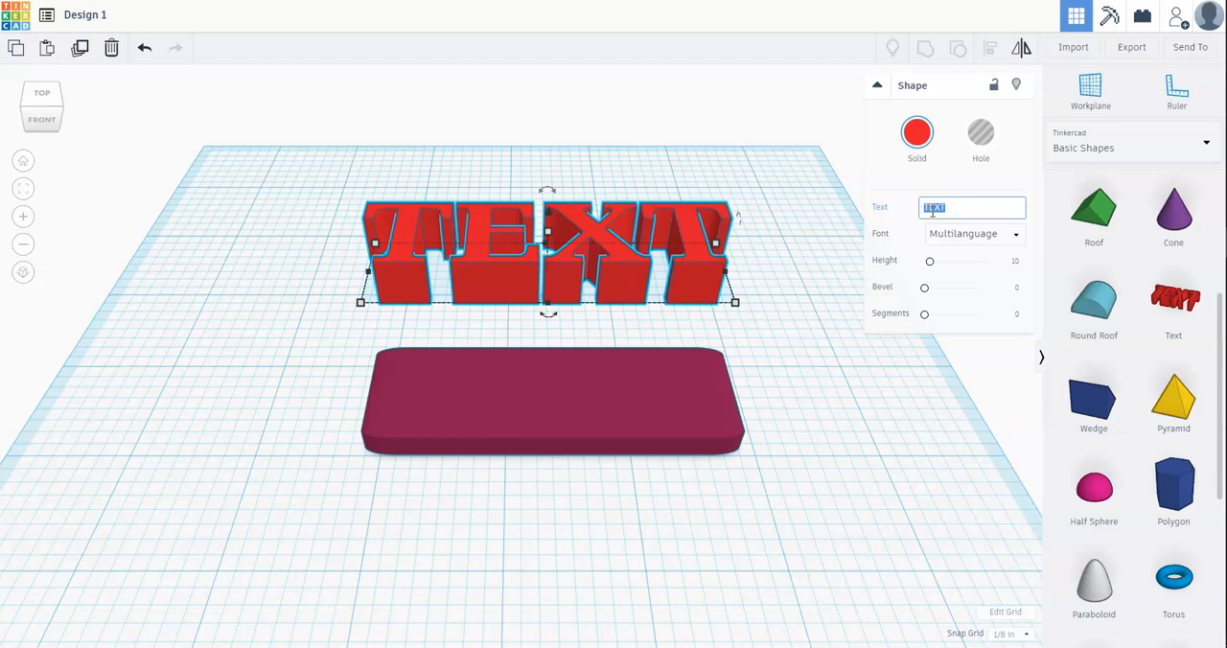
pyautogui.write('M')
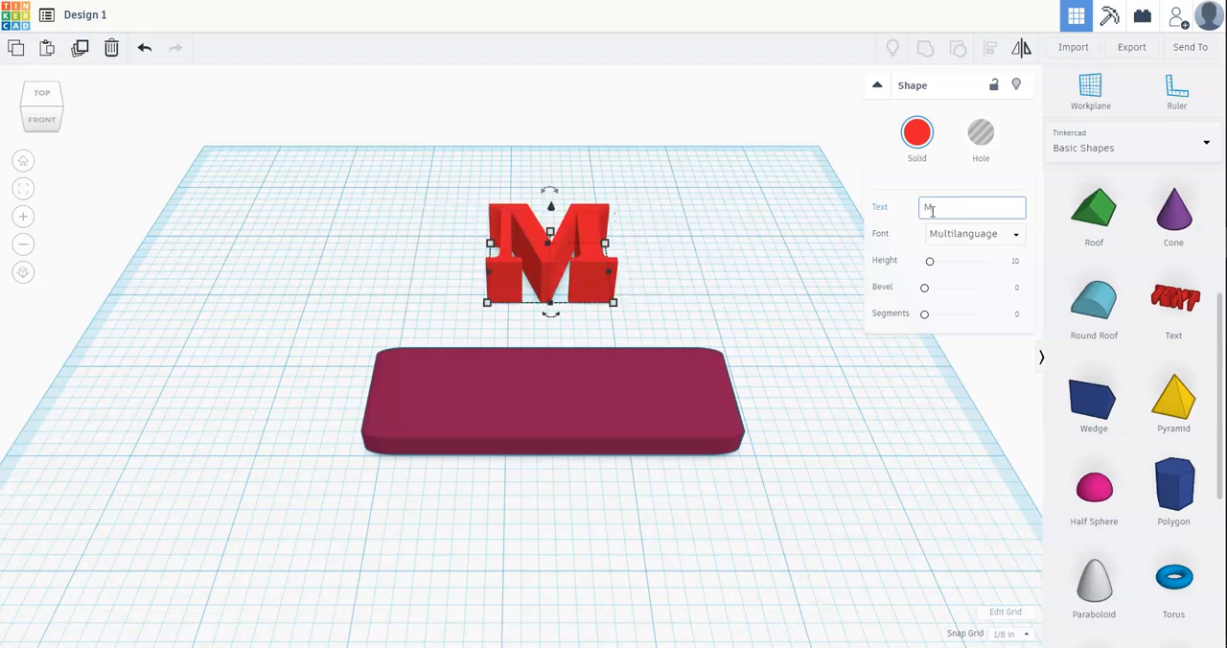
pyautogui.write('AKER')
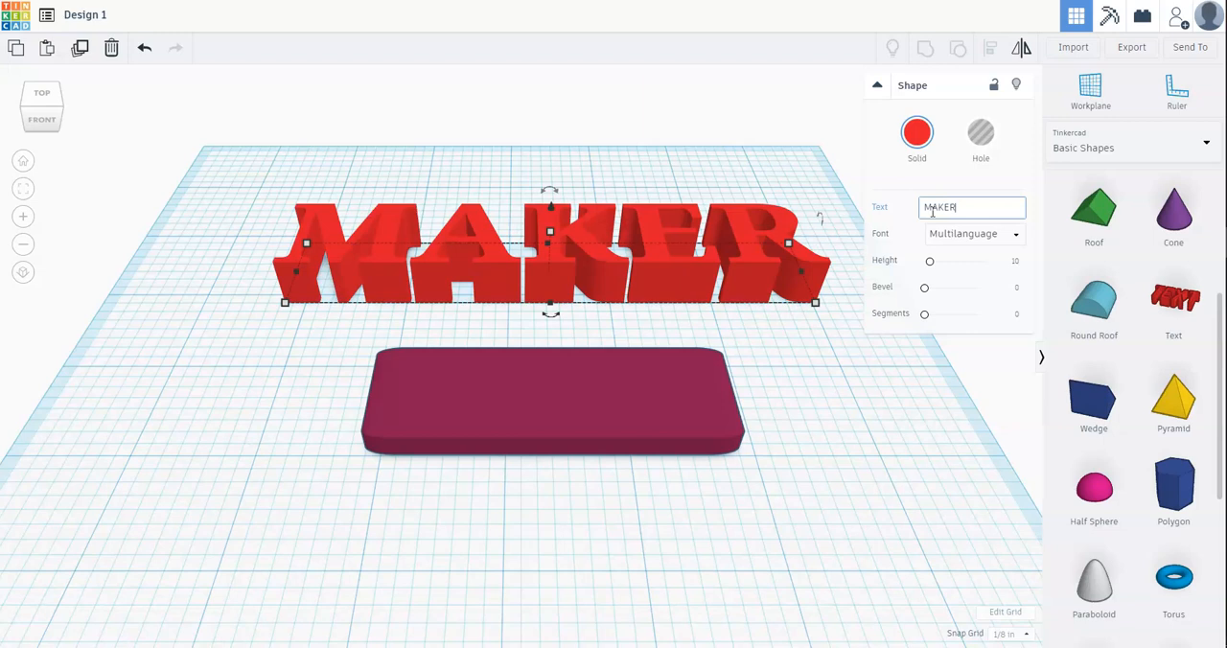
# Step: Try the Sans, Sans Mono and Serif fonts on the MAKER text and settle on Sans Mono
pyautogui.click(952, 234)
pyautogui.click(957, 279)
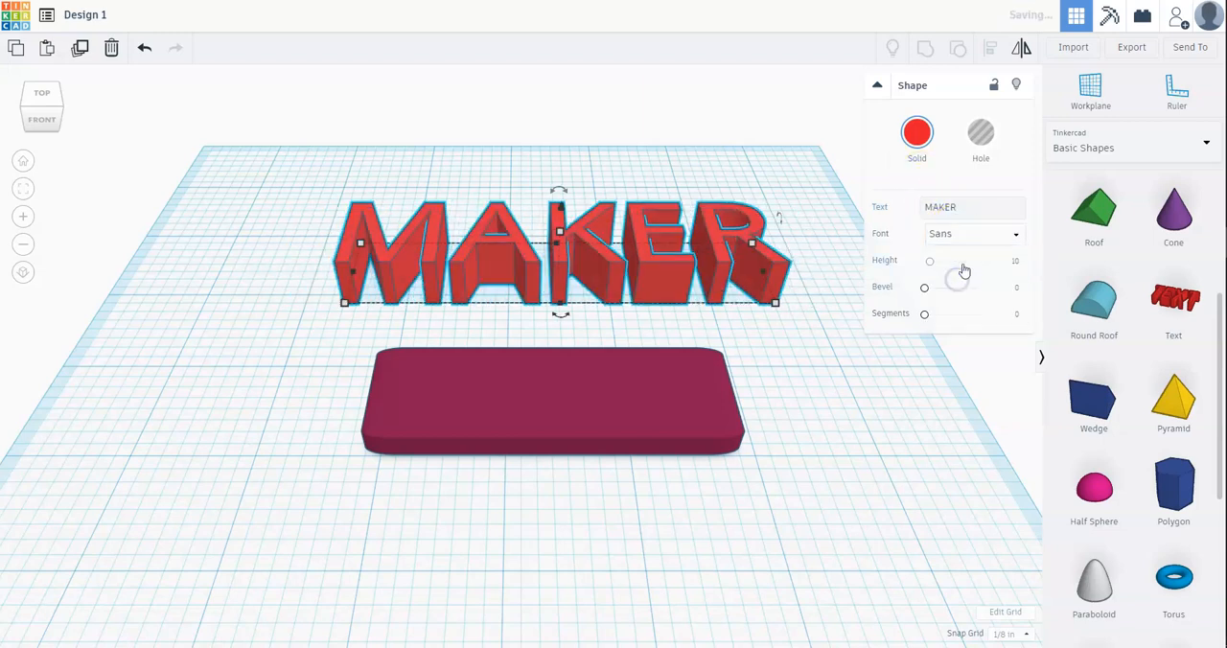
pyautogui.click(963, 236)
pyautogui.click(963, 296)
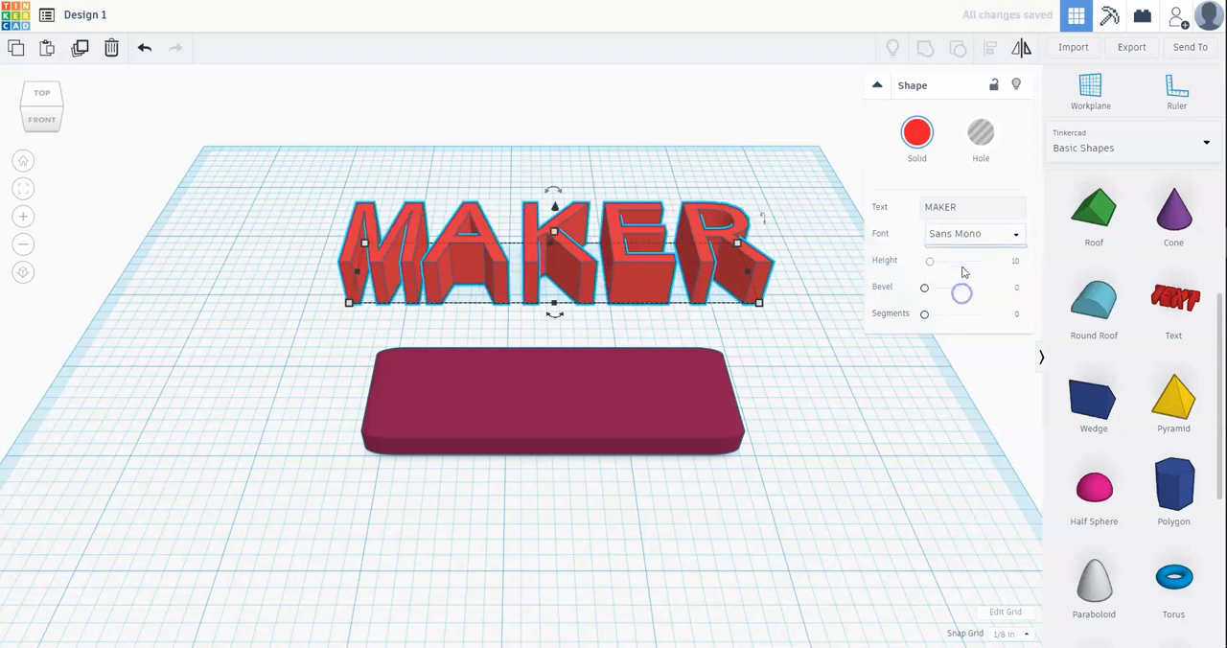
pyautogui.click(962, 234)
pyautogui.click(957, 314)
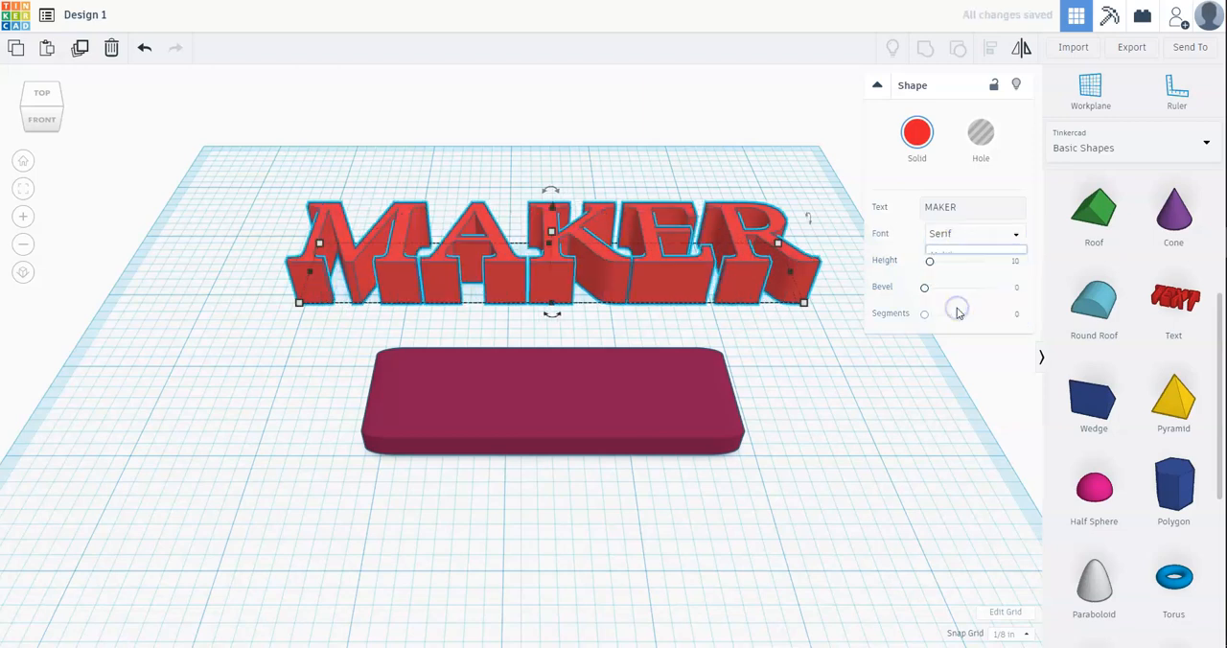
pyautogui.click(962, 236)
pyautogui.click(959, 296)
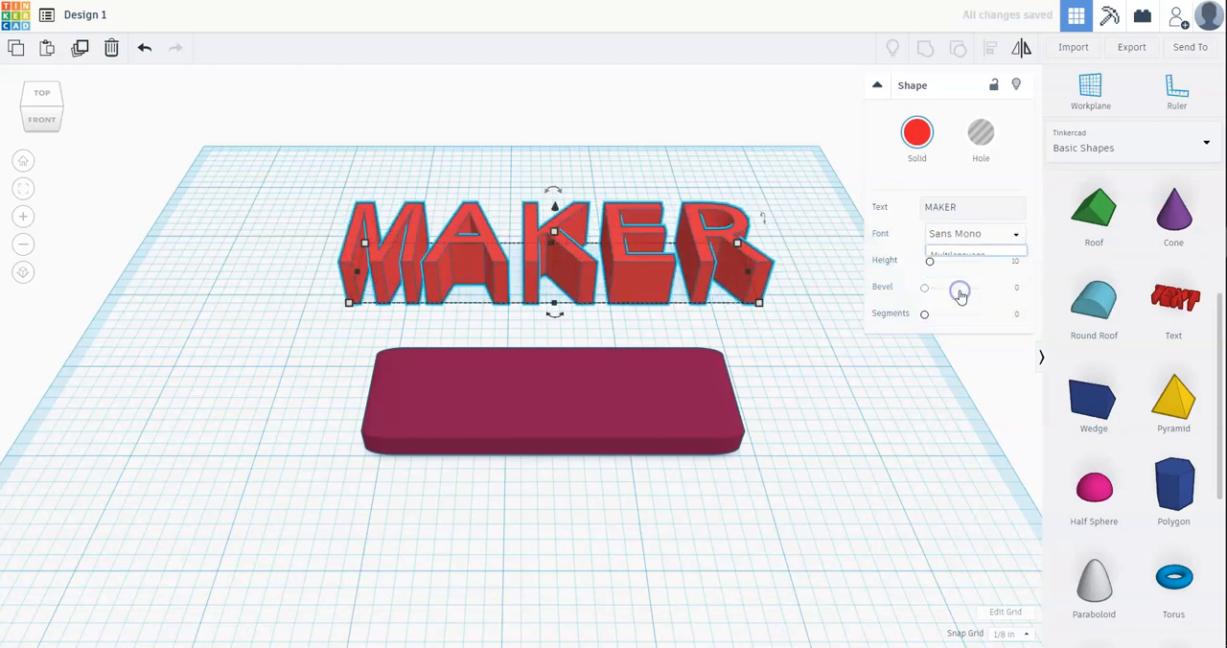
# Step: Check the height of the MAKER text and the width and depth of the box
pyautogui.click(622, 270)
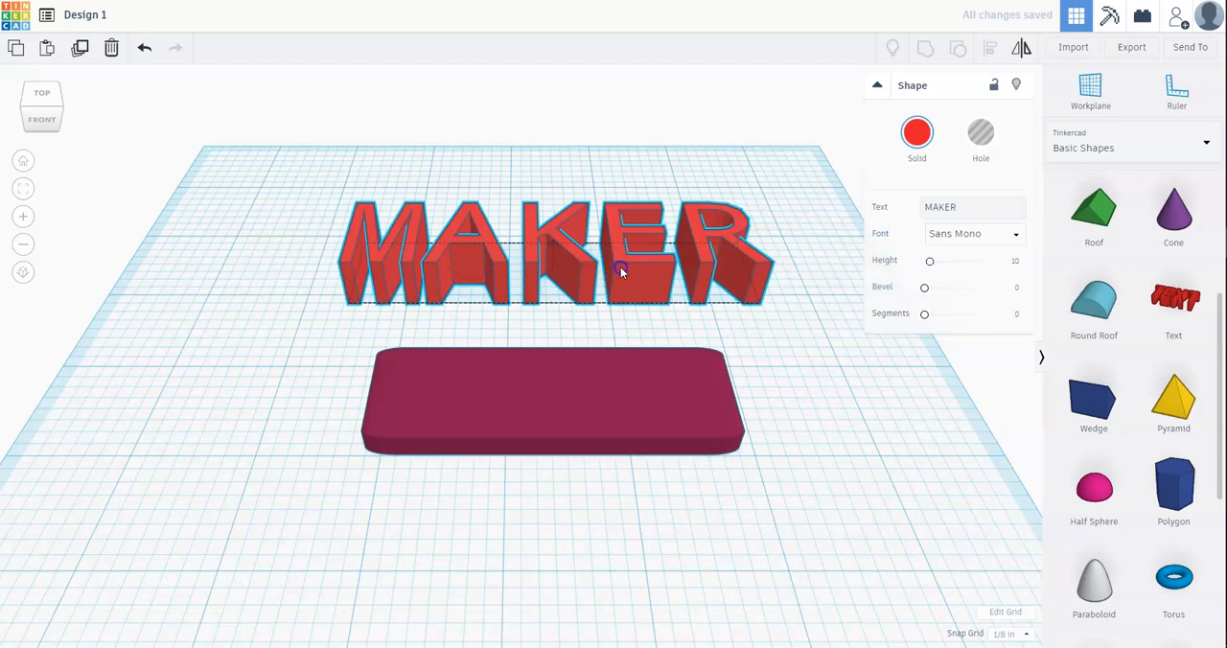
pyautogui.click(554, 234)
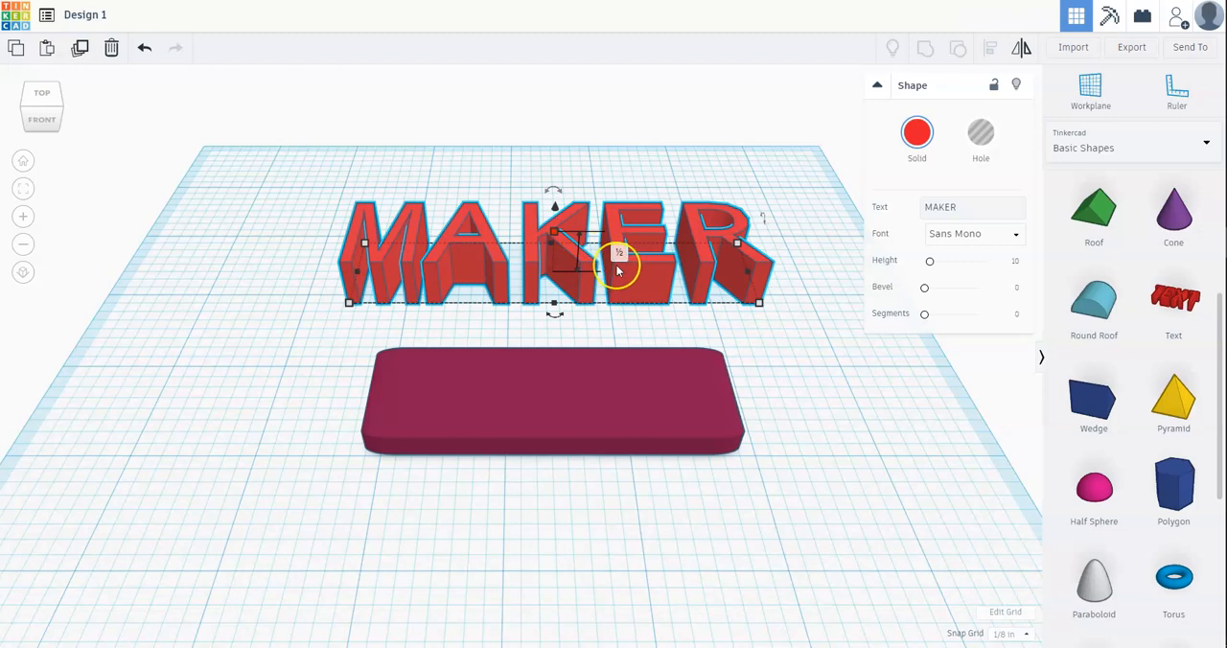
pyautogui.click(638, 392)
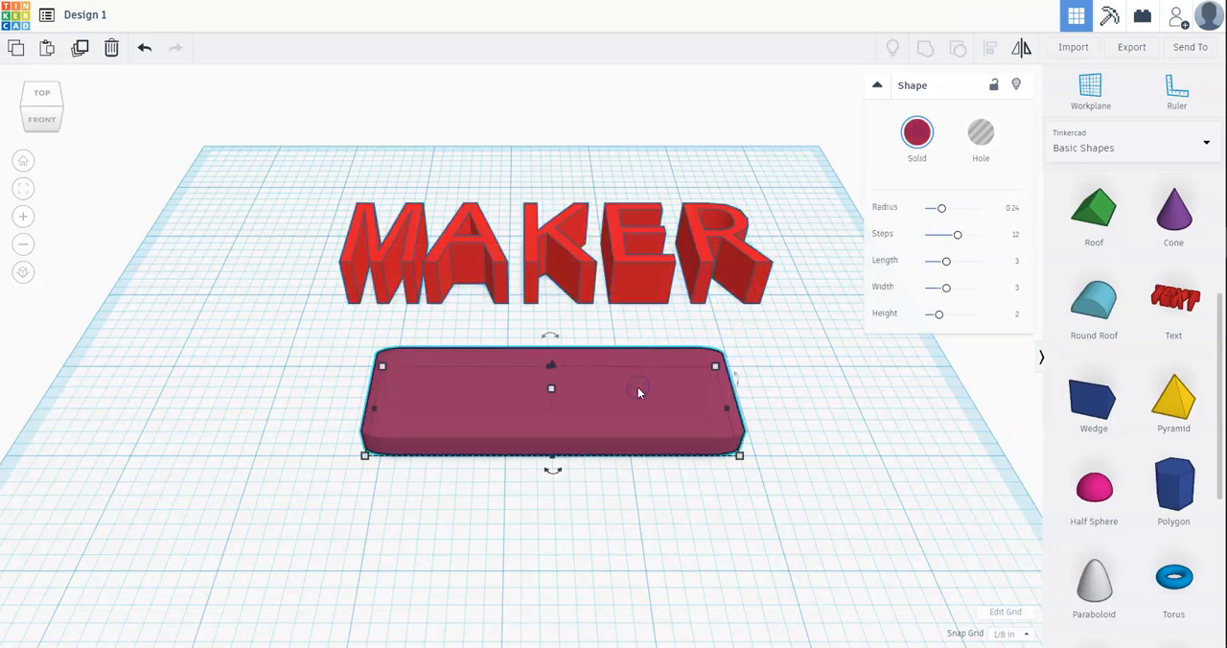
pyautogui.click(739, 456)
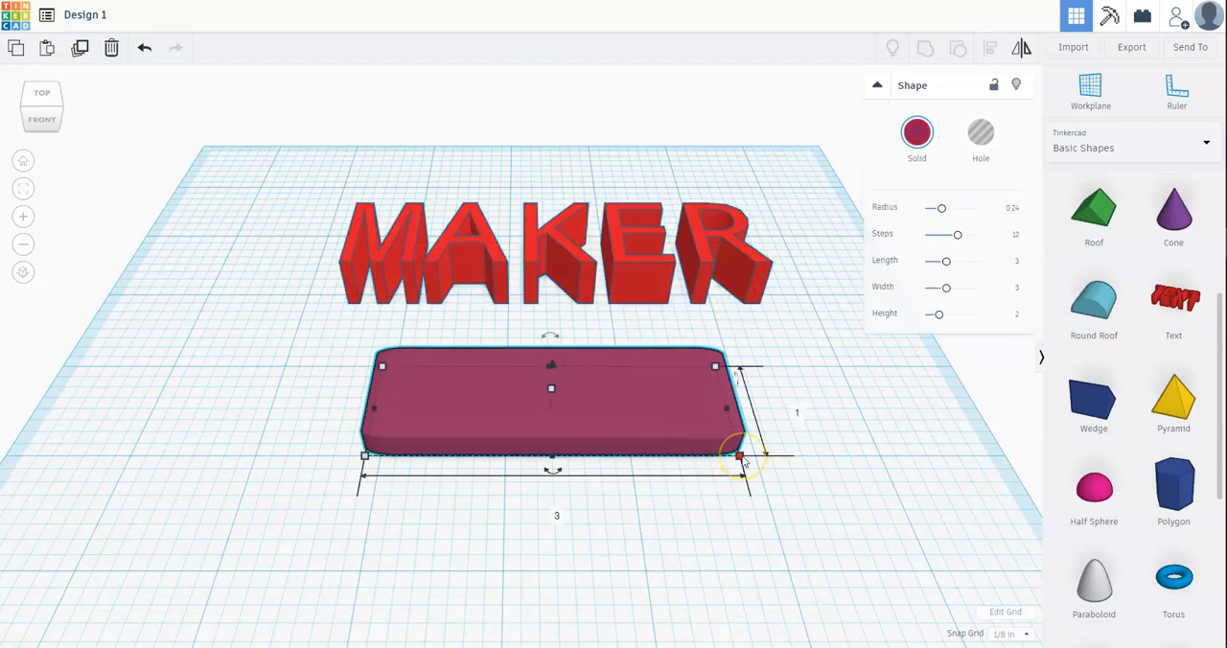
# Step: Resize the MAKER text to 2.75 inches wide and 0.75 inch deep on the workplane
pyautogui.click(765, 288)
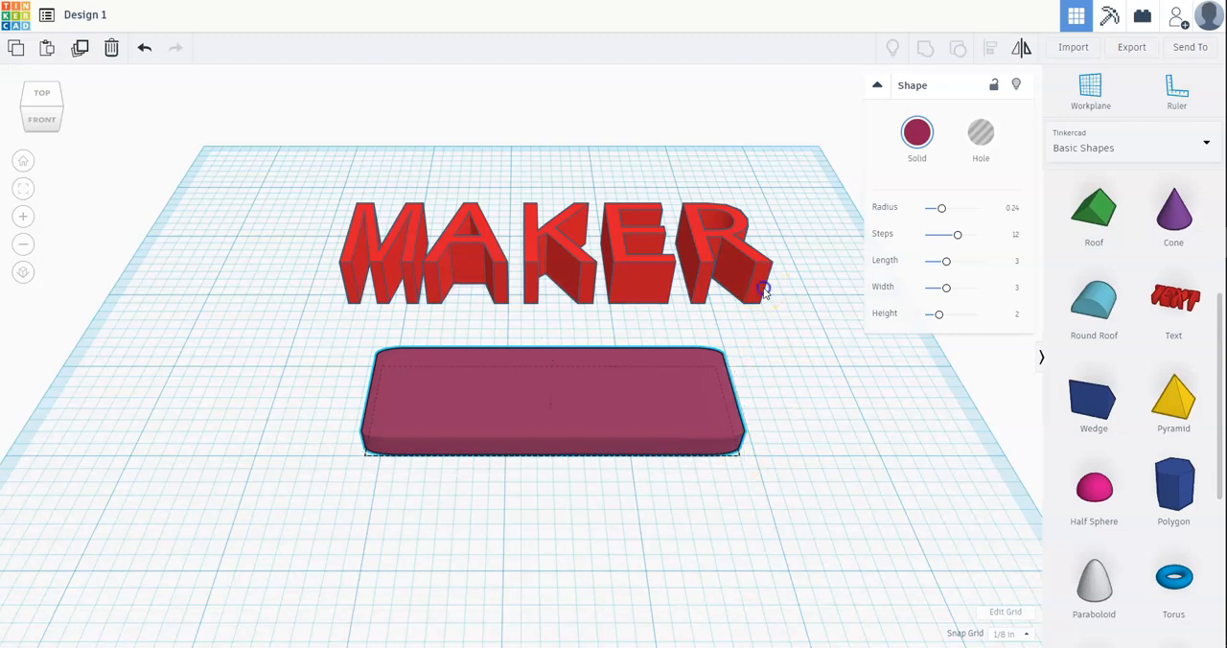
pyautogui.click(759, 302)
pyautogui.click(555, 345)
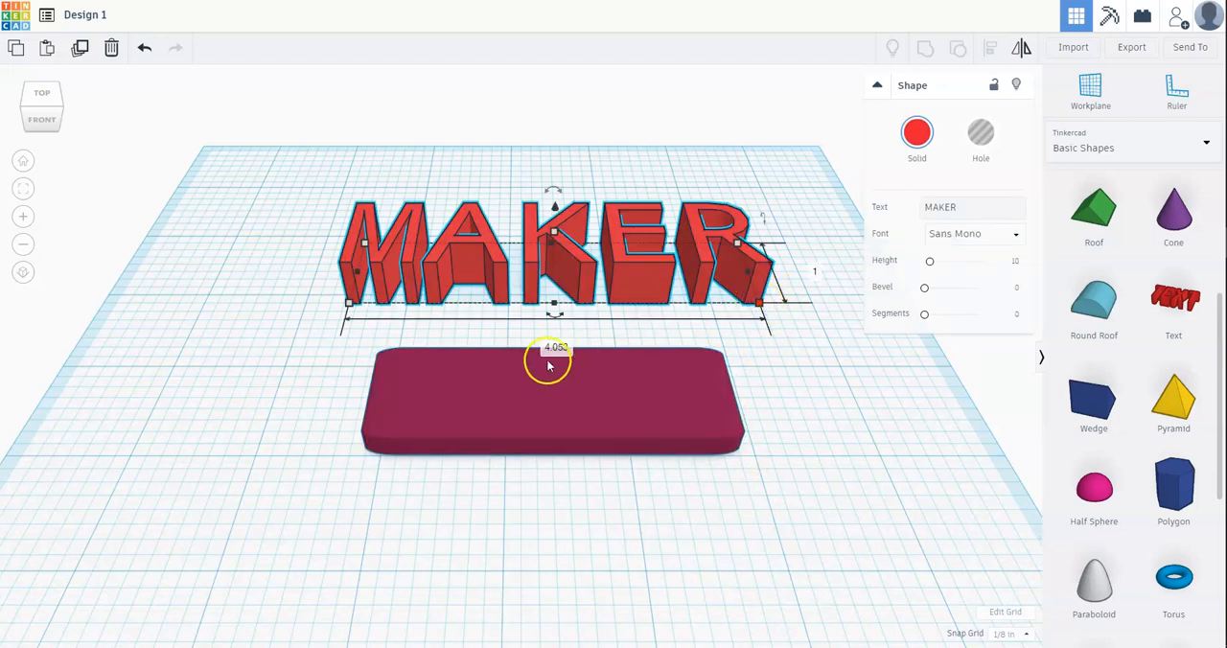
pyautogui.press('BackSpace')
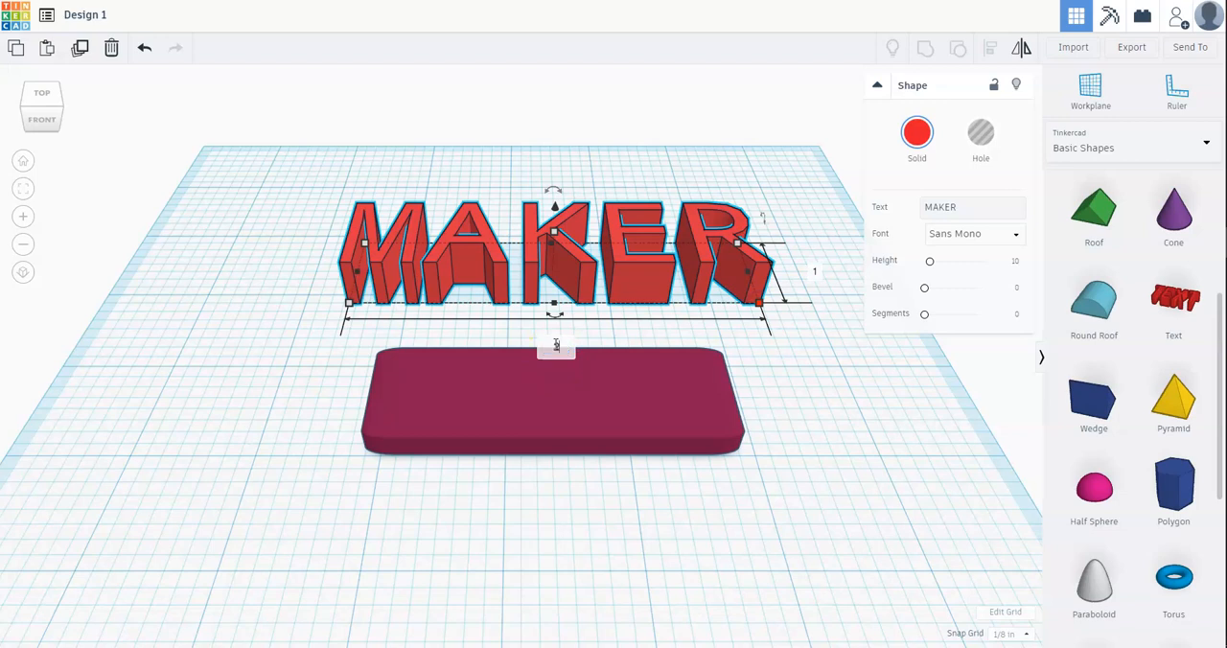
pyautogui.write('2.75')
pyautogui.press('Return')
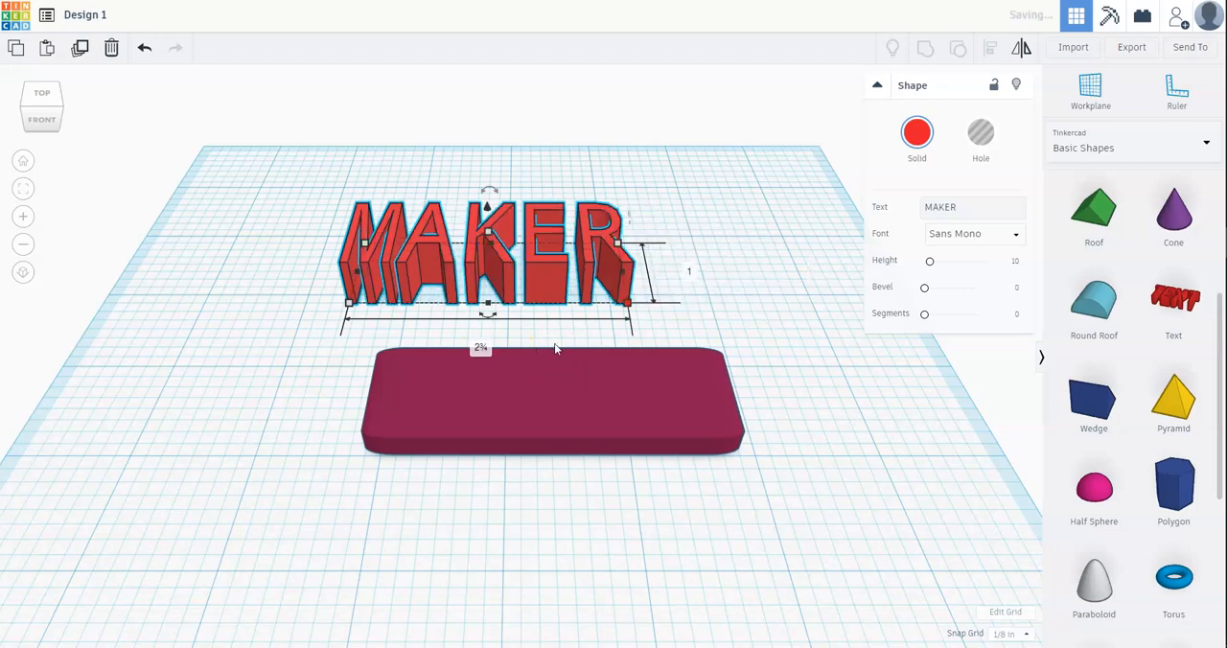
pyautogui.click(689, 272)
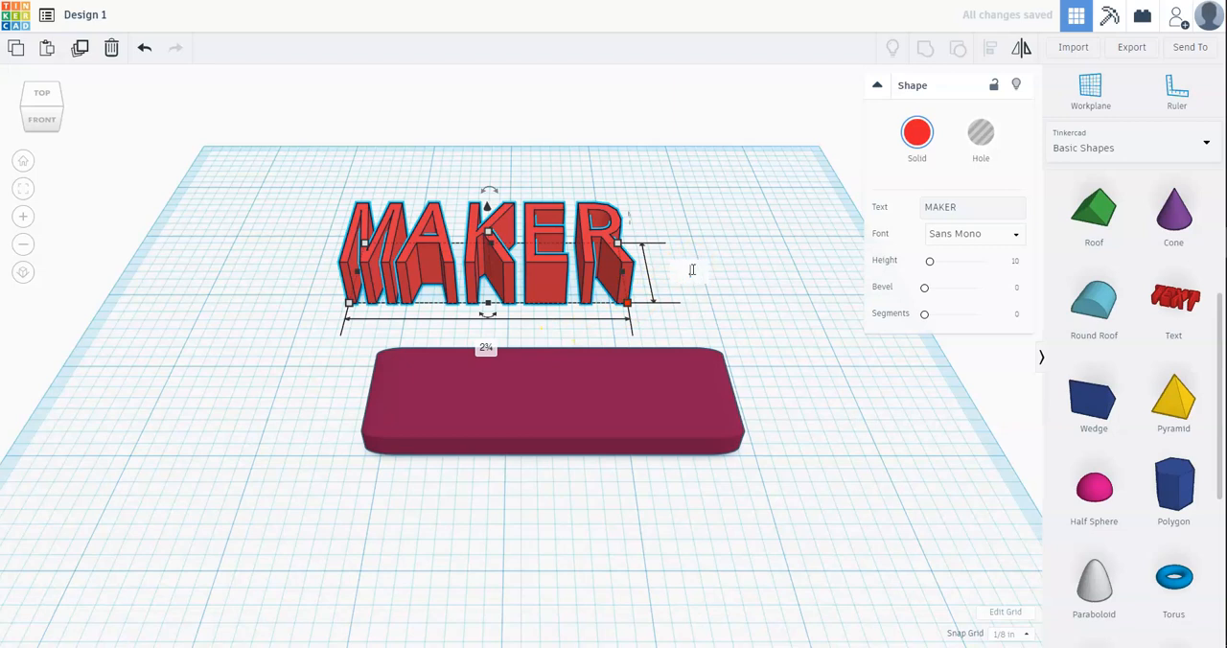
pyautogui.write('.75')
pyautogui.press('Return')
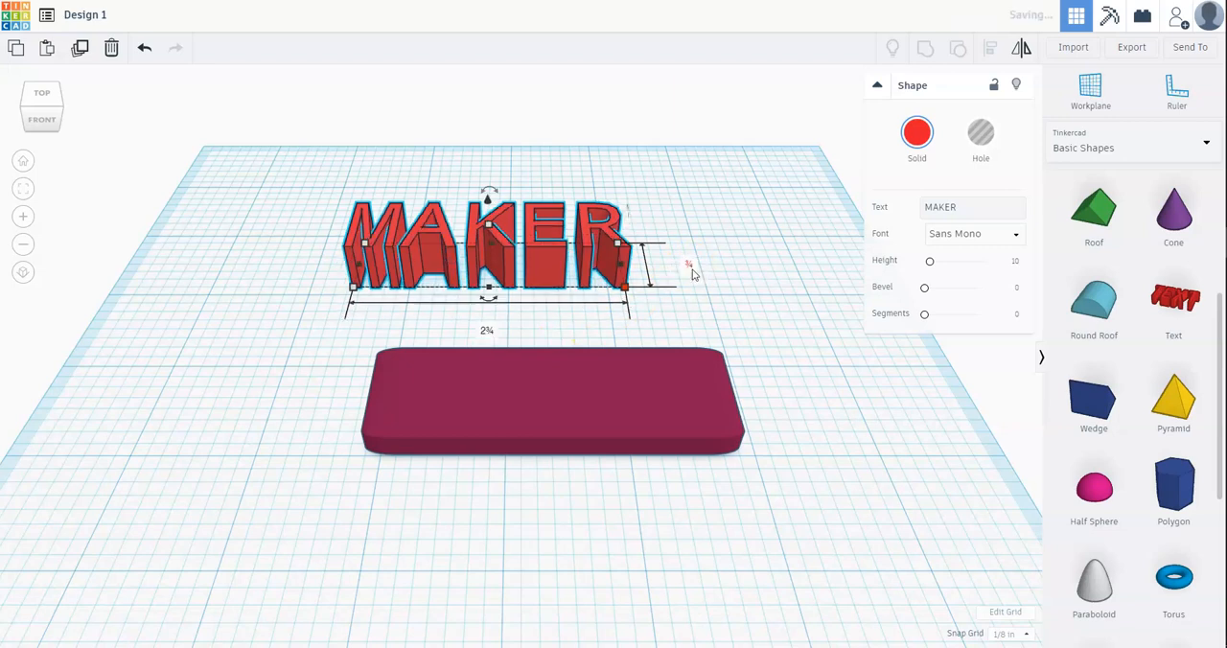
# Step: Move the MAKER text onto the box so it sits roughly centred, and deselect it
pyautogui.click(538, 254)
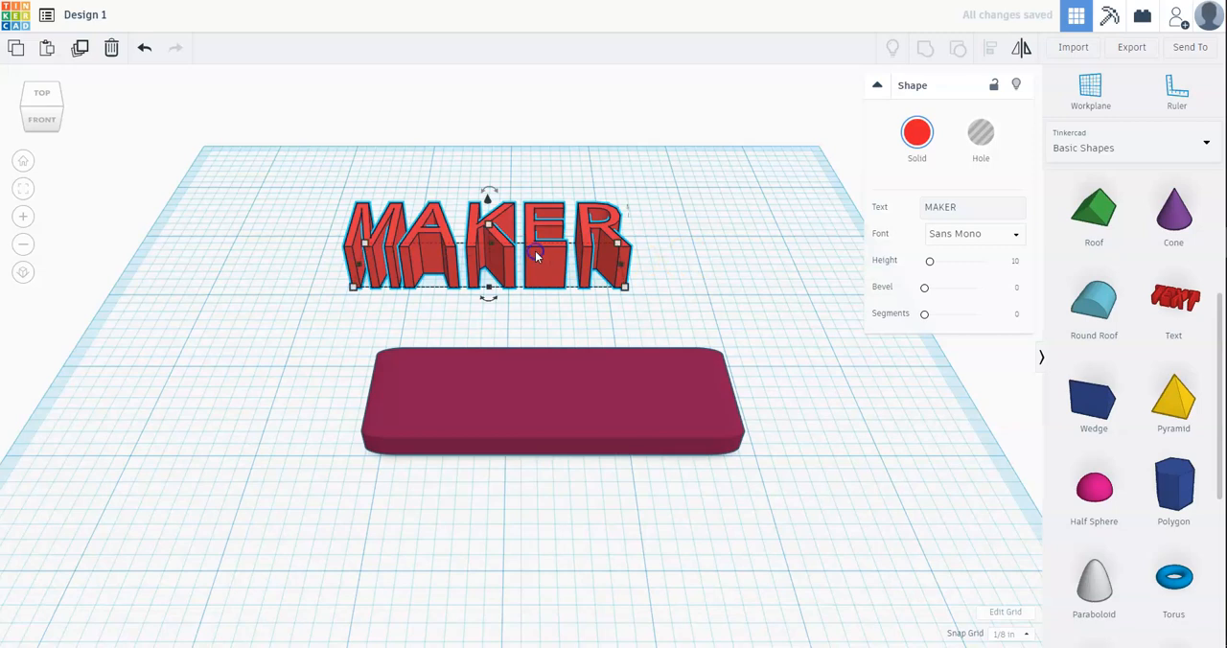
pyautogui.moveTo(507, 227); pyautogui.dragTo(569, 376)
pyautogui.click(802, 425)
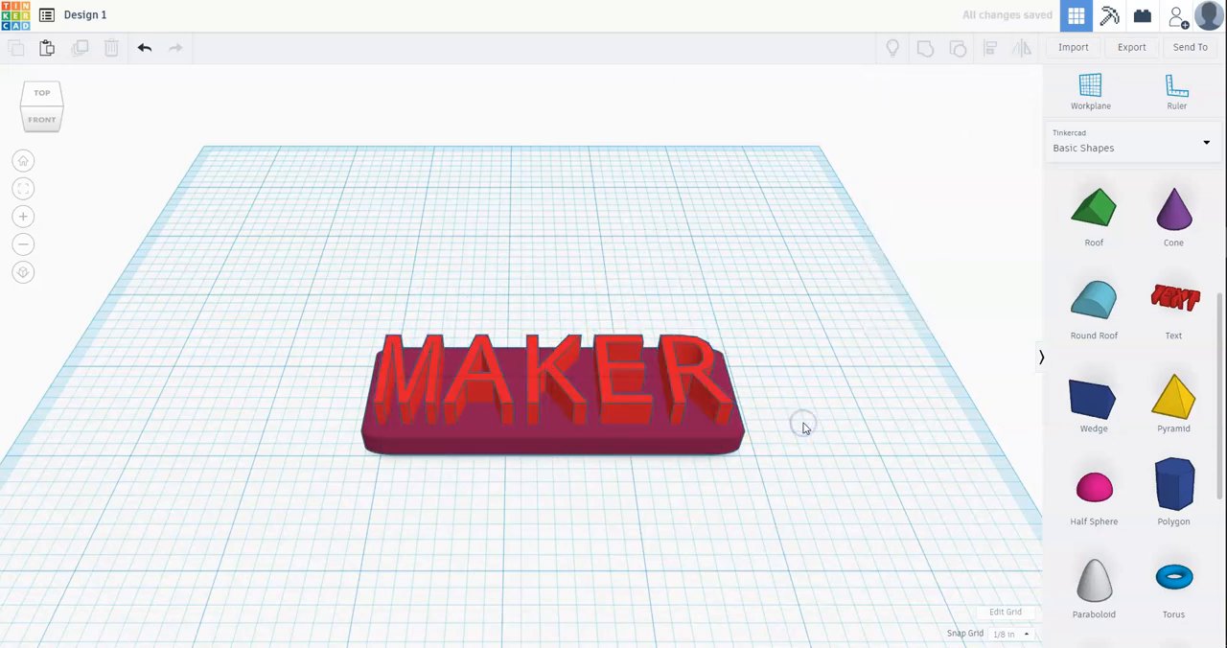
# Step: Move the MAKER text partly off the box and place it back centred on the box
pyautogui.moveTo(825, 406); pyautogui.dragTo(835, 536, button='right')
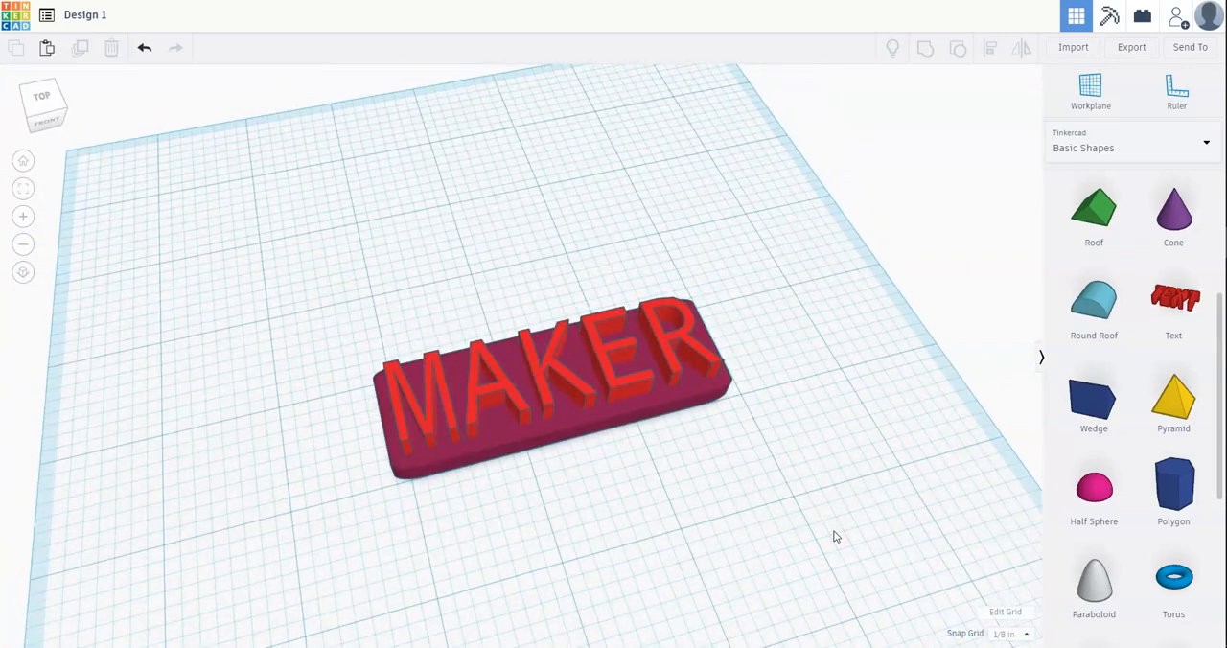
pyautogui.click(796, 557)
pyautogui.click(789, 579)
pyautogui.moveTo(783, 567); pyautogui.dragTo(722, 573, button='right')
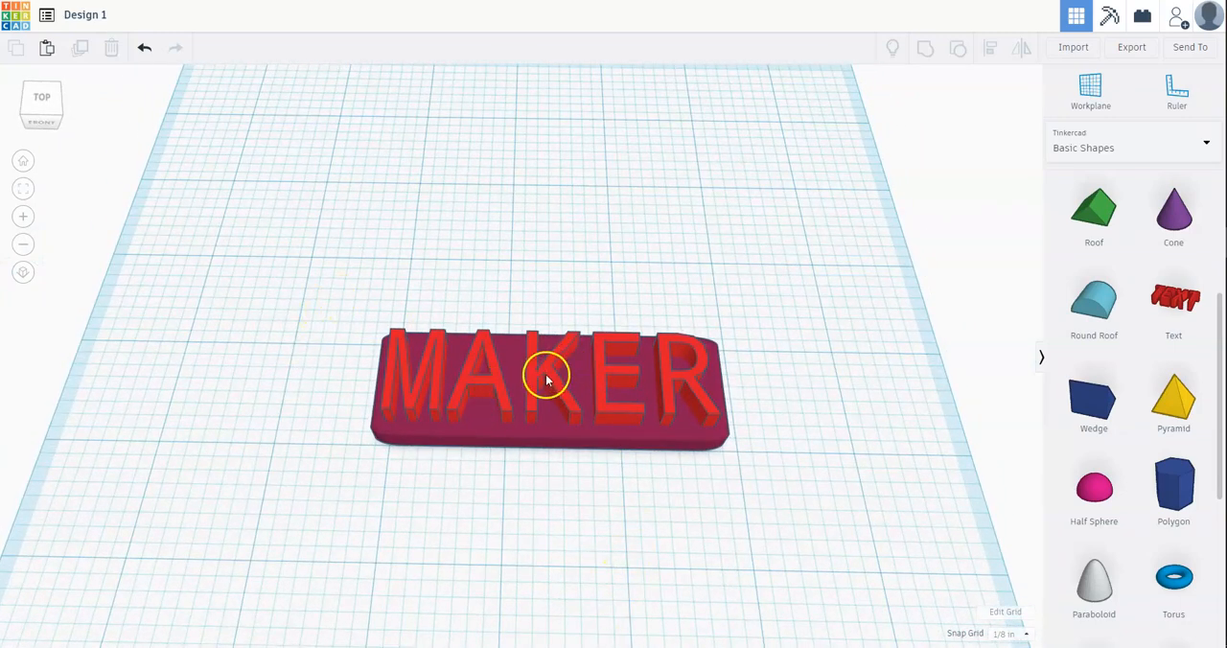
pyautogui.moveTo(464, 332); pyautogui.dragTo(344, 309)
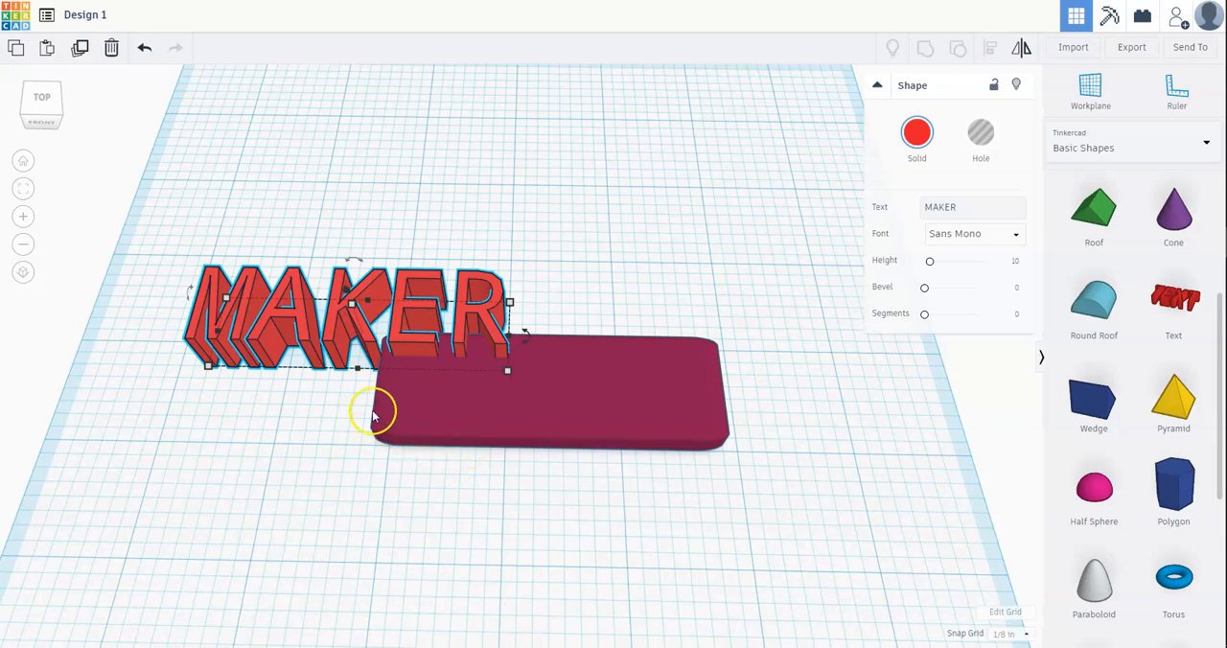
pyautogui.moveTo(338, 312); pyautogui.dragTo(540, 380)
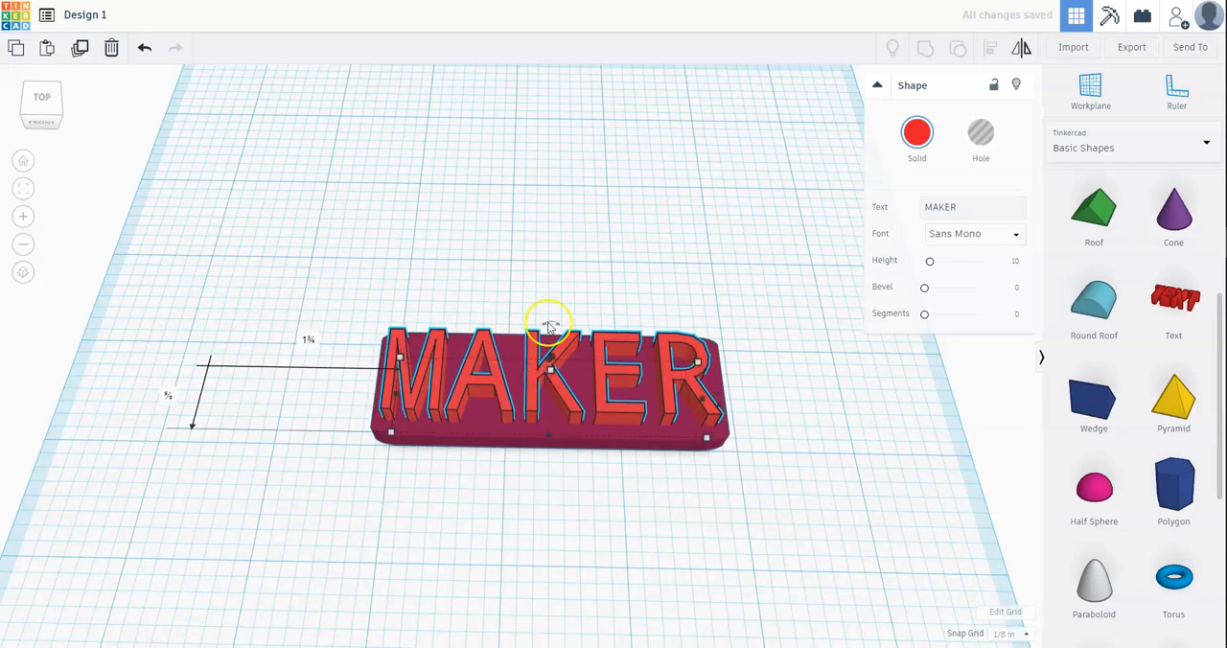
# Step: Select the MAKER text and the box together with a selection window twice, clearing the selection each time
pyautogui.click(516, 261)
pyautogui.moveTo(279, 172); pyautogui.dragTo(849, 509)
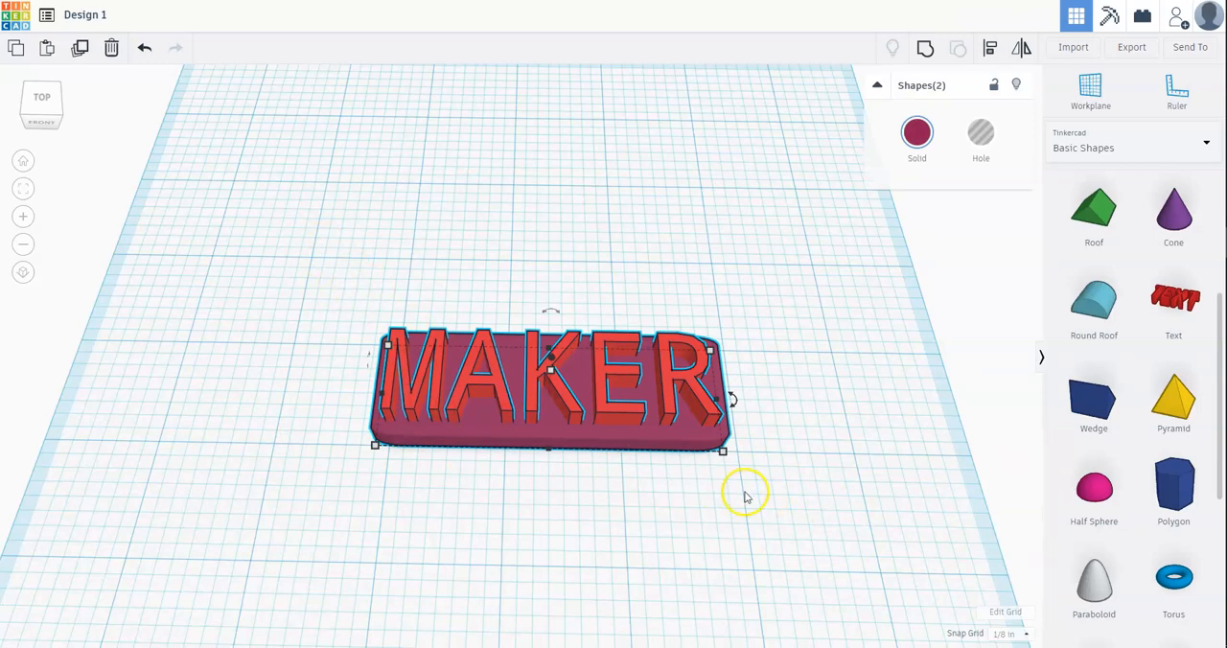
pyautogui.click(287, 233)
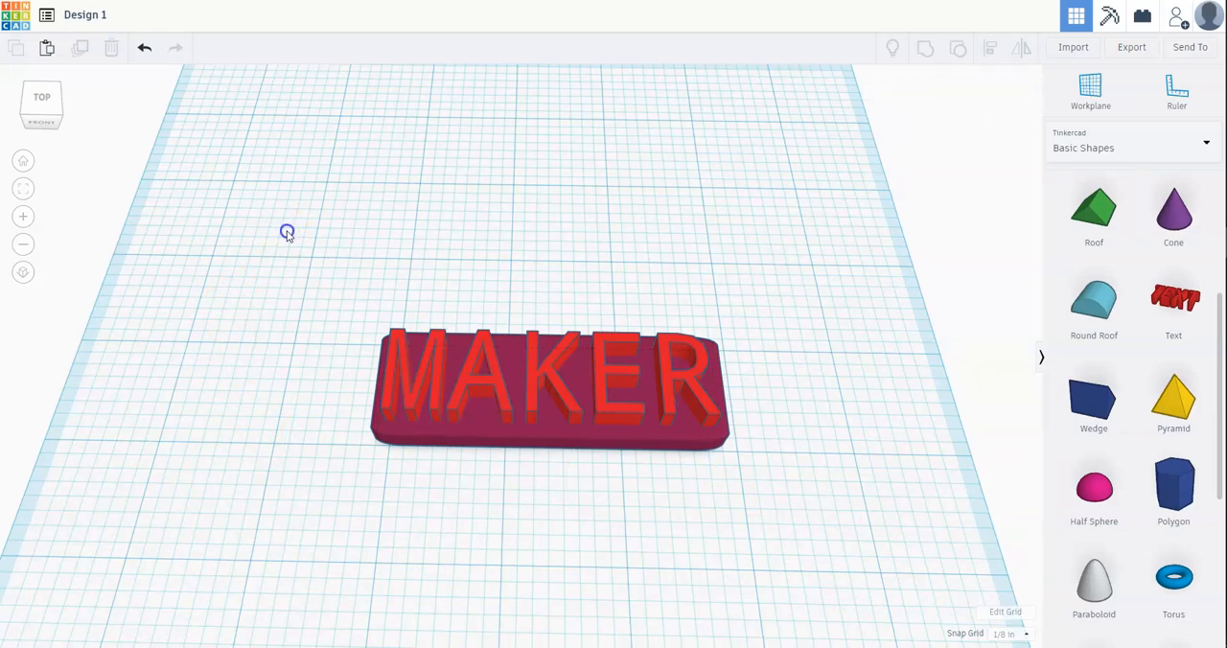
pyautogui.moveTo(287, 233); pyautogui.dragTo(891, 545)
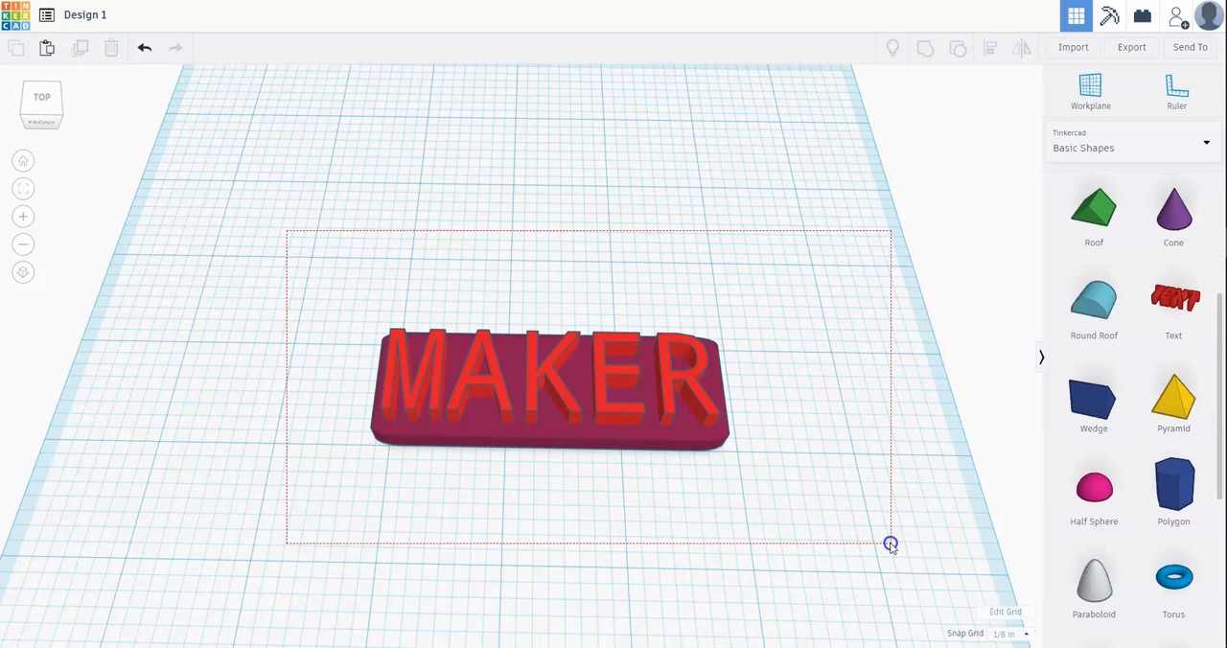
pyautogui.moveTo(891, 545); pyautogui.dragTo(891, 538)
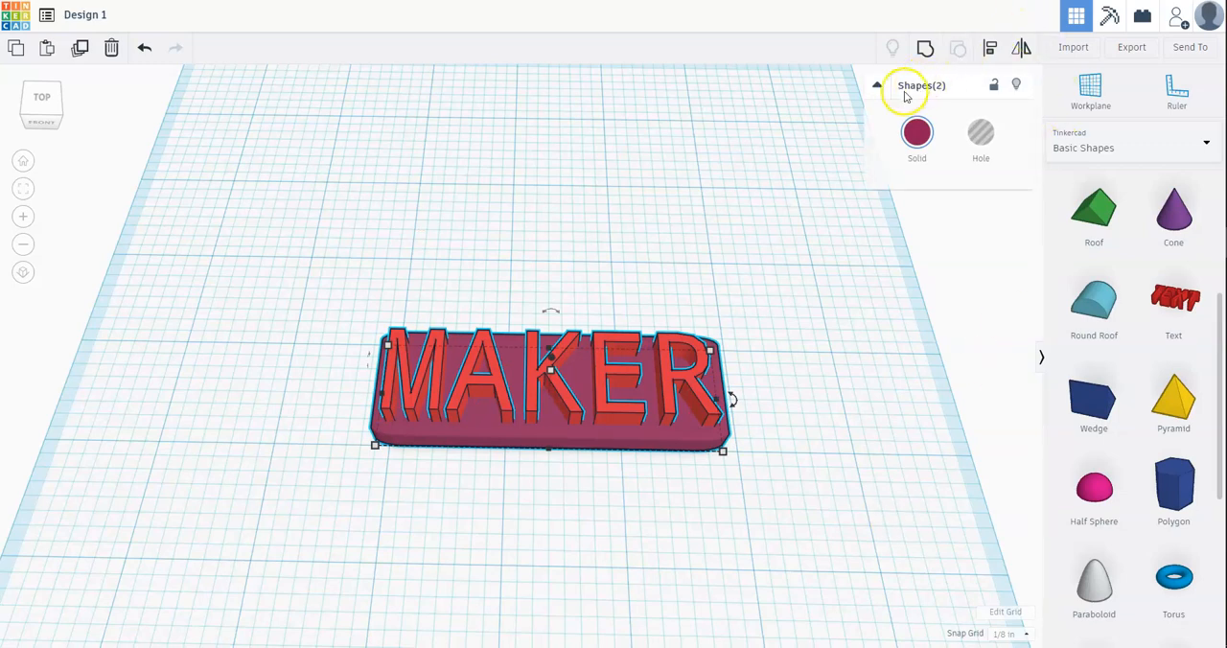
pyautogui.click(610, 407)
pyautogui.click(565, 293)
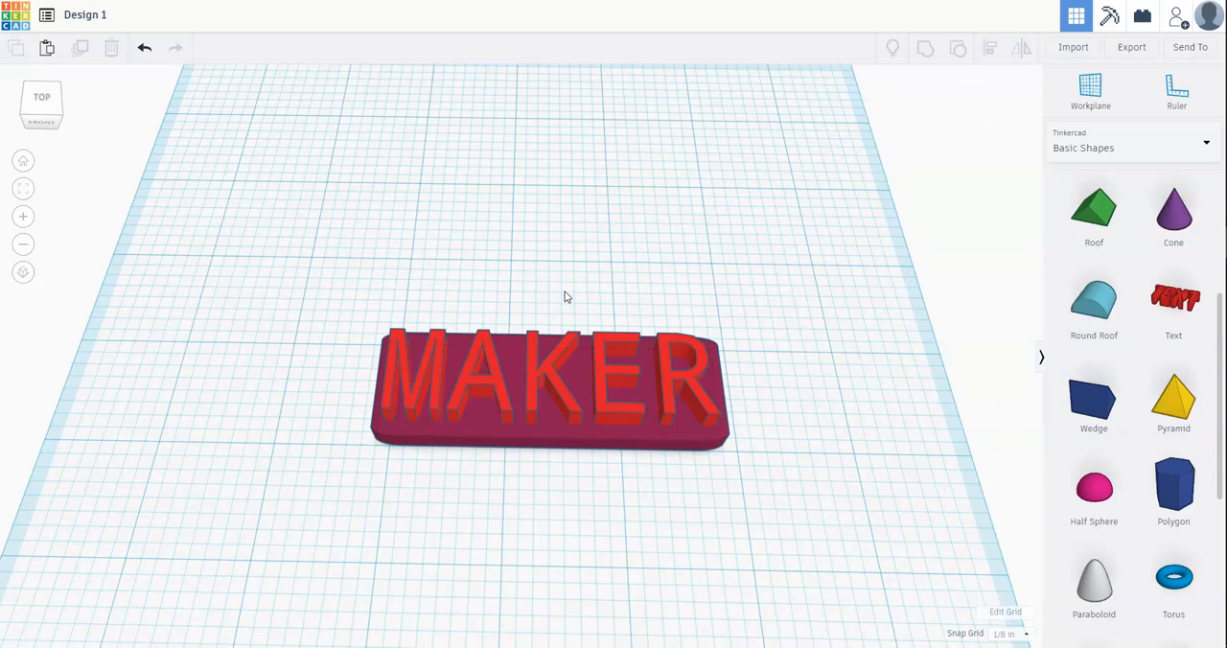
# Step: Select all shapes on the workplane at once and clear the selection
pyautogui.hotkey('ctrl', 'a')
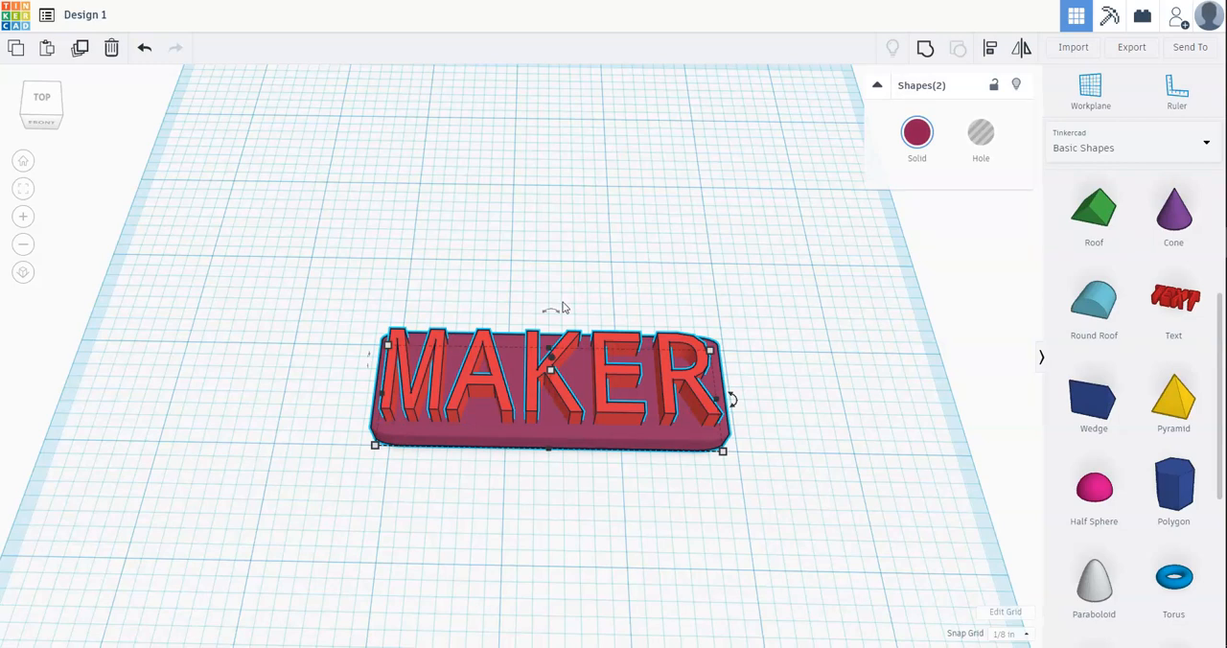
pyautogui.scroll(-5, 637, 385)
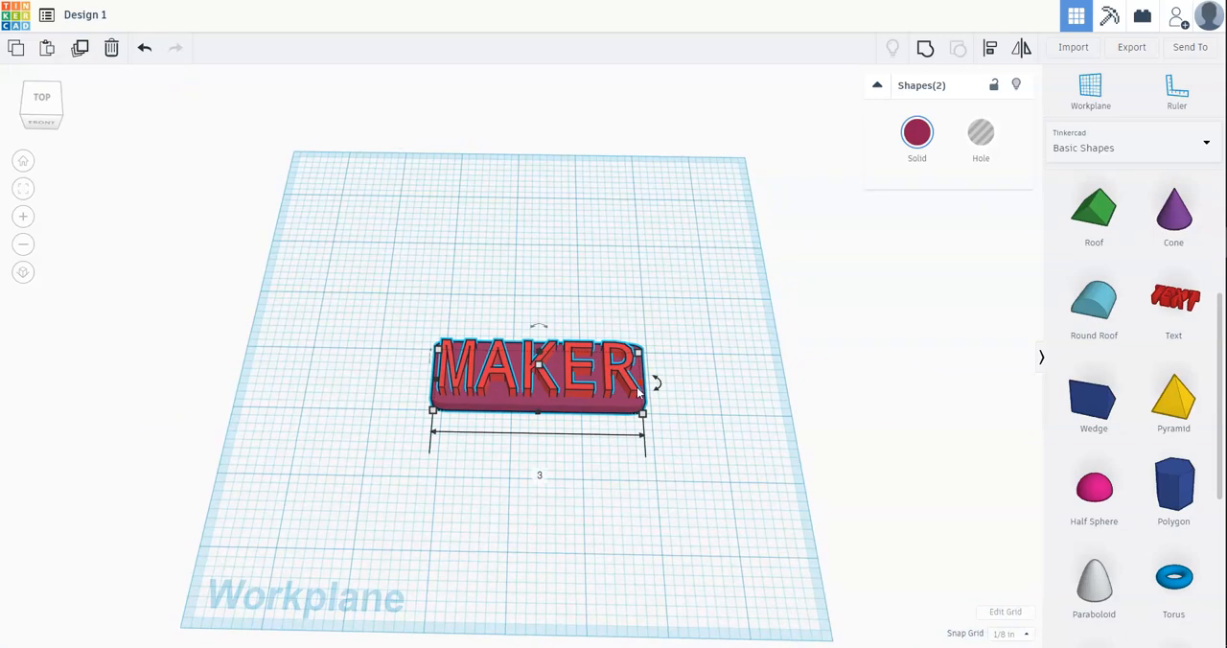
pyautogui.click(452, 273)
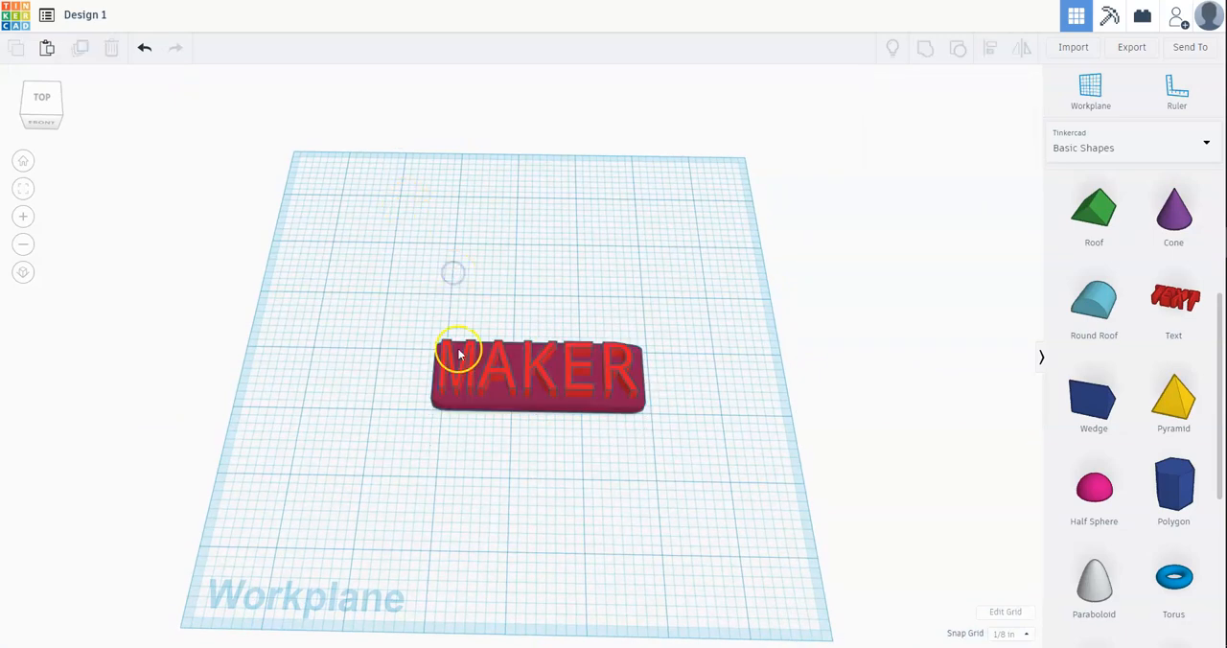
# Step: Select the box and add the MAKER text to the selection, and group the two shapes
pyautogui.scroll(5, 455, 353)
pyautogui.click(466, 425)
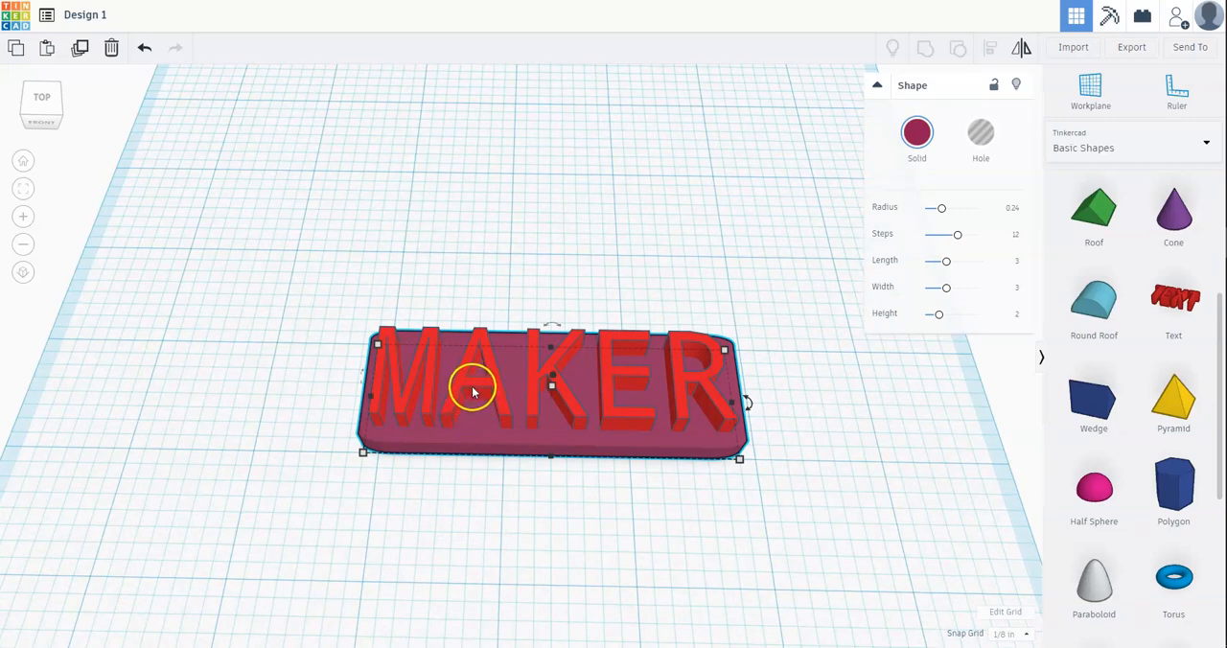
pyautogui.keyDown('shift'); pyautogui.click(473, 388); pyautogui.keyUp('shift')
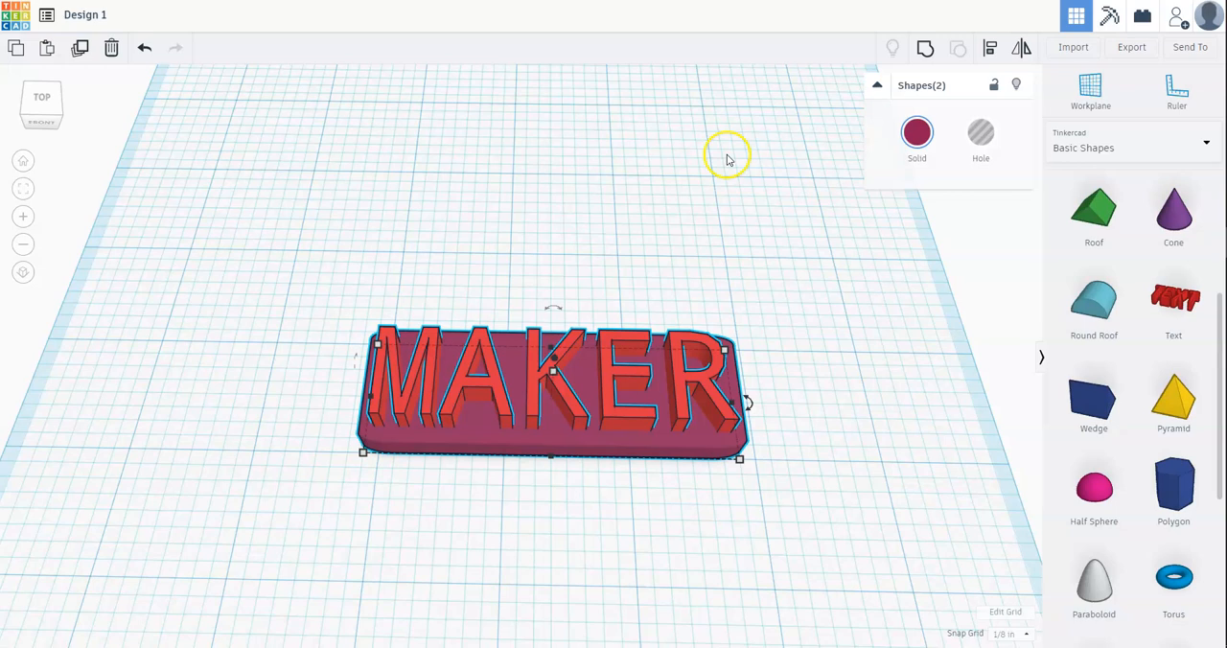
pyautogui.click(918, 52)
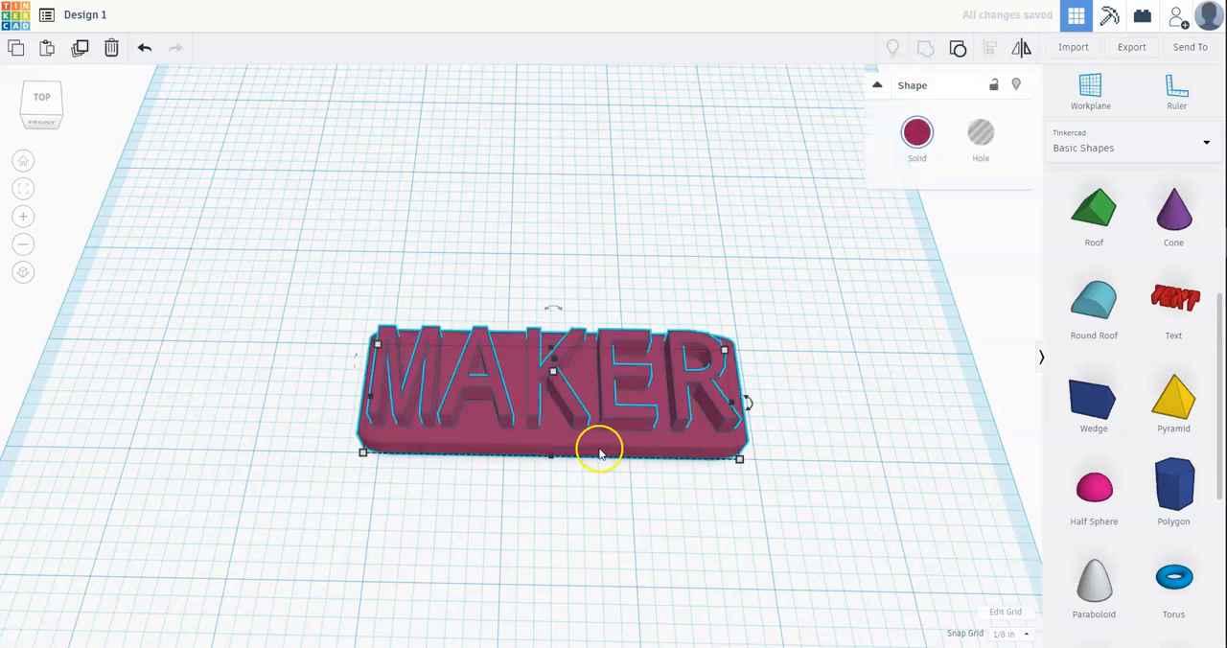
# Step: Move the grouped name plate away and back near its original place, and ungroup it
pyautogui.moveTo(566, 405); pyautogui.dragTo(446, 342)
pyautogui.click(450, 344)
pyautogui.moveTo(474, 281); pyautogui.dragTo(540, 432)
pyautogui.click(576, 458)
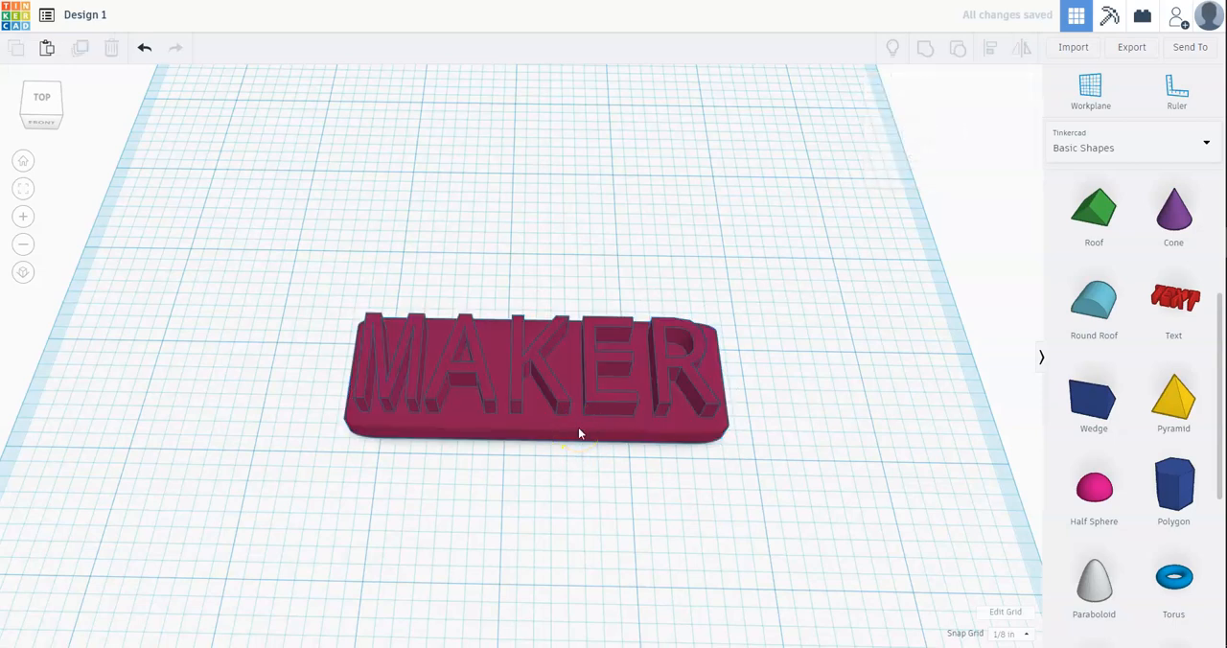
pyautogui.click(584, 430)
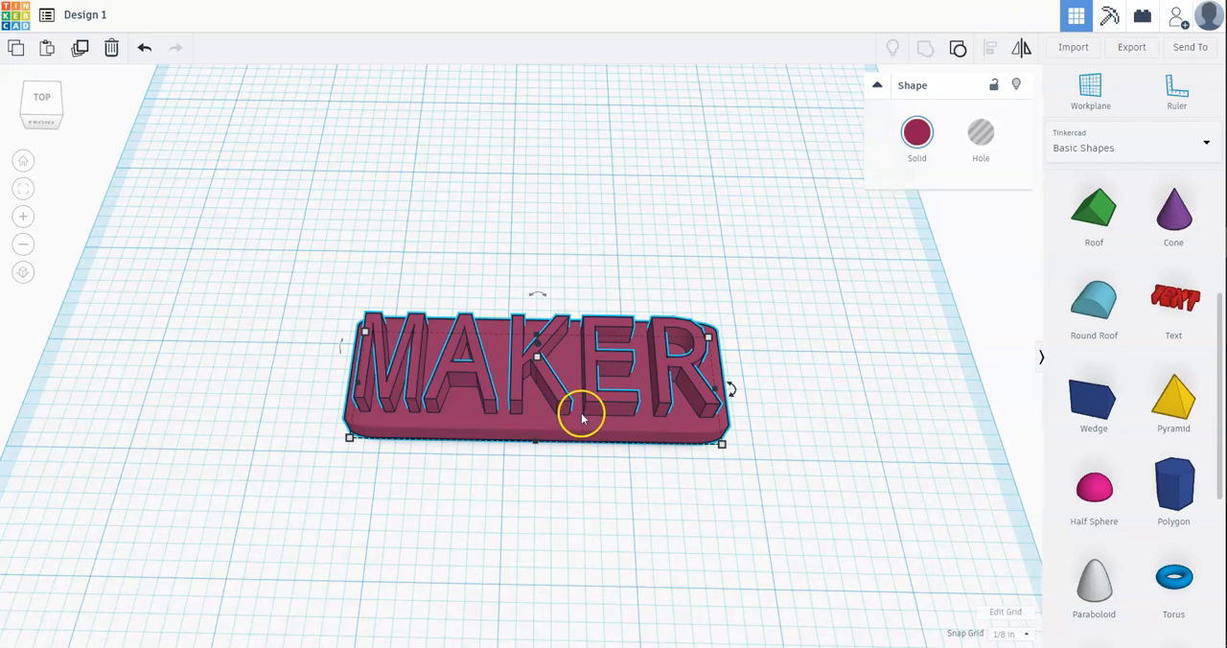
pyautogui.click(959, 49)
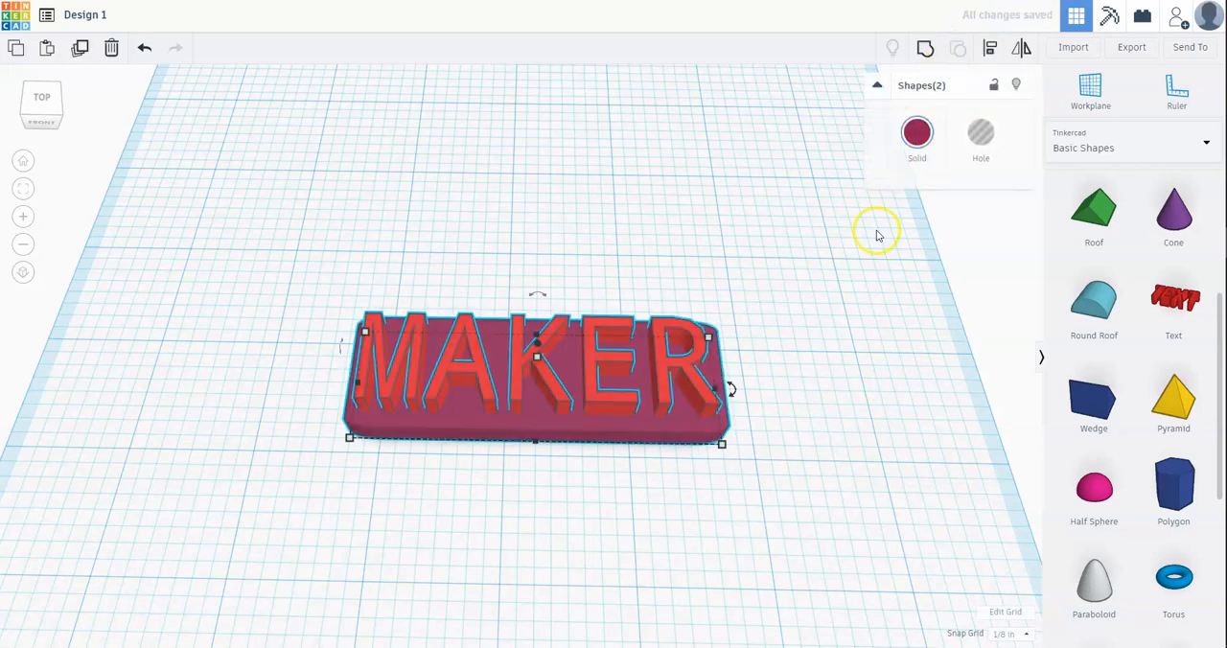
# Step: Widen only the box to 3 5/8 inches by extending its end past the letter R, and deselect it
pyautogui.click(828, 284)
pyautogui.click(719, 369)
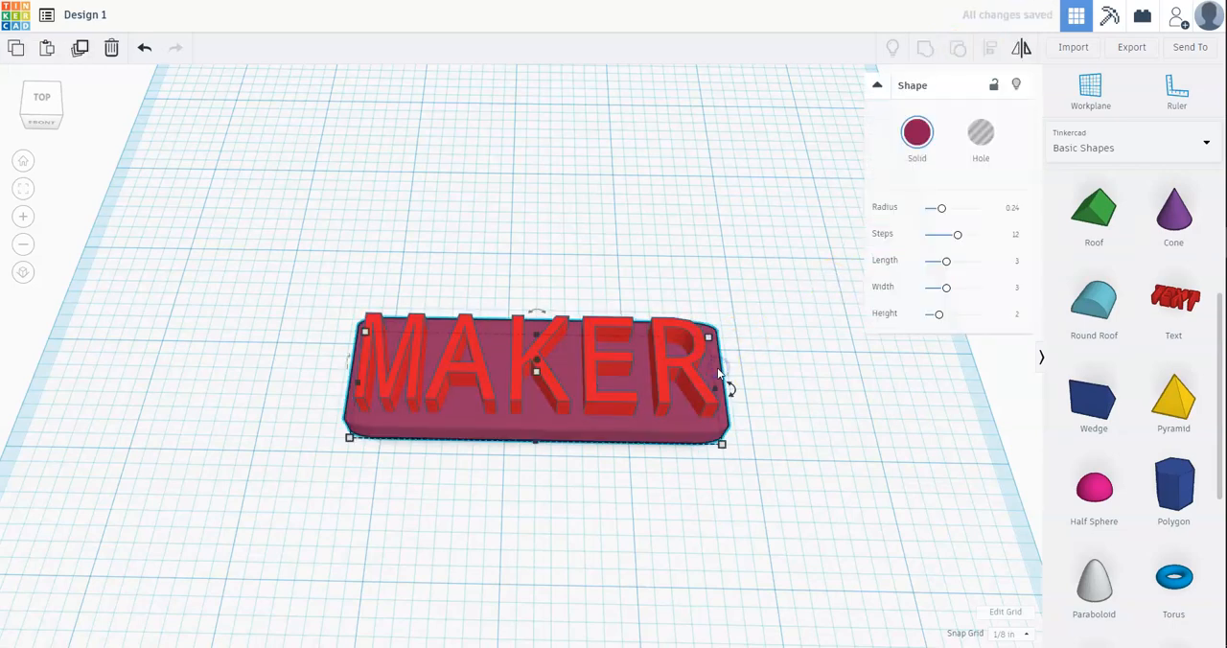
pyautogui.moveTo(718, 394)
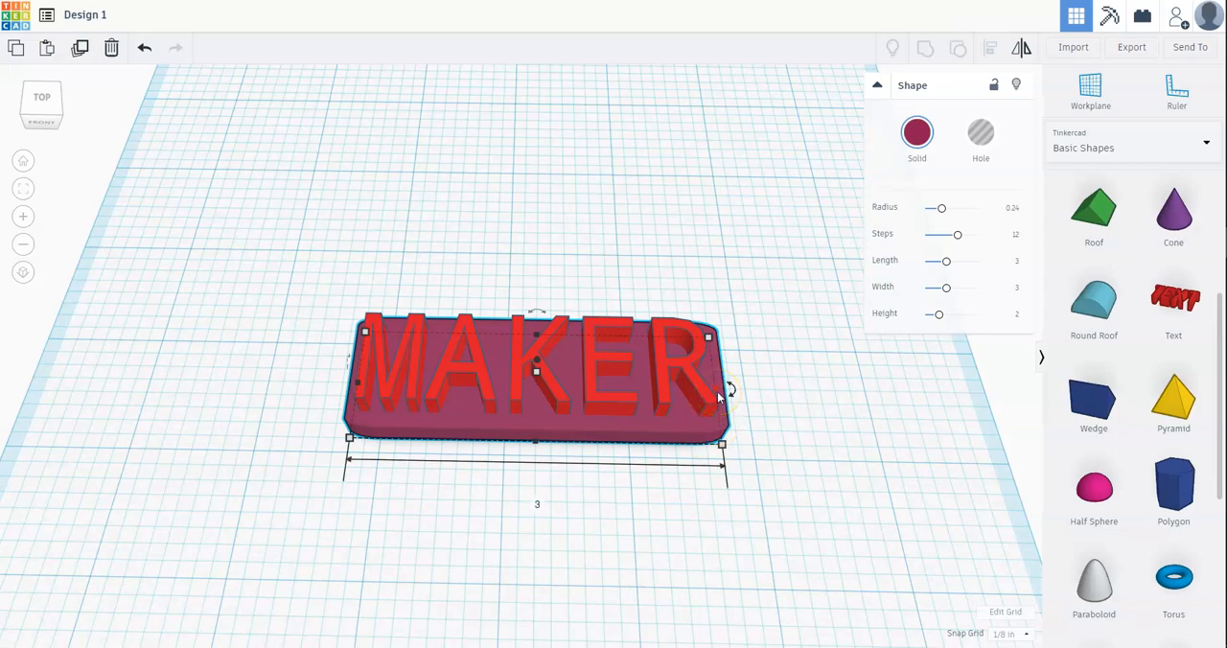
pyautogui.click(713, 391)
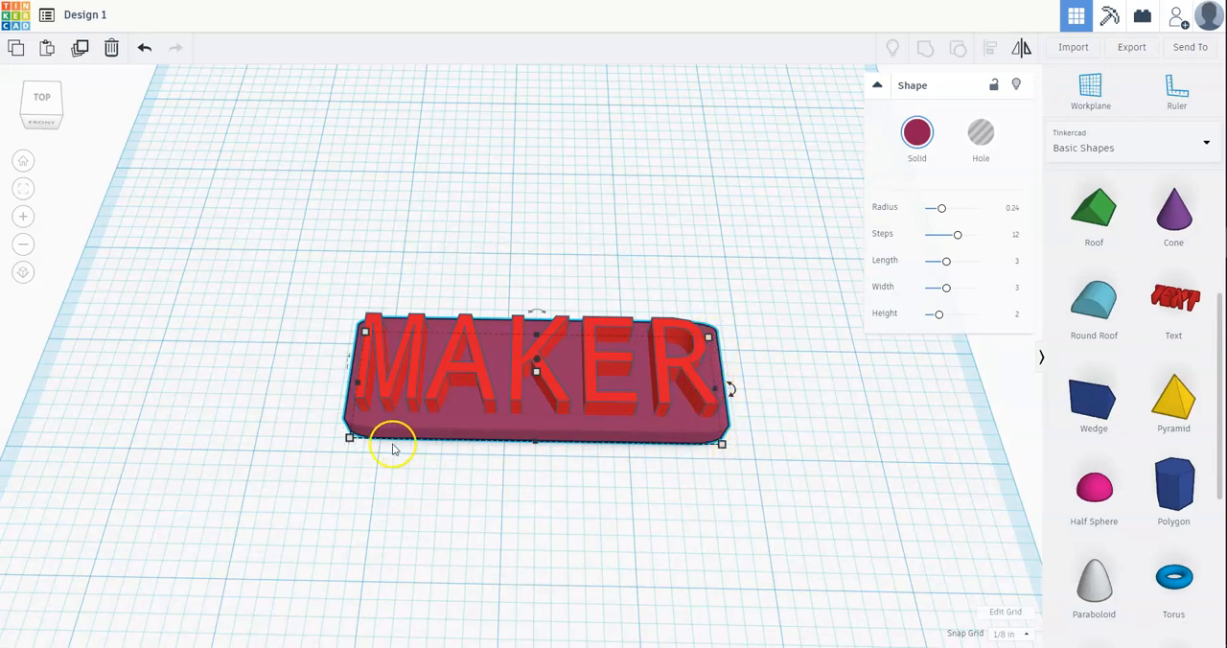
pyautogui.moveTo(714, 390); pyautogui.dragTo(788, 391)
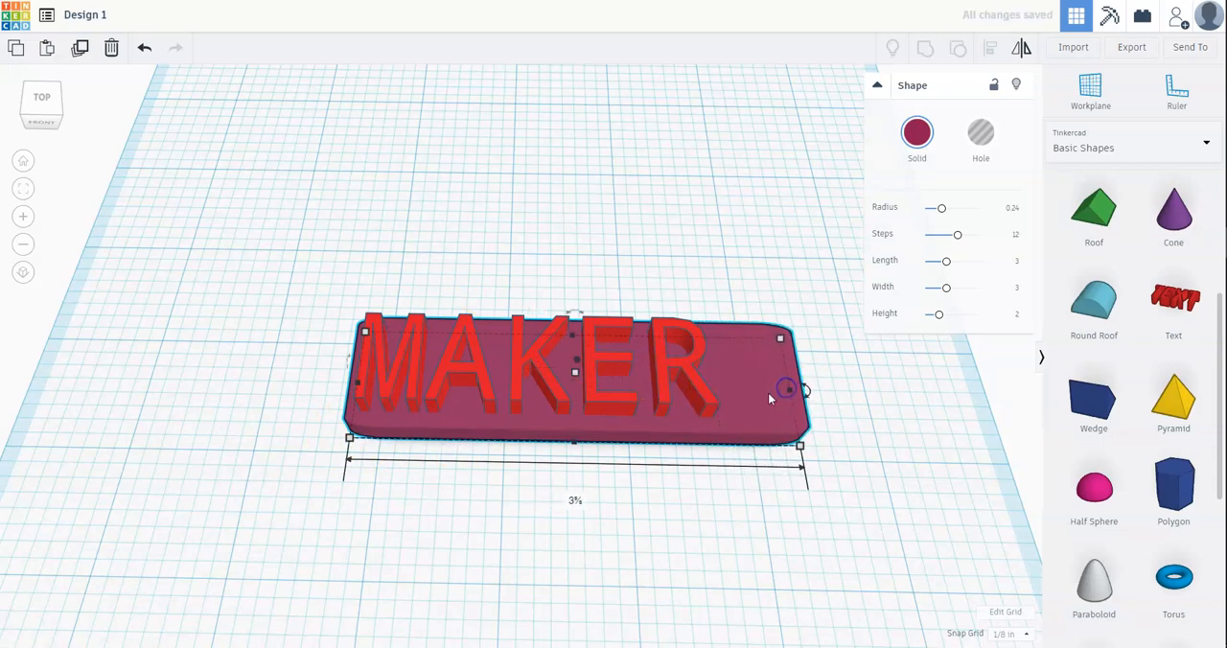
pyautogui.click(639, 500)
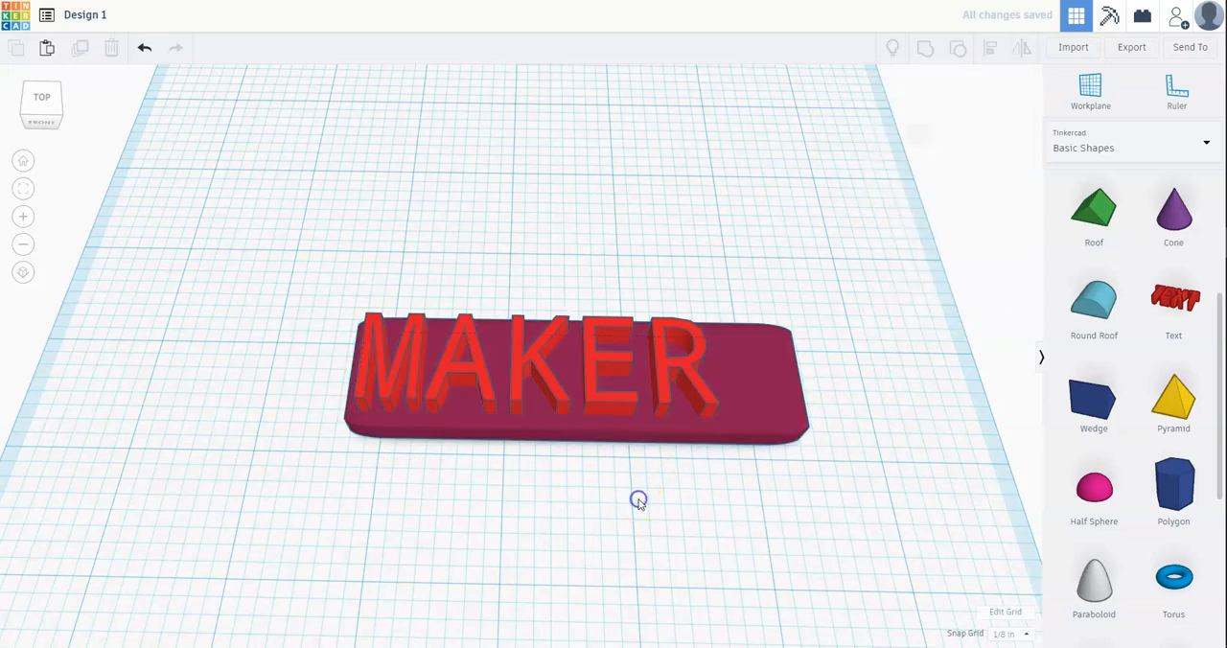
pyautogui.click(720, 401)
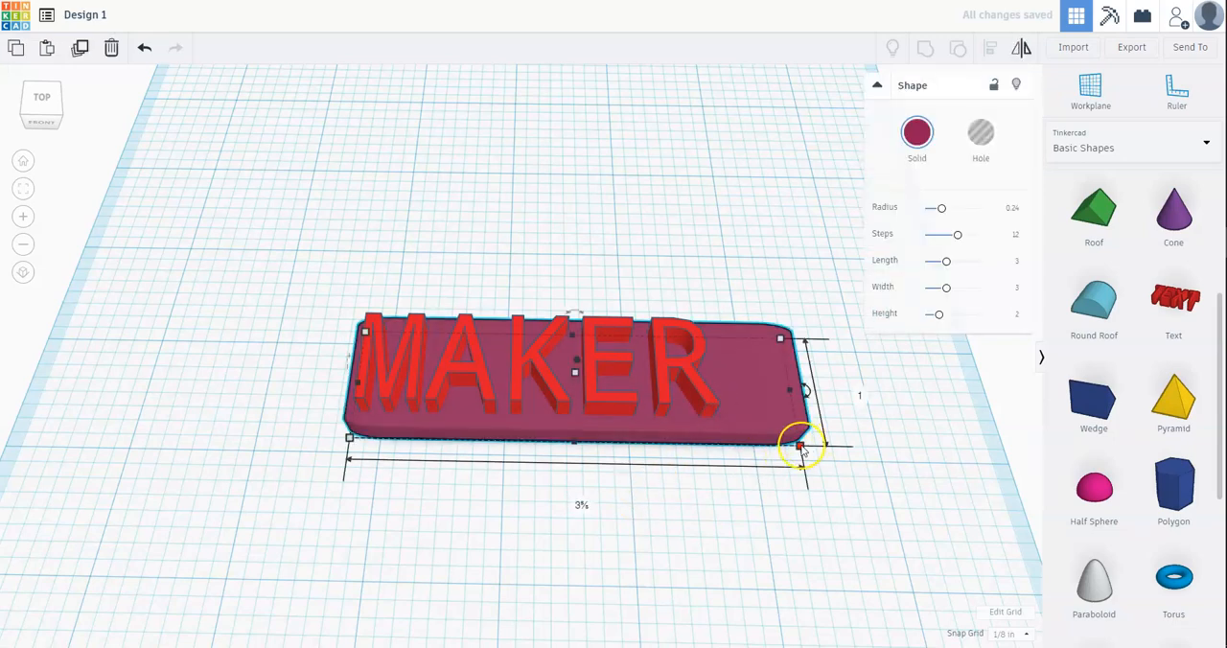
pyautogui.moveTo(802, 447)
pyautogui.mouseDown()
pyautogui.moveTo(799, 460)
pyautogui.moveTo(800, 447)
pyautogui.mouseUp()
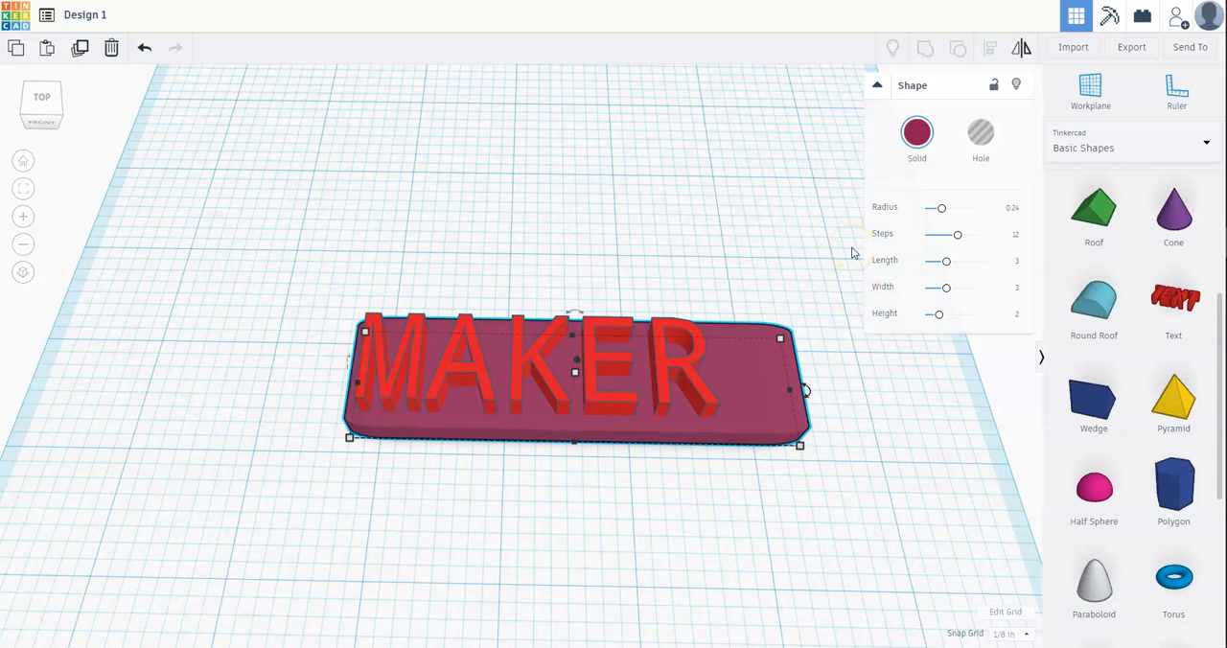
pyautogui.click(762, 223)
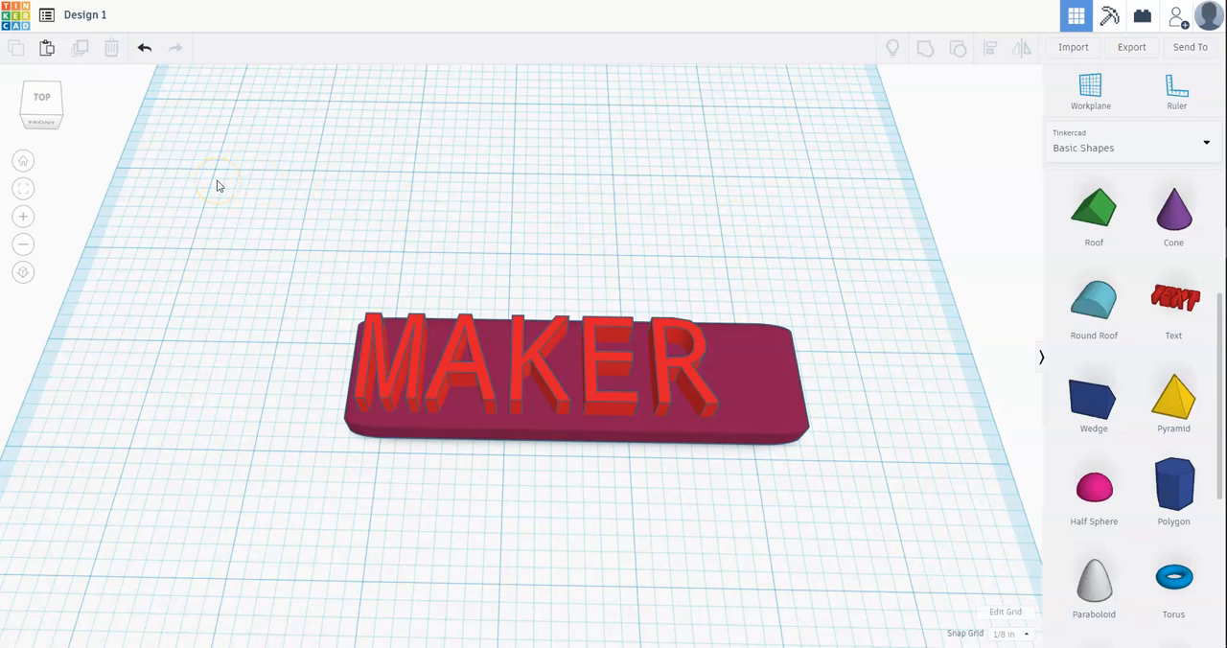
# Step: Select all shapes, group the MAKER text with the widened box, and clear the selection
pyautogui.hotkey('ctrl', 'a')
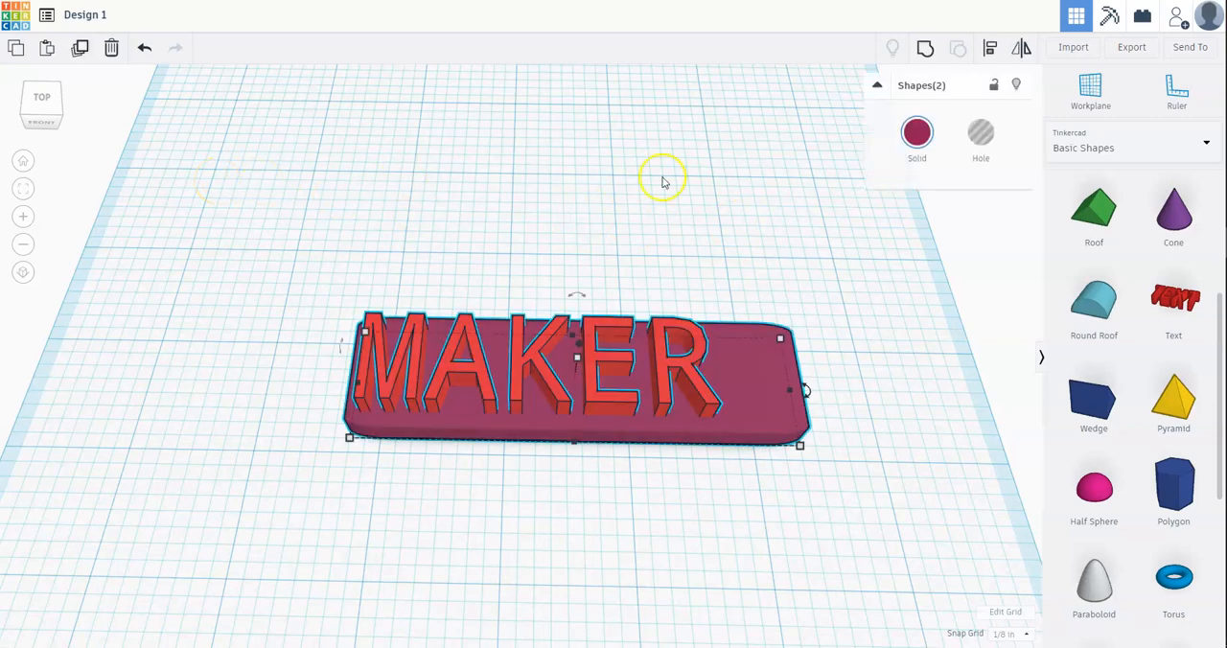
pyautogui.click(928, 52)
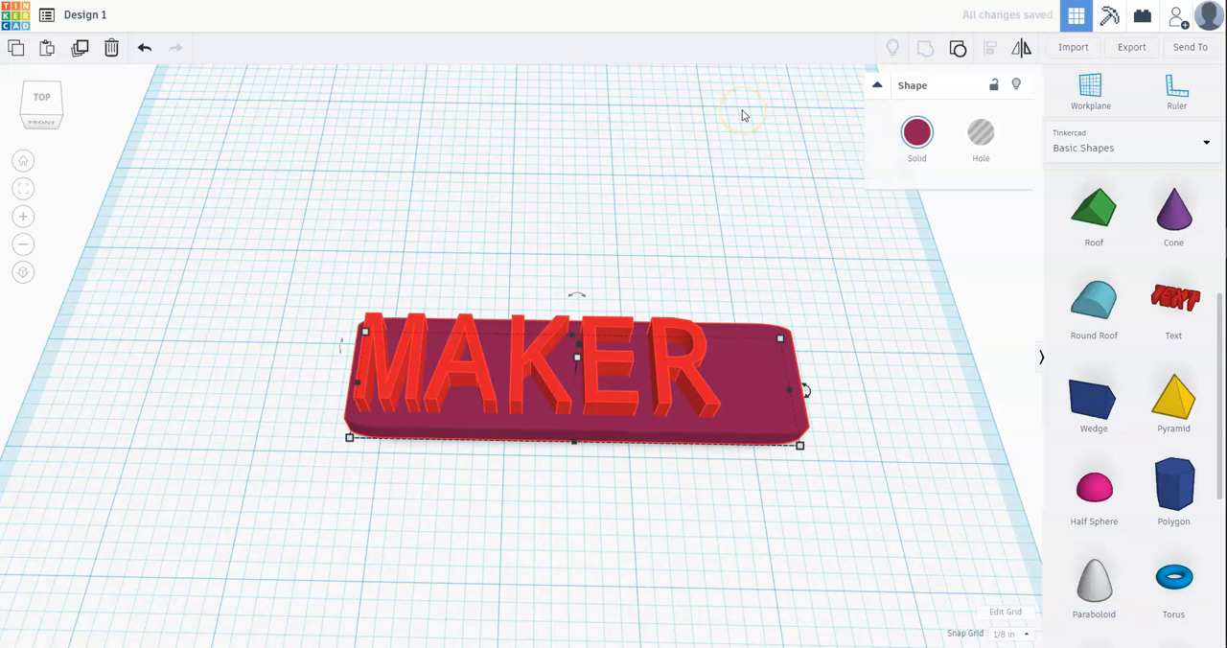
pyautogui.click(734, 143)
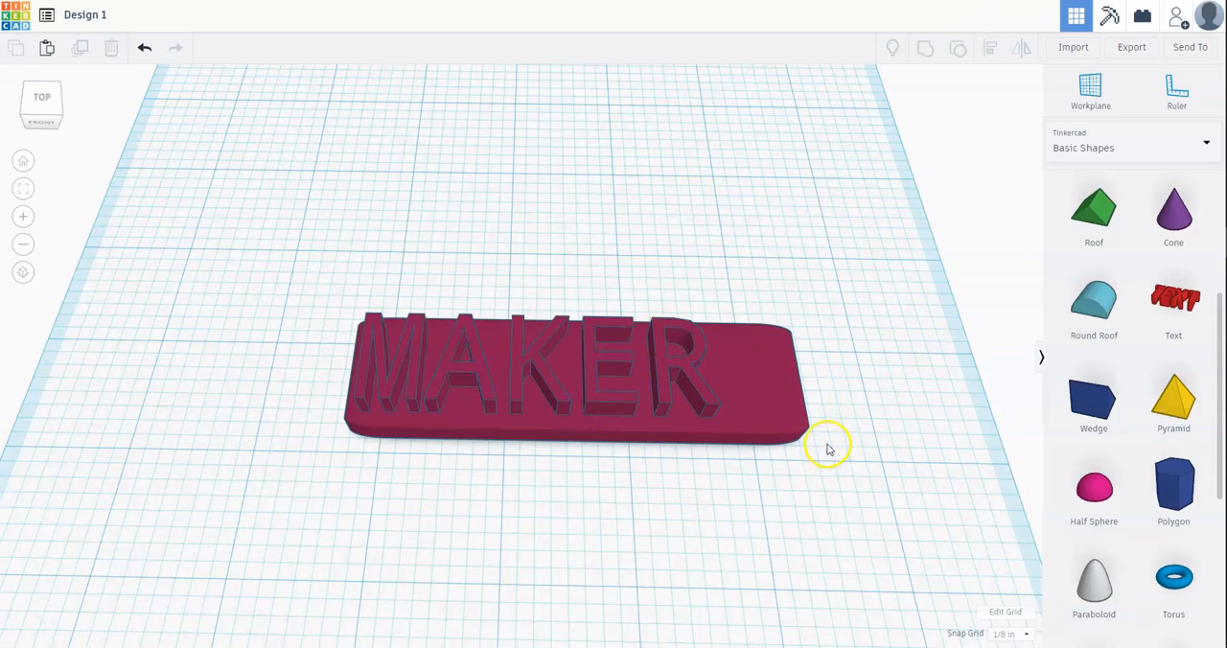
pyautogui.click(783, 386)
pyautogui.click(872, 351)
# Step: Add a cylinder from the basic shapes, turn it into a hole, and move it over the plate's empty end
pyautogui.scroll(3, 1161, 345)
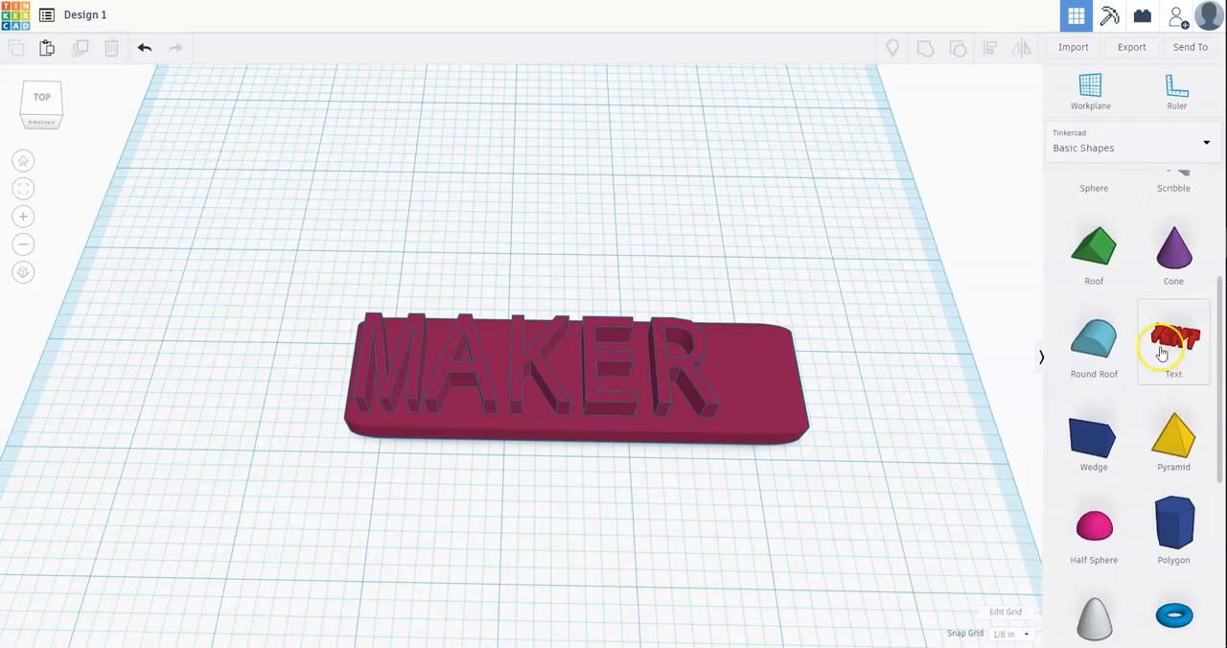
pyautogui.scroll(-1, 1161, 351)
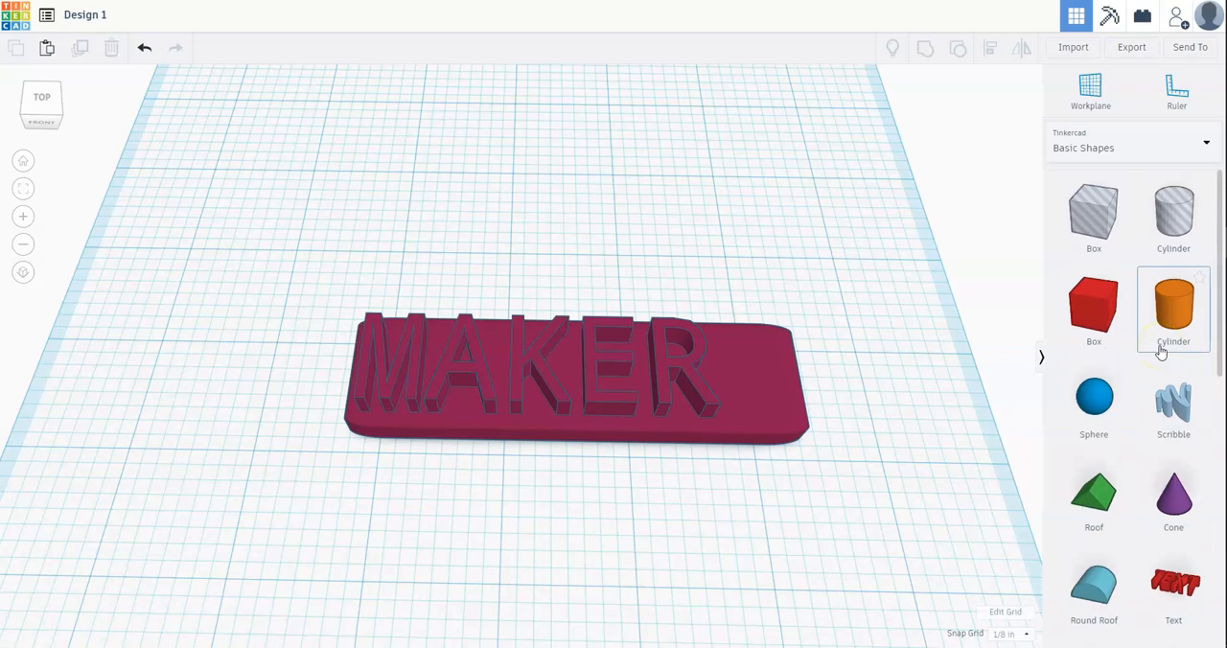
pyautogui.moveTo(1162, 343); pyautogui.dragTo(863, 345)
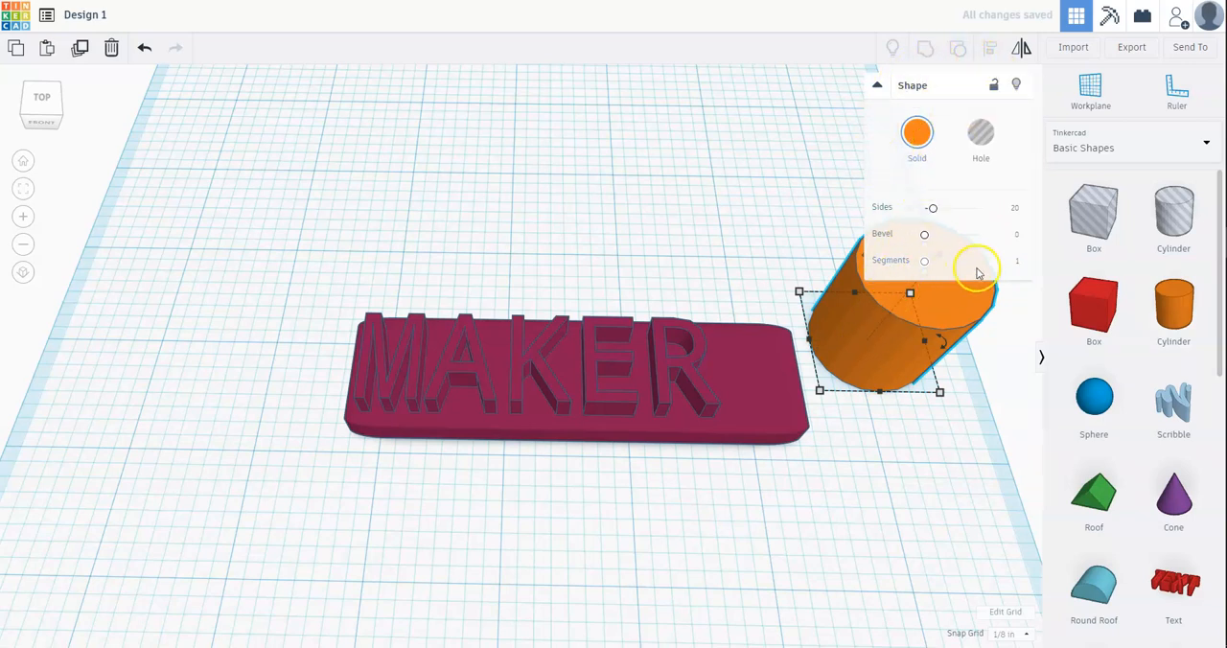
pyautogui.click(980, 139)
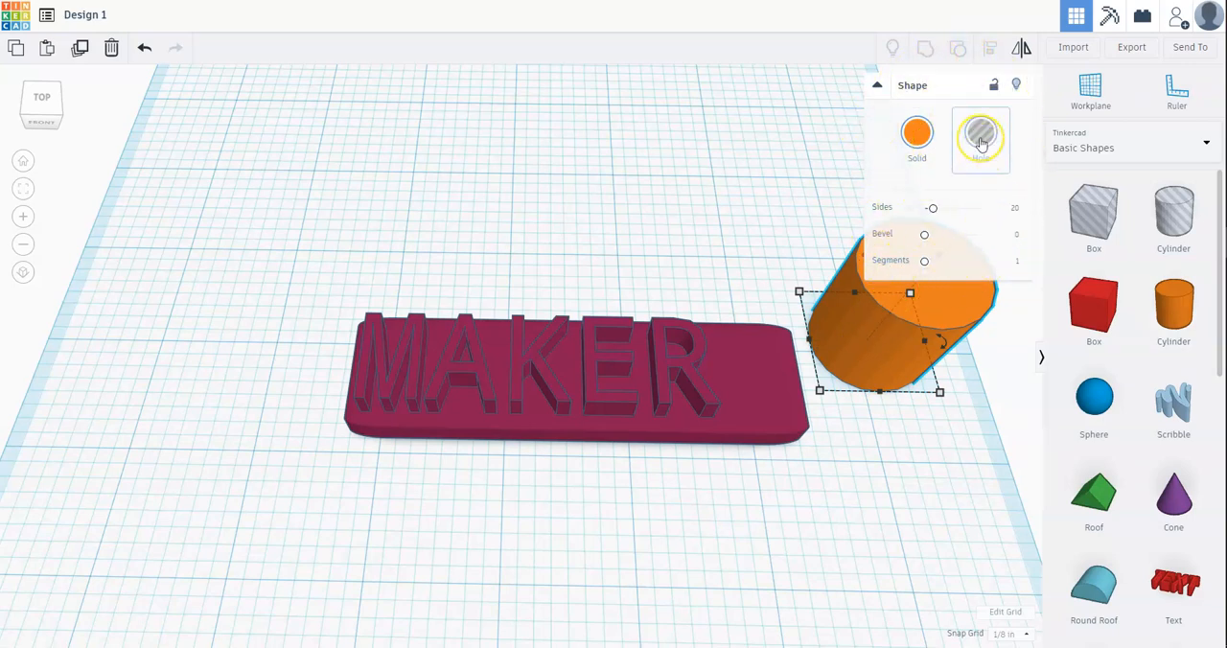
pyautogui.click(980, 139)
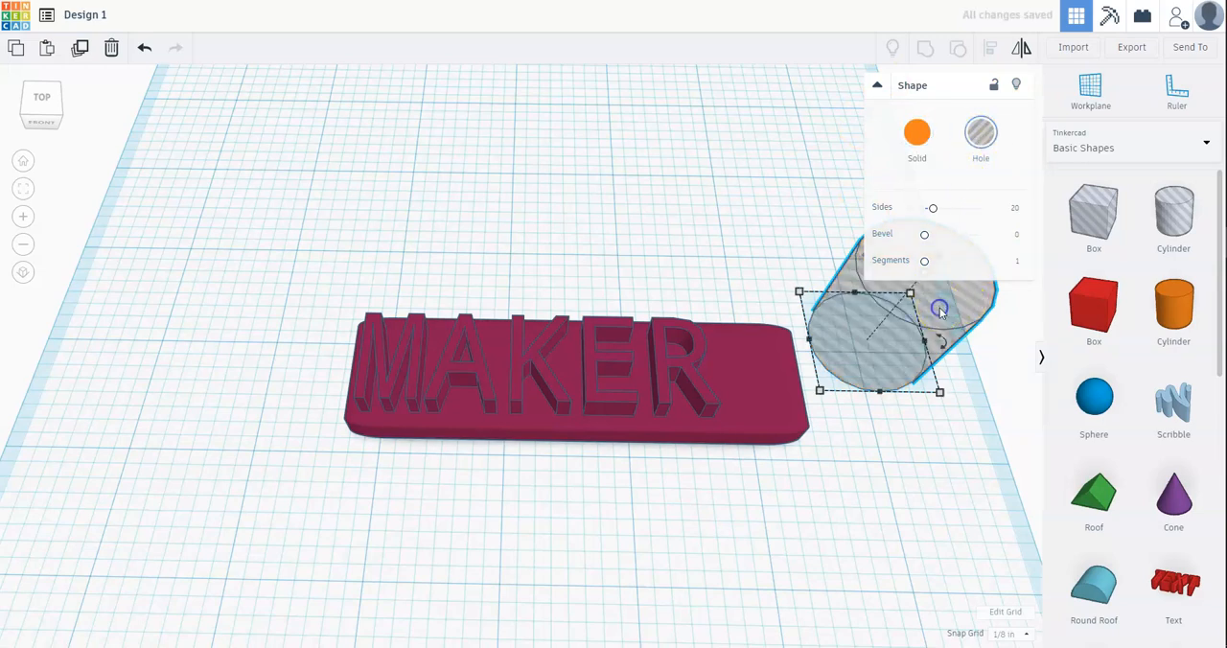
pyautogui.moveTo(941, 313); pyautogui.dragTo(830, 362)
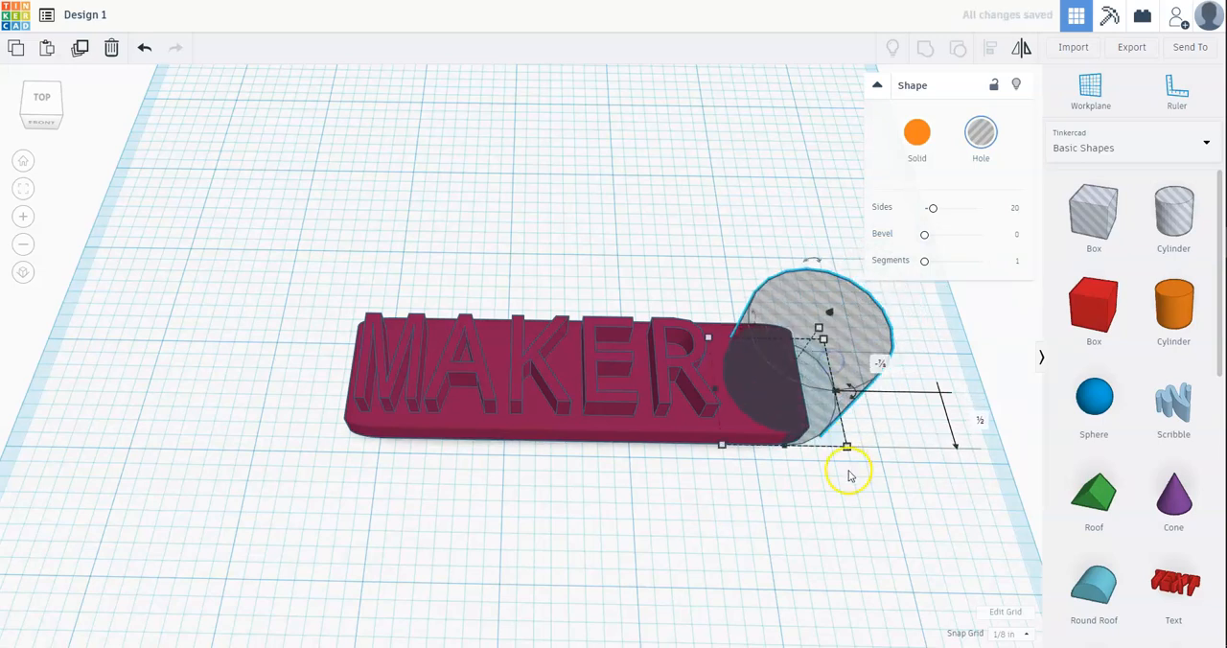
# Step: Resize the cylinder hole to 1/2 by 1/2 inch and place it on the plate's empty end beside the R
pyautogui.moveTo(845, 447); pyautogui.dragTo(783, 411)
pyautogui.moveTo(767, 338); pyautogui.dragTo(910, 375)
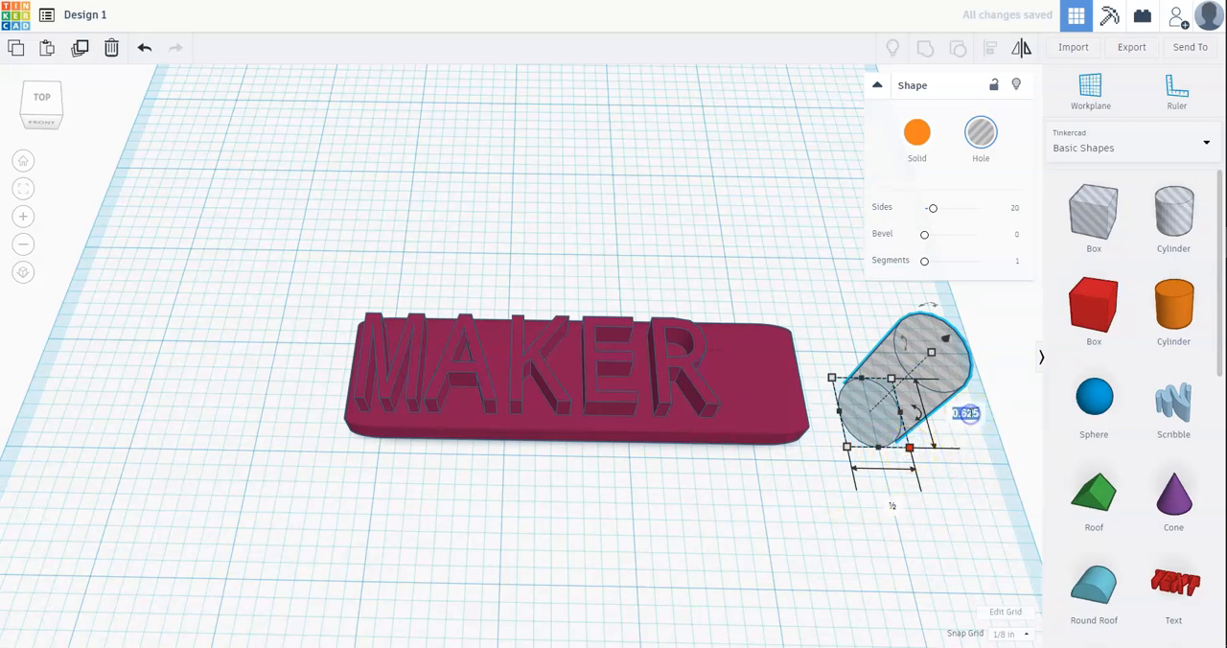
pyautogui.press('Up')
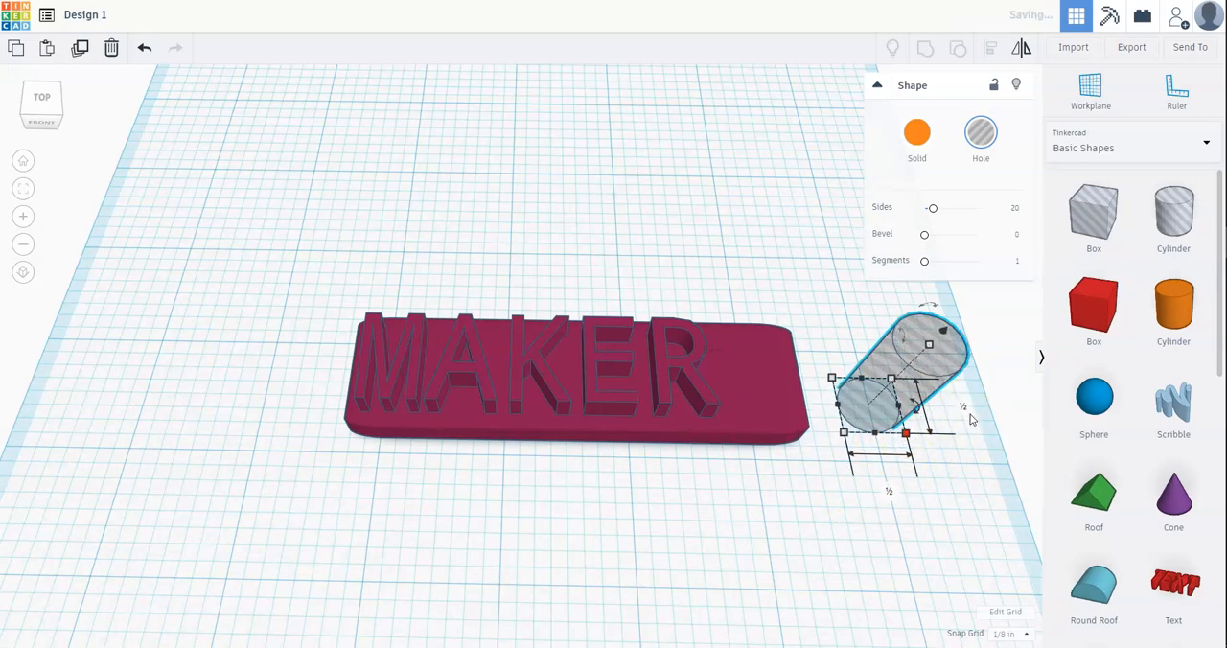
pyautogui.moveTo(946, 348); pyautogui.dragTo(809, 333)
pyautogui.click(872, 363)
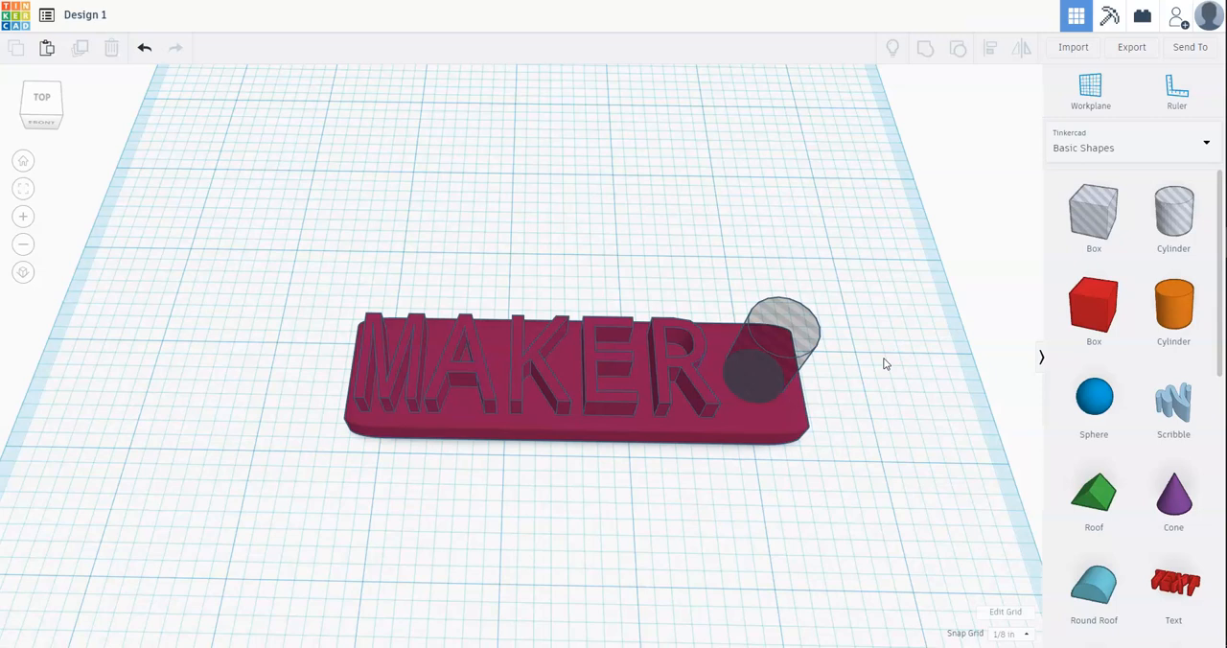
# Step: Select the name plate together with the cylinder hole and group them to cut the round opening
pyautogui.moveTo(280, 166); pyautogui.dragTo(953, 531)
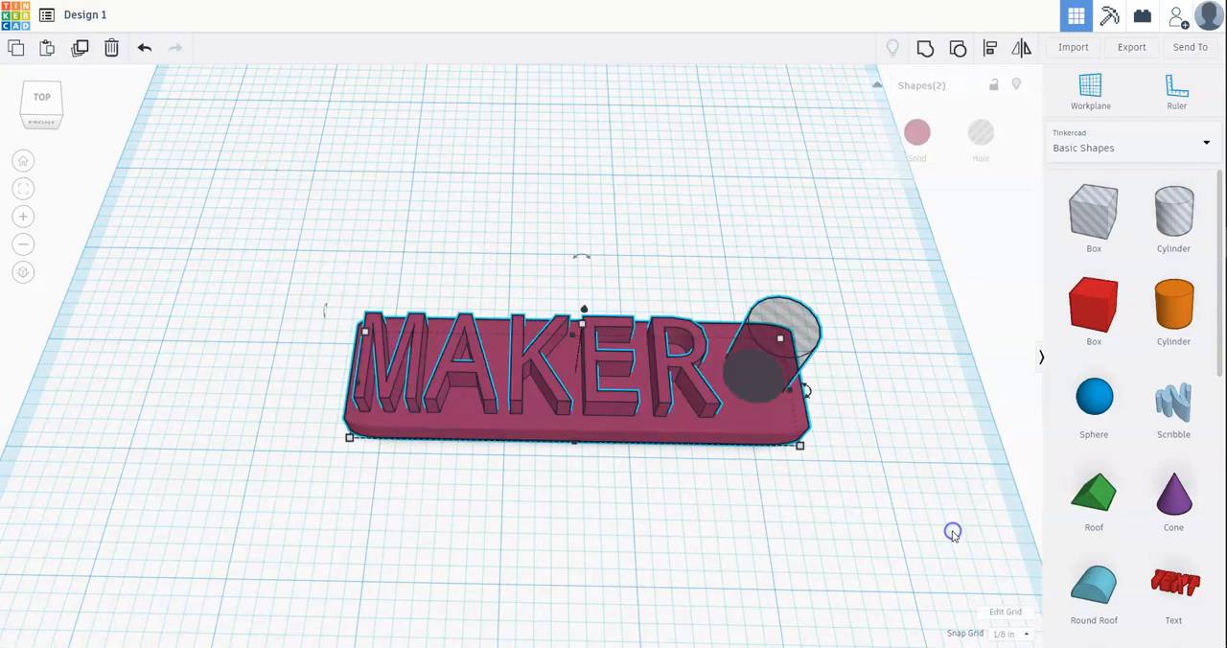
pyautogui.click(927, 50)
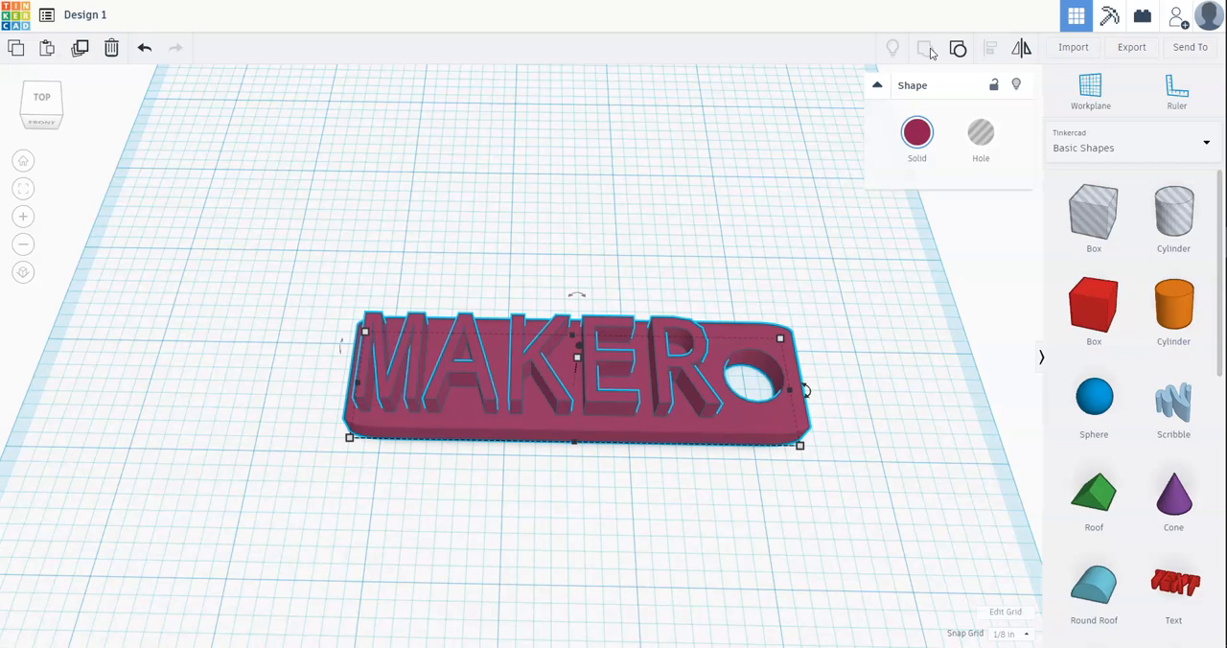
# Step: Add a heart from the basic shapes over the letters K and E and lower its height below the letter tops
pyautogui.scroll(-4, 1112, 297)
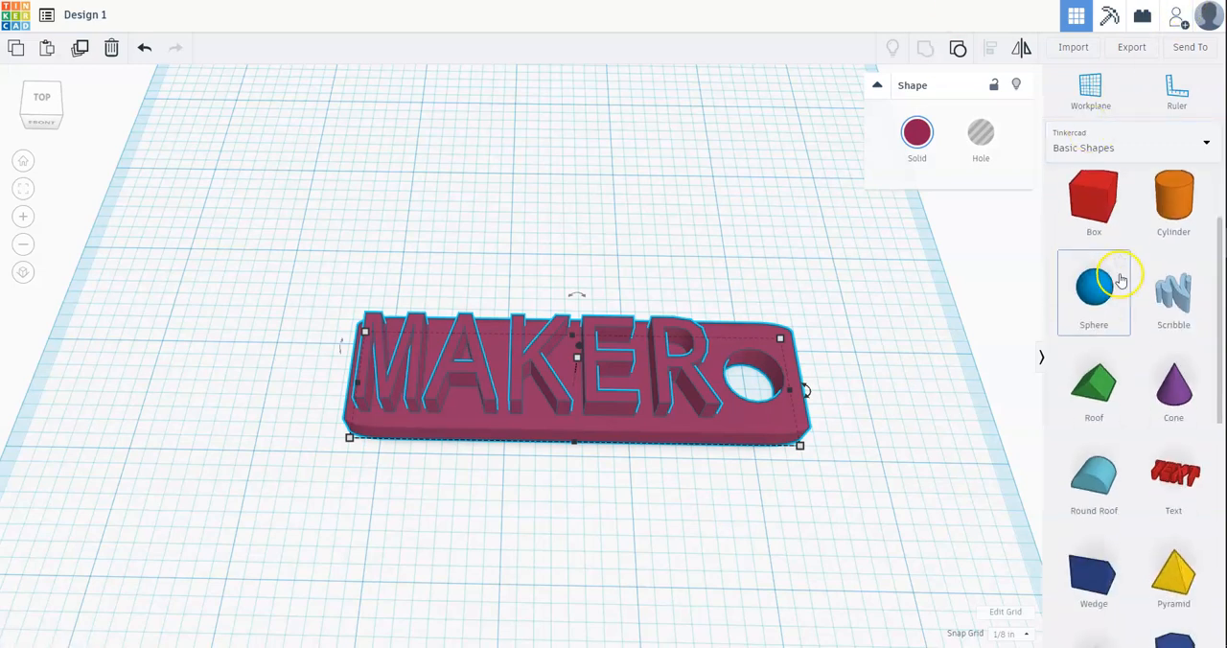
pyautogui.scroll(-8, 1124, 278)
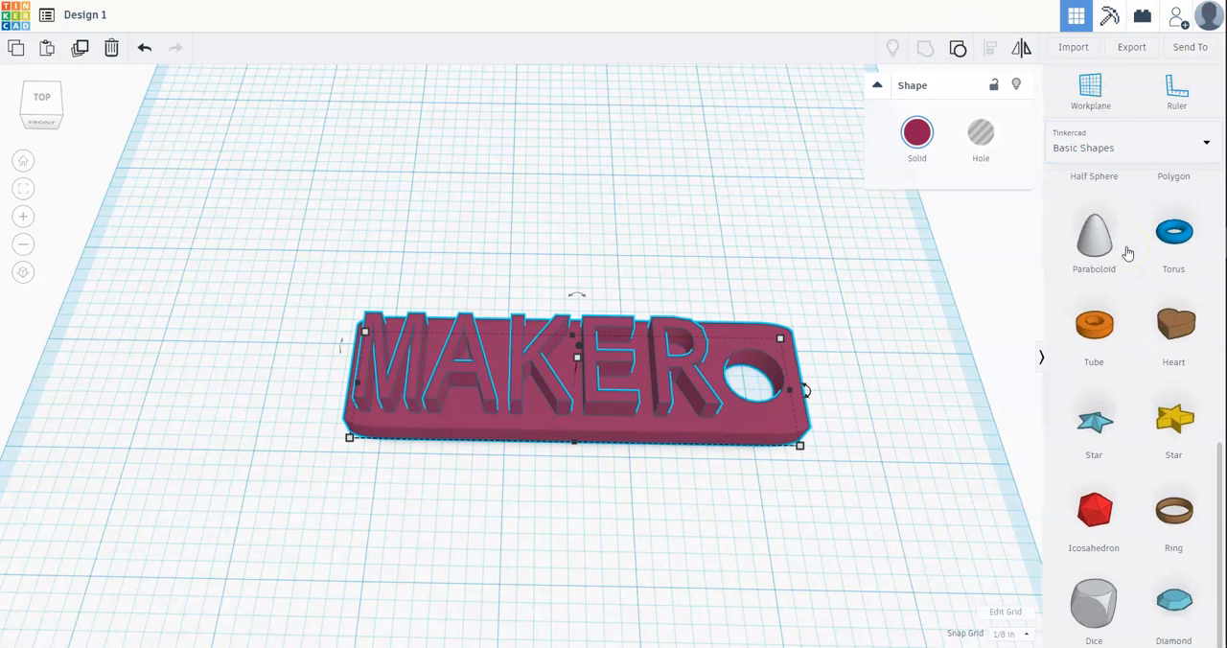
pyautogui.moveTo(1161, 339); pyautogui.dragTo(568, 356)
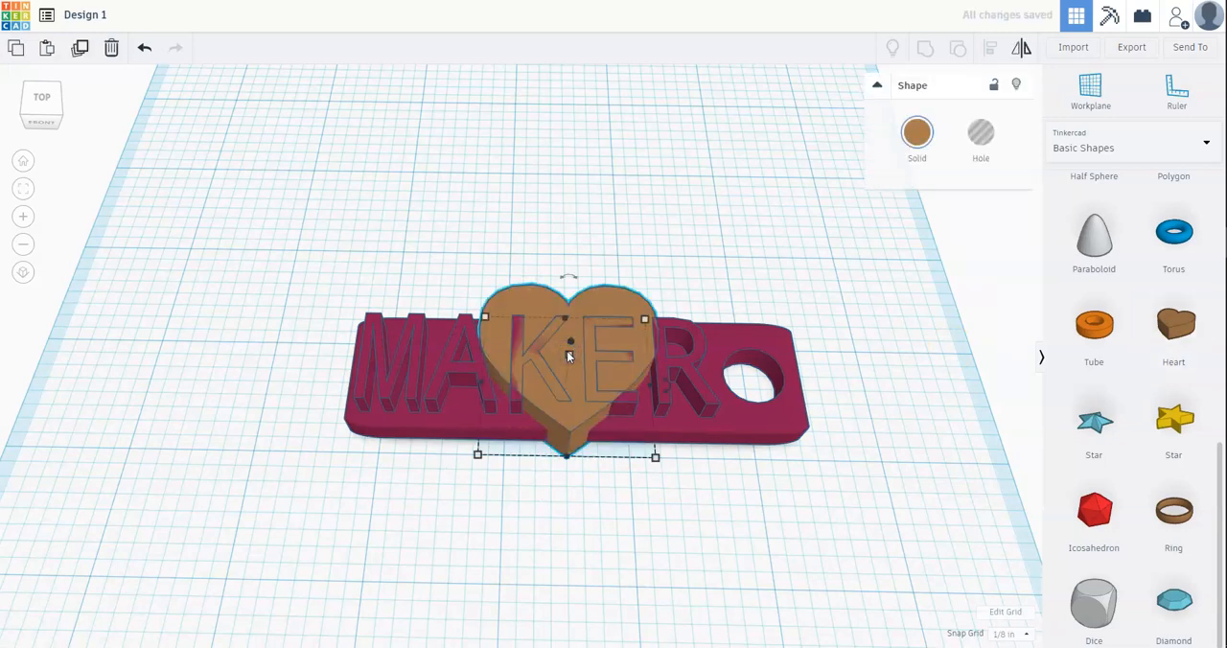
pyautogui.moveTo(568, 358); pyautogui.dragTo(566, 360)
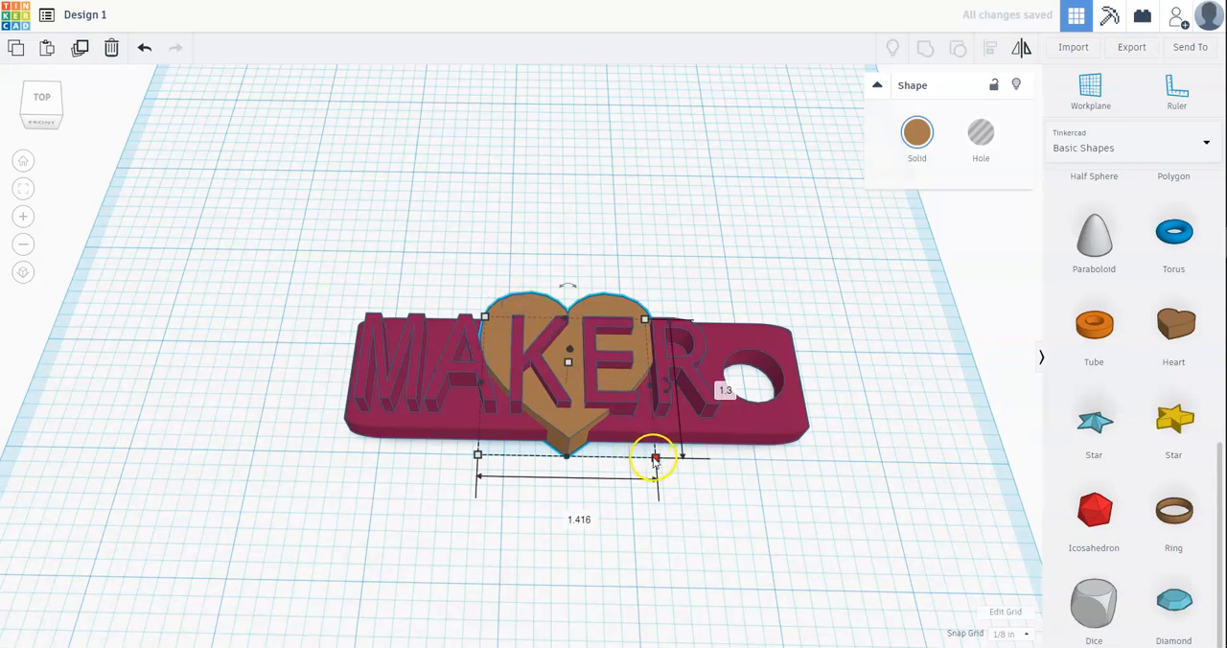
# Step: Scale the heart up proportionally to about 1.71 by 1.57 inches, try other sizes, and undo those trials
pyautogui.moveTo(655, 457); pyautogui.dragTo(689, 488)
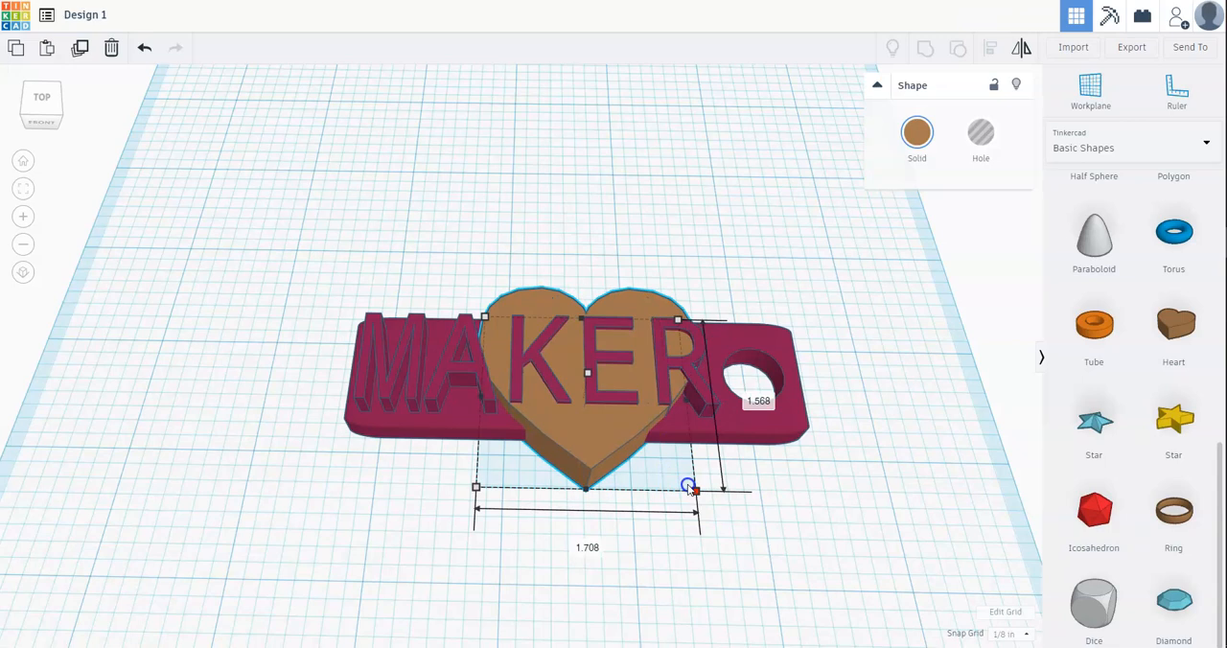
pyautogui.moveTo(695, 492); pyautogui.dragTo(633, 447)
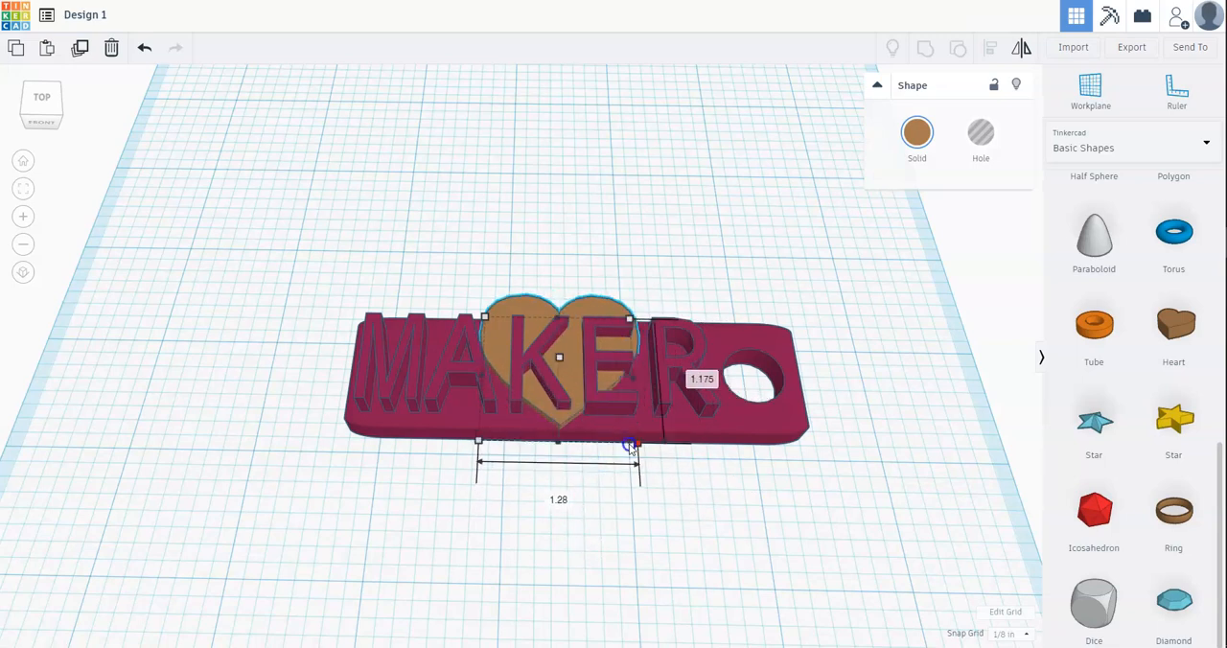
pyautogui.moveTo(634, 448); pyautogui.dragTo(670, 476)
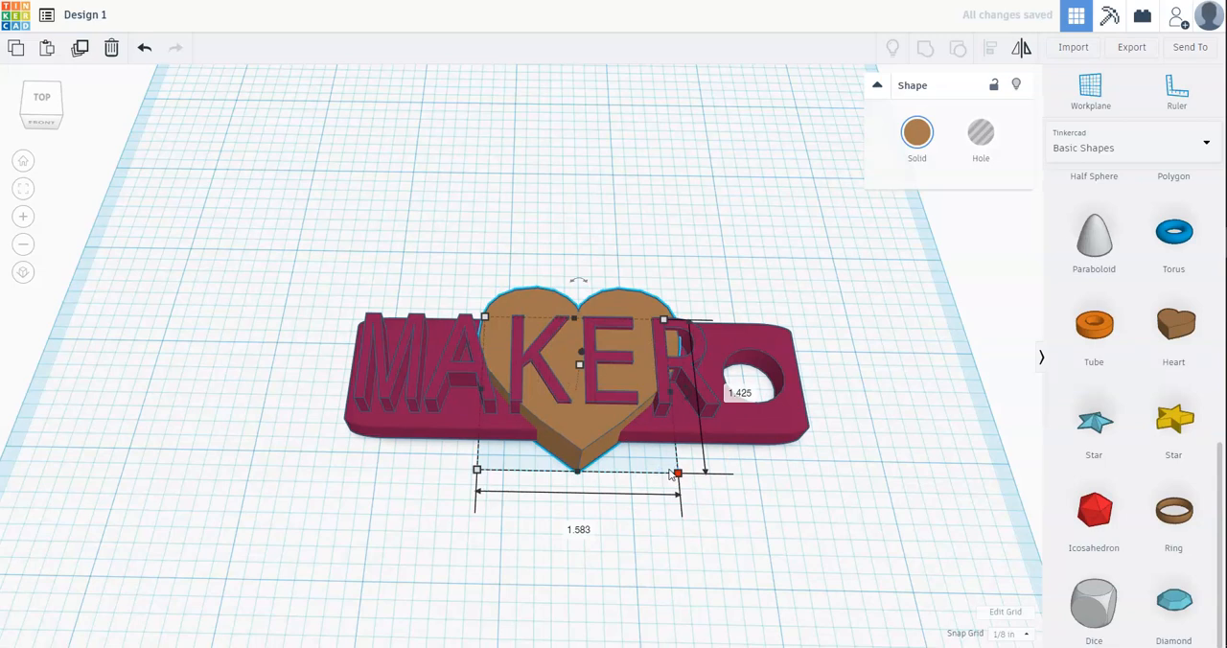
pyautogui.hotkey('ctrl', 'z')
# Step: Shift the heart behind the letters A, K and E, adjust its height, and enlarge it slightly in proportion
pyautogui.moveTo(583, 445); pyautogui.dragTo(545, 431)
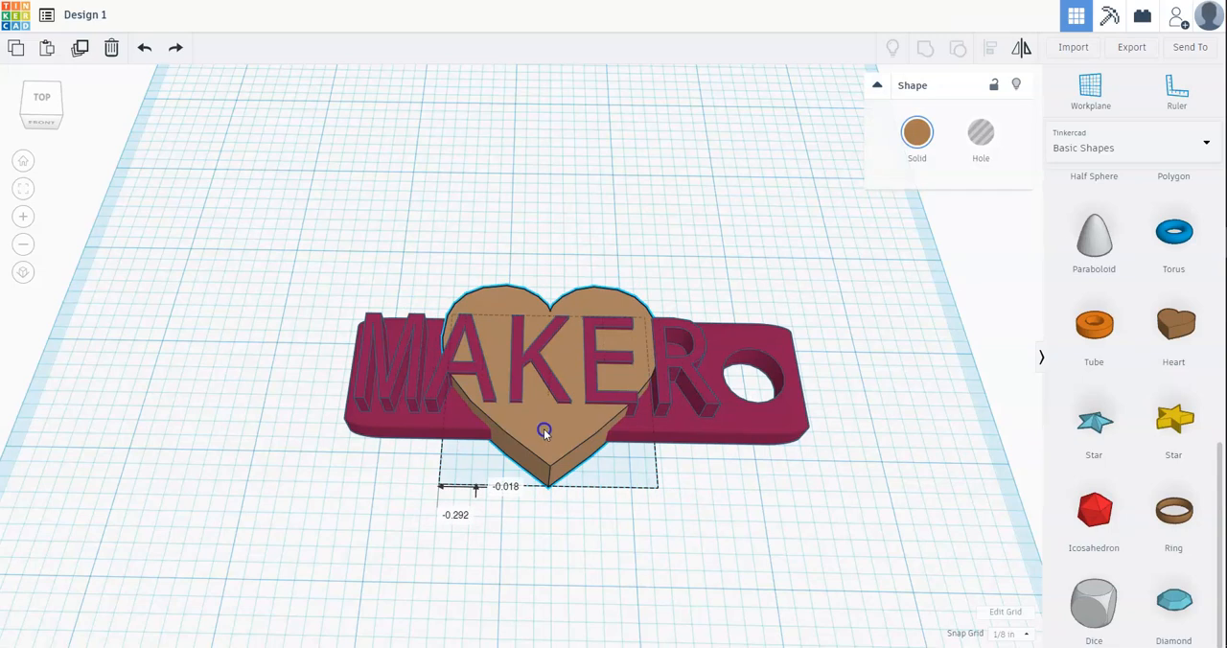
pyautogui.moveTo(551, 376); pyautogui.dragTo(549, 386)
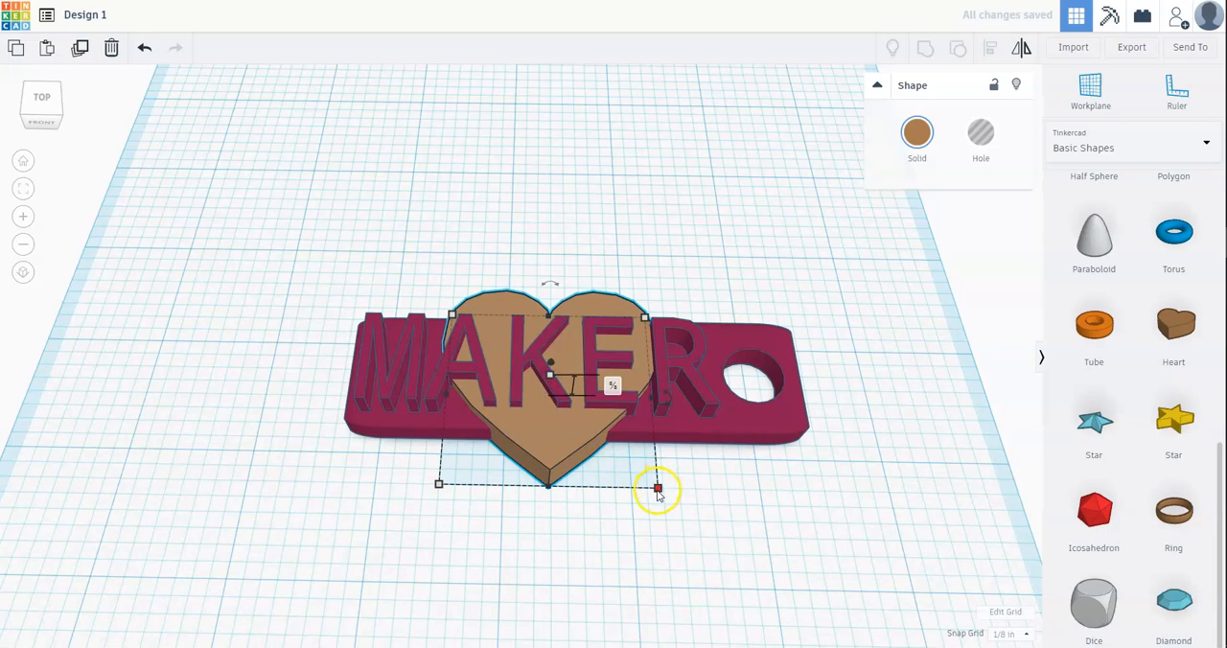
pyautogui.moveTo(658, 491); pyautogui.dragTo(680, 507)
pyautogui.moveTo(552, 449); pyautogui.dragTo(546, 440)
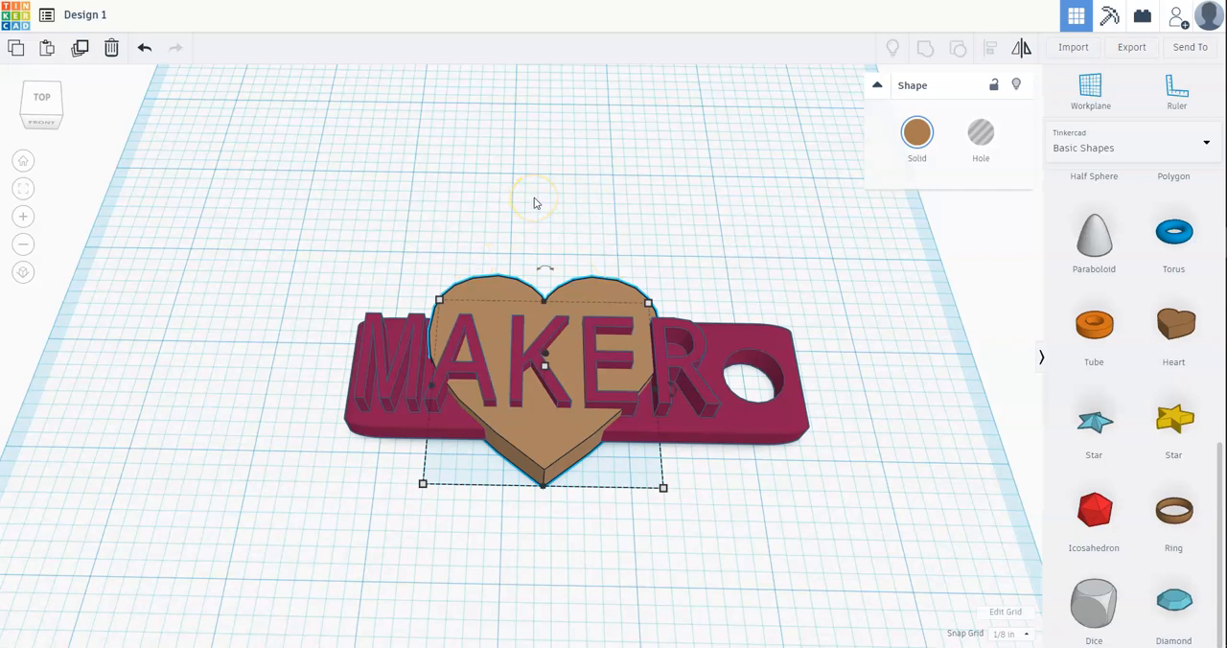
# Step: Select all shapes and group the heart with the MAKER plate, then check the result from a lower front angle
pyautogui.click(434, 167)
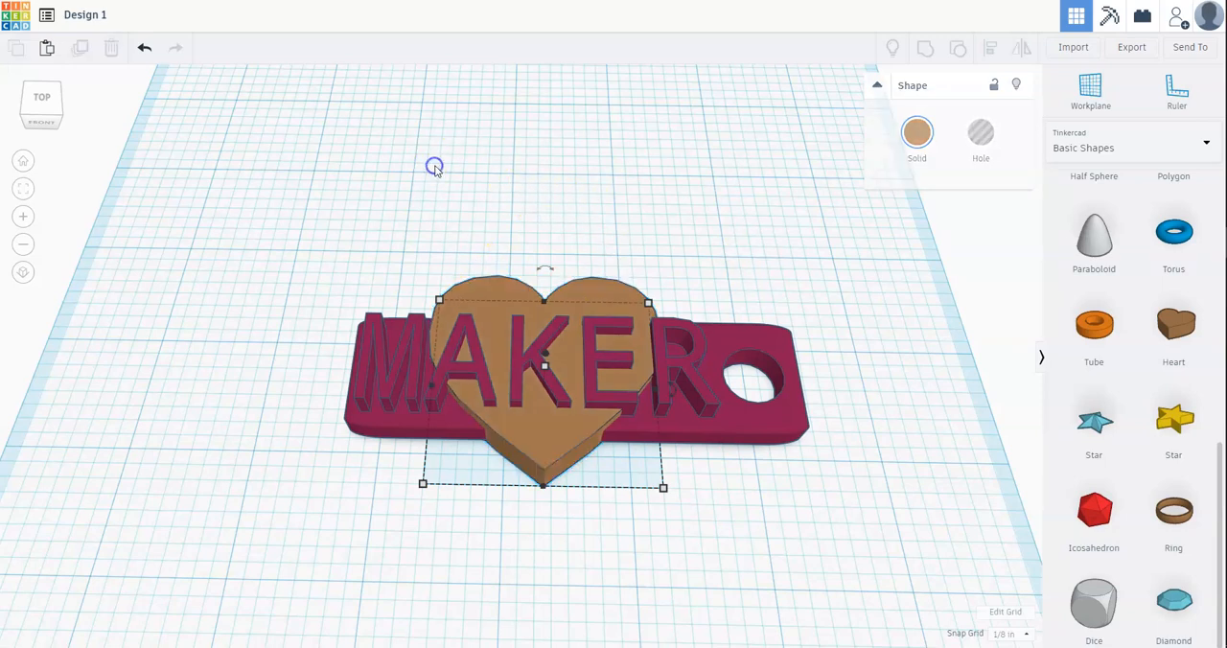
pyautogui.moveTo(235, 130); pyautogui.dragTo(962, 573)
pyautogui.click(926, 47)
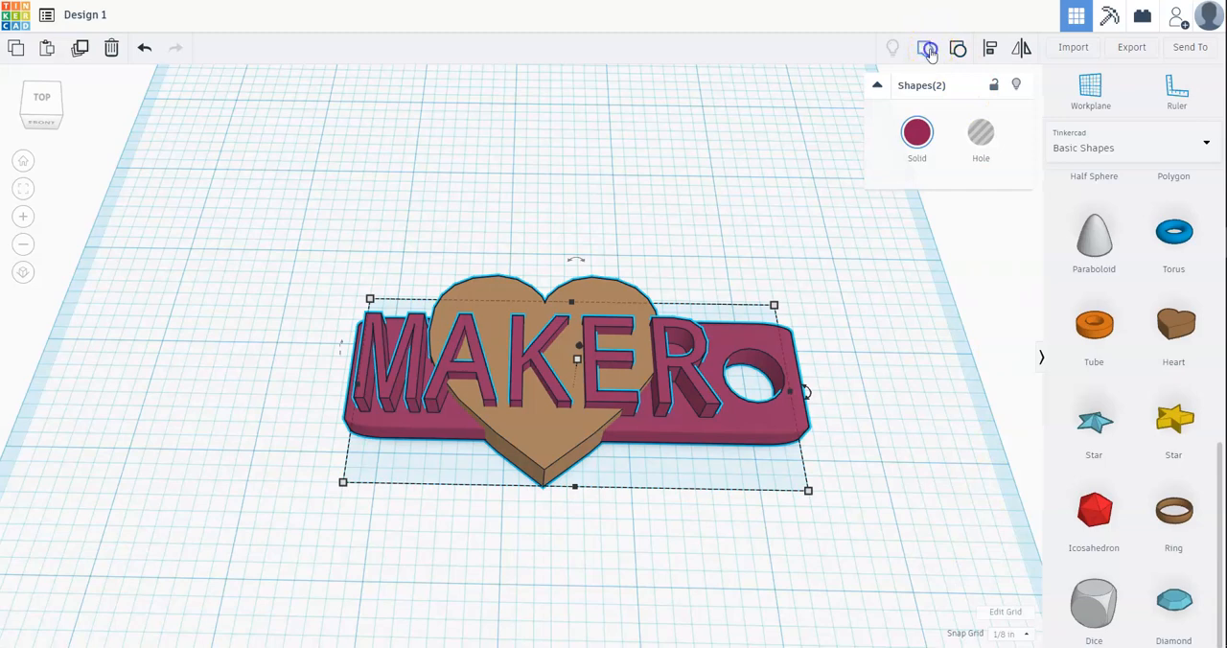
pyautogui.moveTo(493, 638); pyautogui.dragTo(446, 545, button='right')
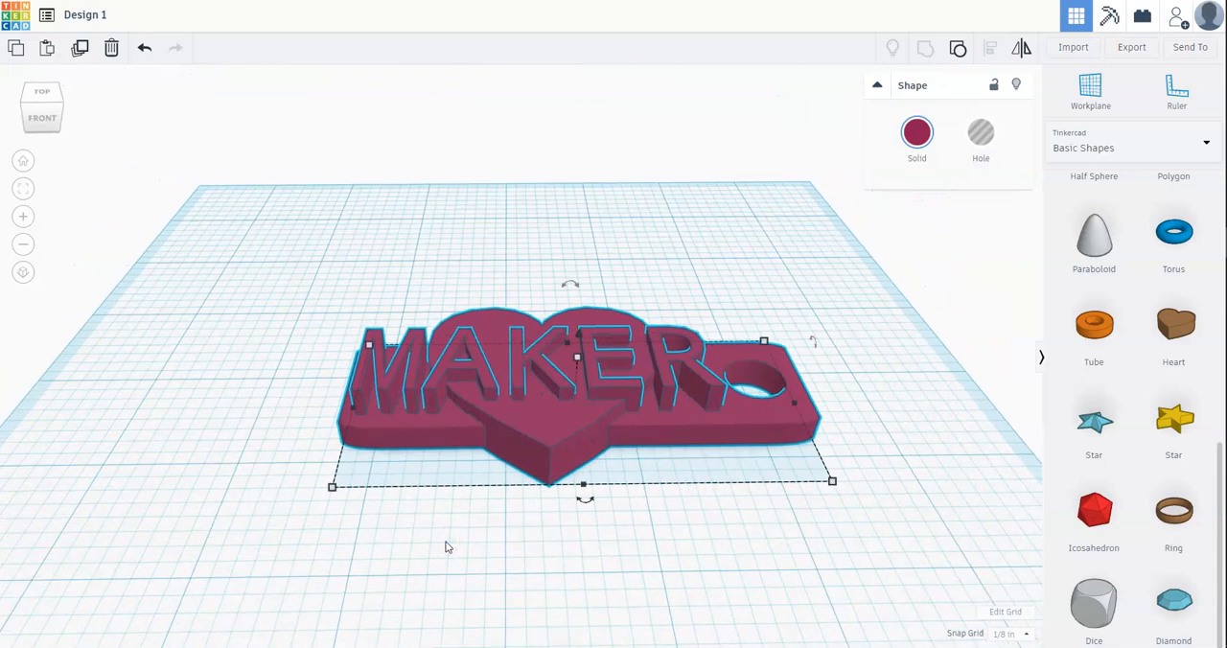
# Step: Open the Text and numbers shape collection and look through its letters
pyautogui.scroll(3, 1131, 230)
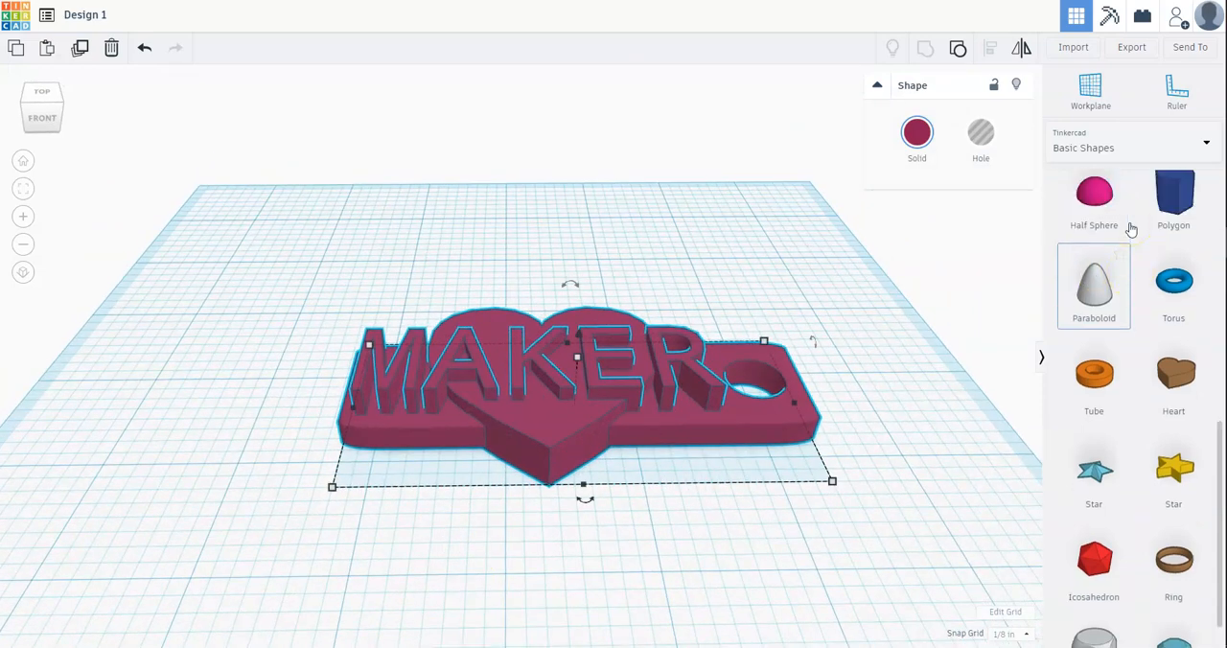
pyautogui.scroll(5, 1130, 230)
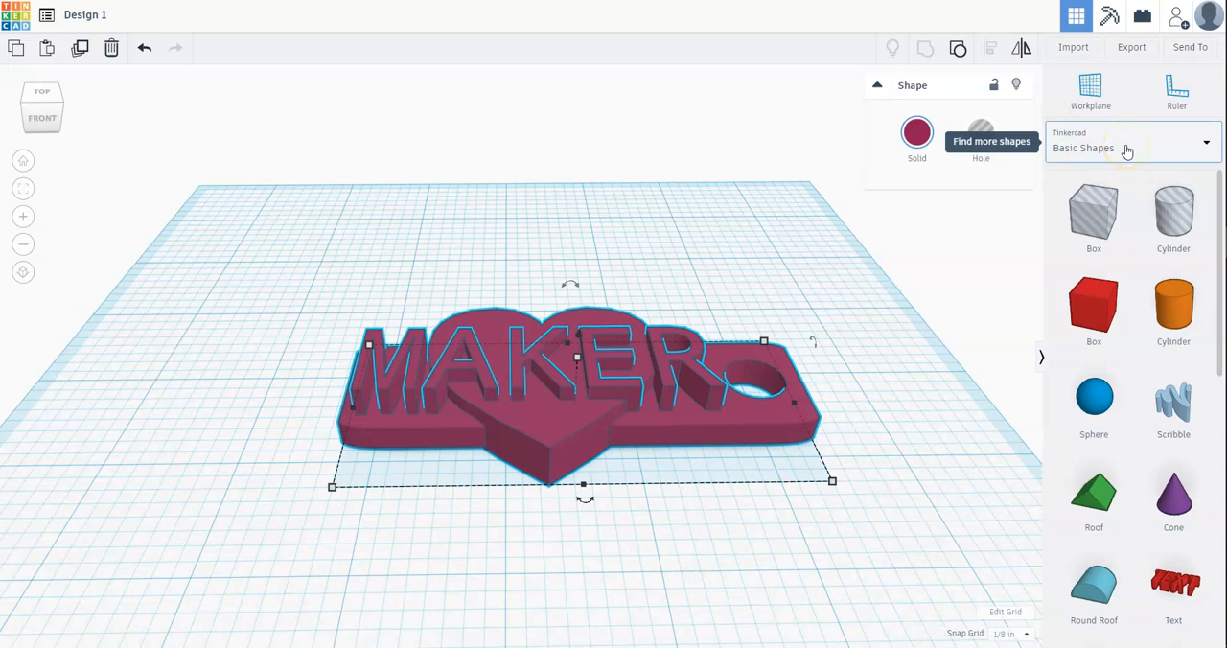
pyautogui.click(1207, 146)
pyautogui.click(1114, 213)
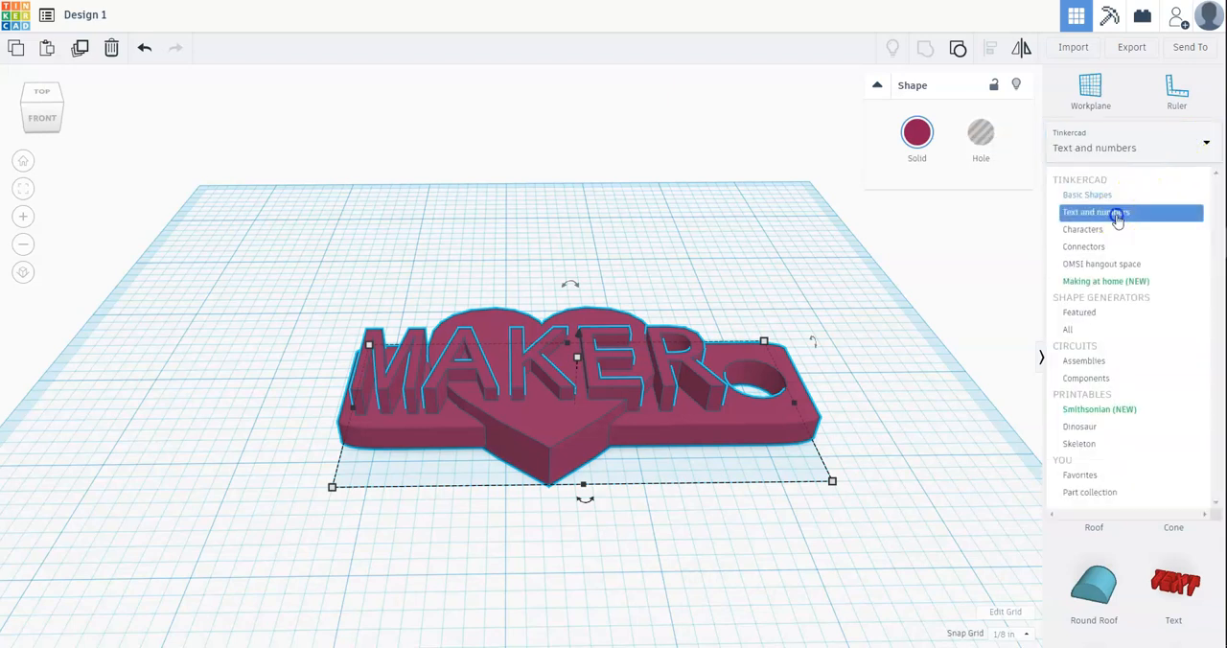
pyautogui.click(1154, 148)
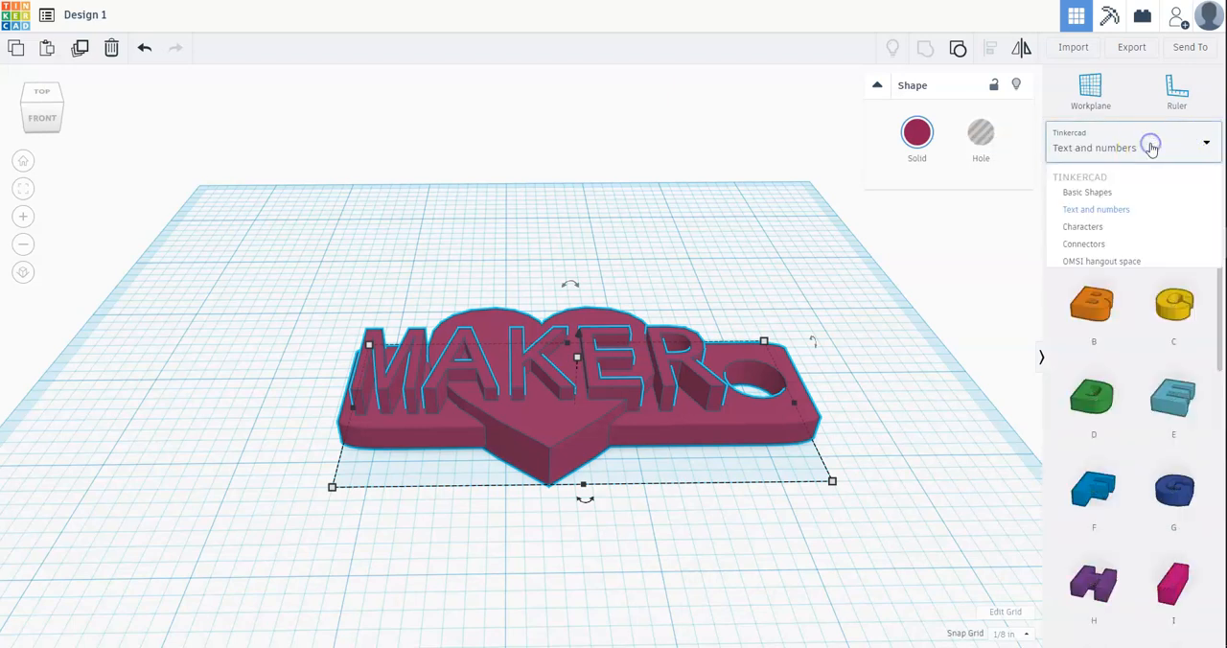
pyautogui.click(1125, 211)
pyautogui.scroll(-4, 1109, 303)
pyautogui.scroll(-5, 1109, 305)
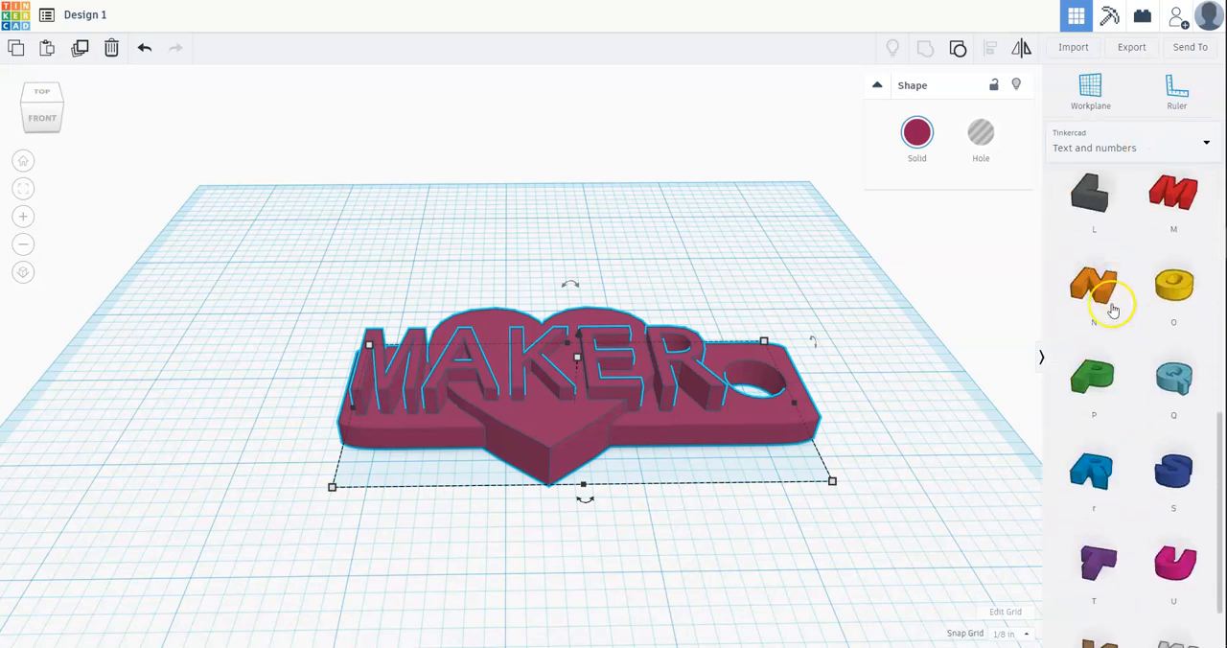
# Step: Open the Characters shape collection and look through its shapes
pyautogui.click(1147, 152)
pyautogui.click(1100, 230)
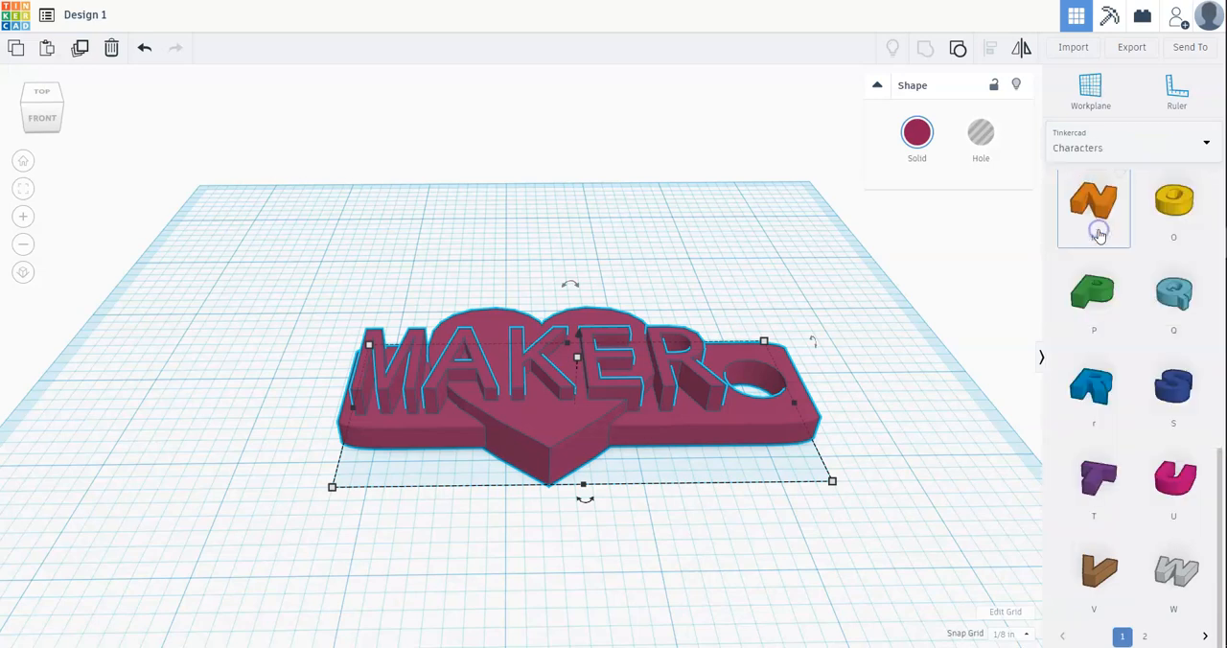
pyautogui.click(1206, 144)
pyautogui.click(1105, 230)
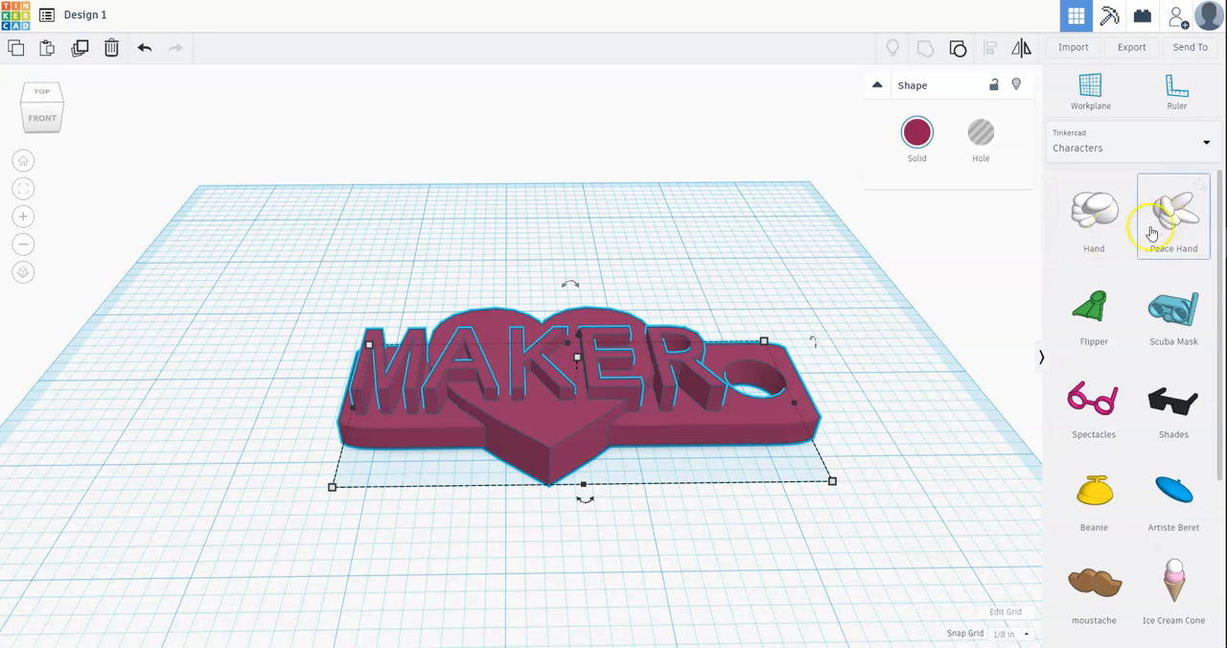
pyautogui.scroll(-3, 1152, 232)
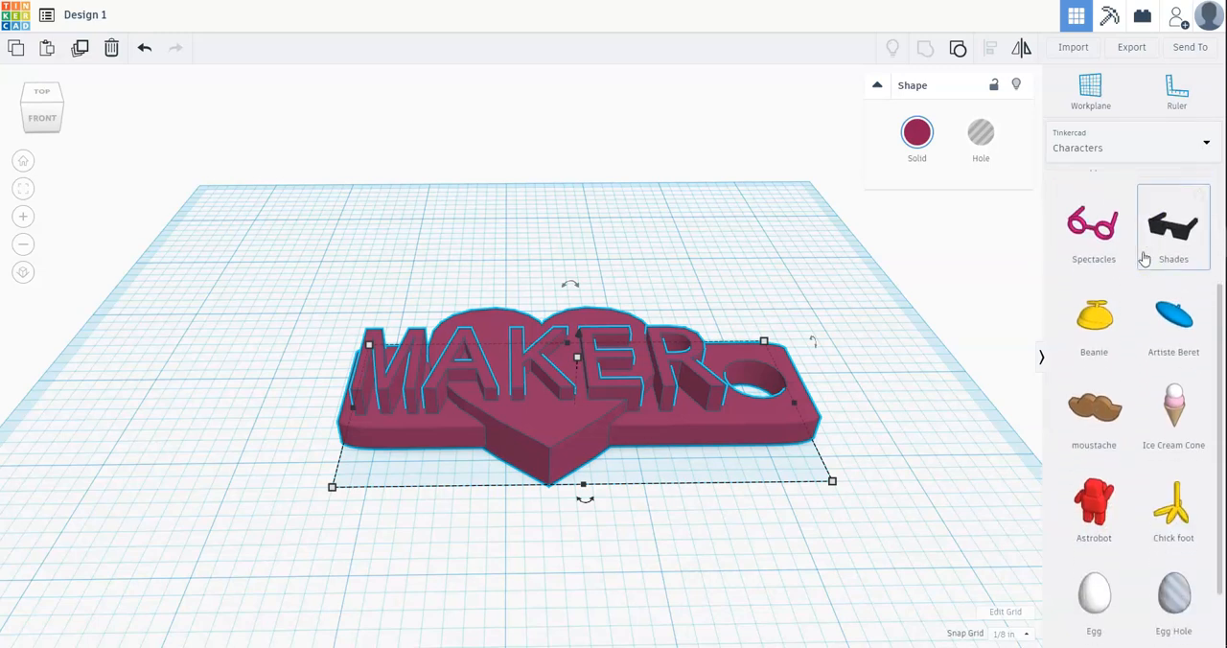
pyautogui.scroll(-1, 1144, 259)
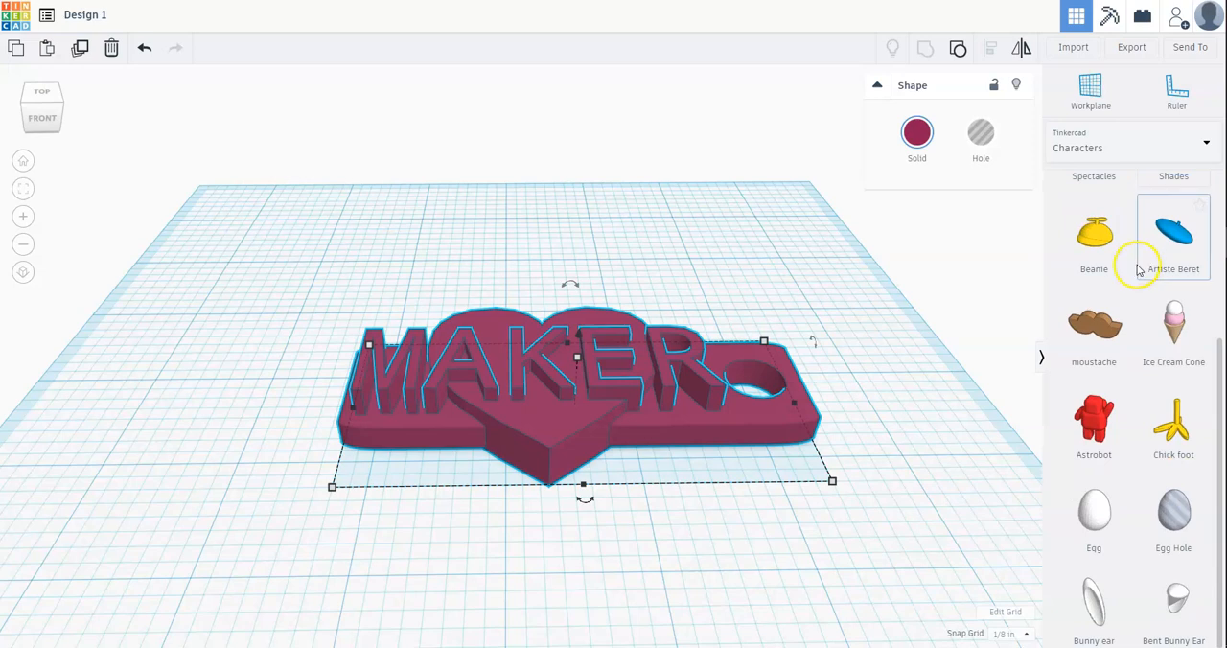
pyautogui.scroll(3, 1139, 271)
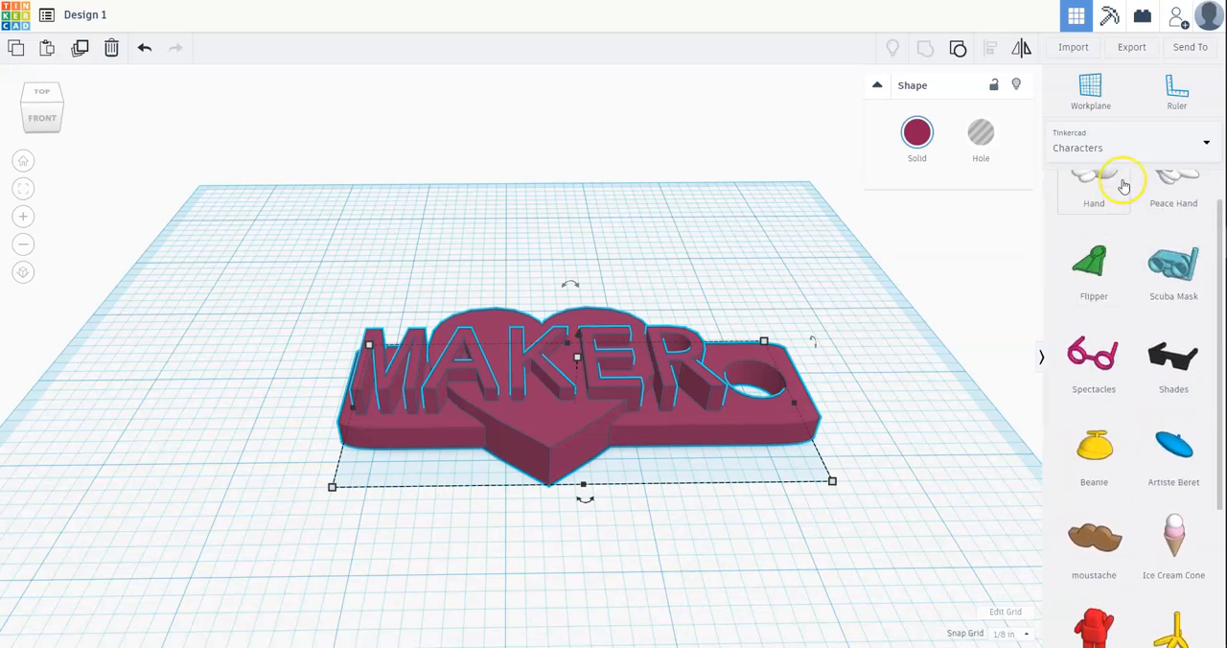
# Step: View the Featured shape generators and the circuit Assemblies collection
pyautogui.click(1122, 148)
pyautogui.click(1090, 314)
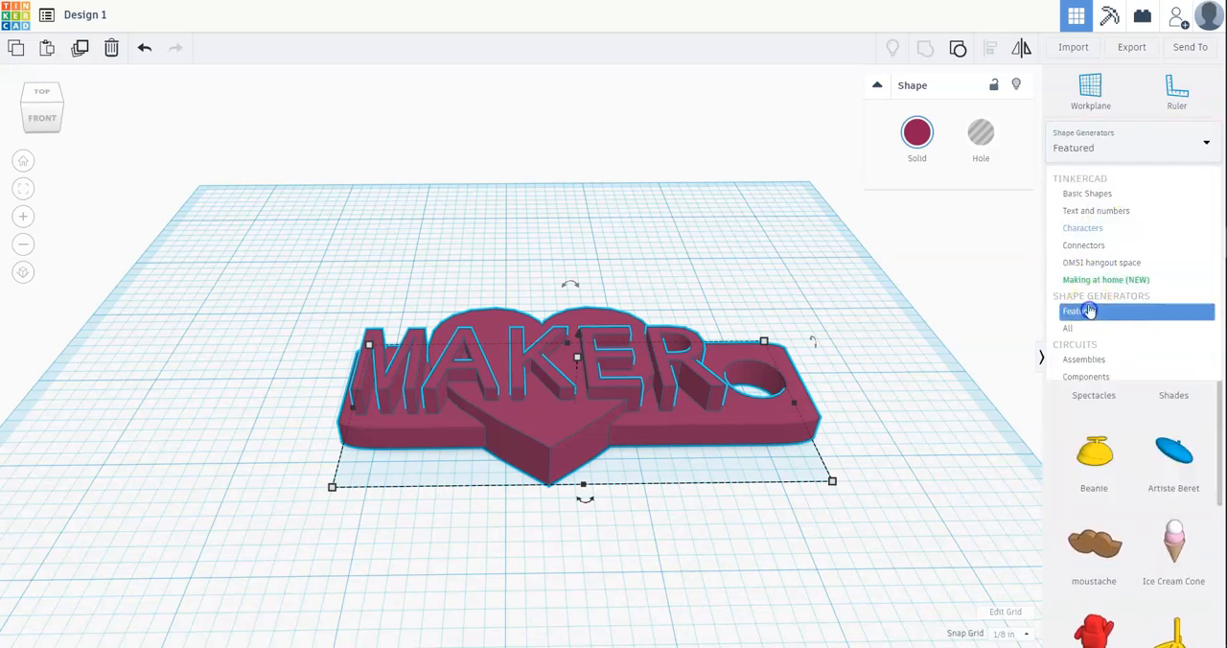
pyautogui.click(1117, 150)
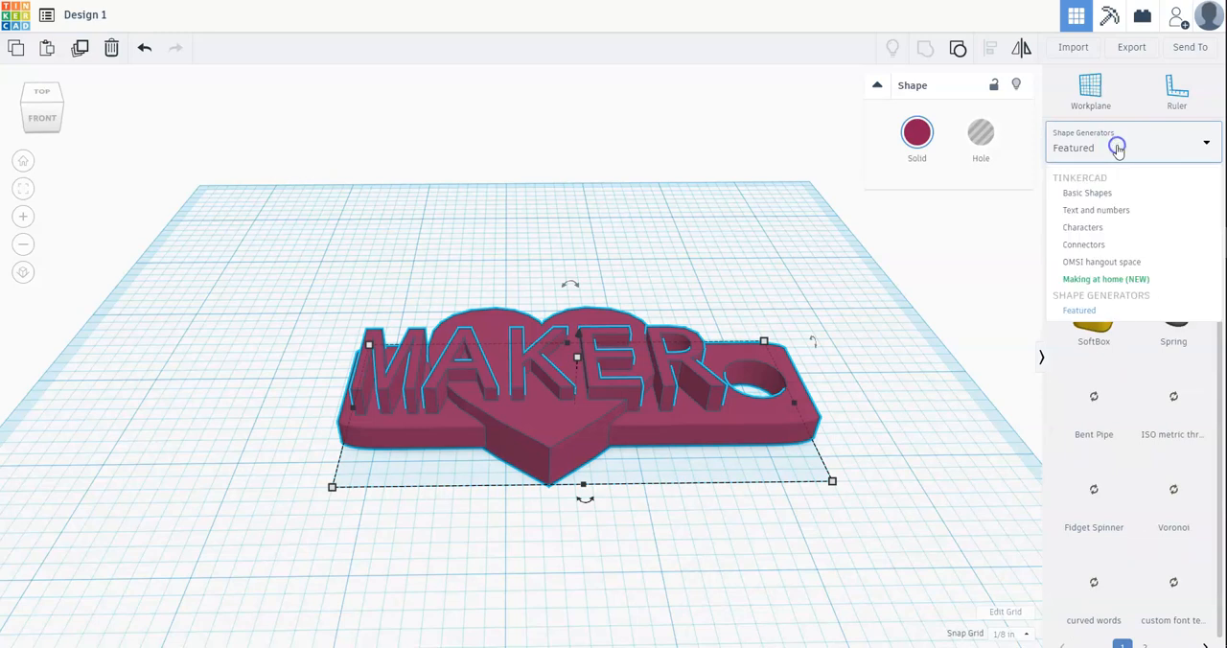
pyautogui.click(1084, 315)
pyautogui.click(1128, 150)
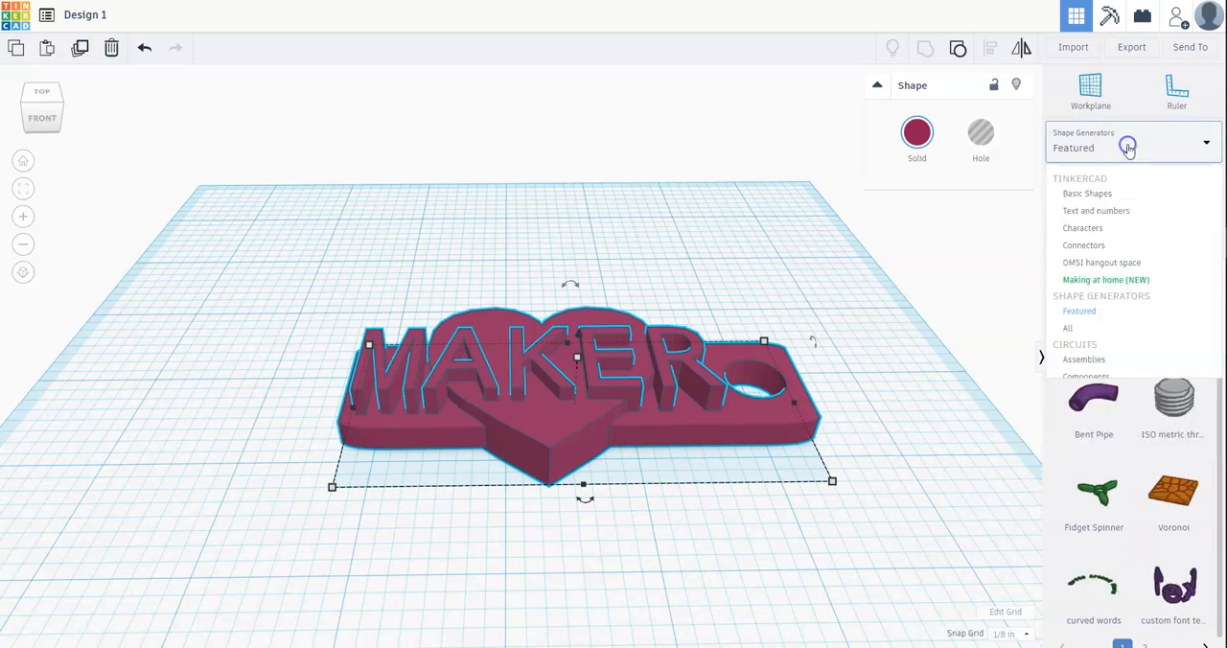
pyautogui.click(1080, 361)
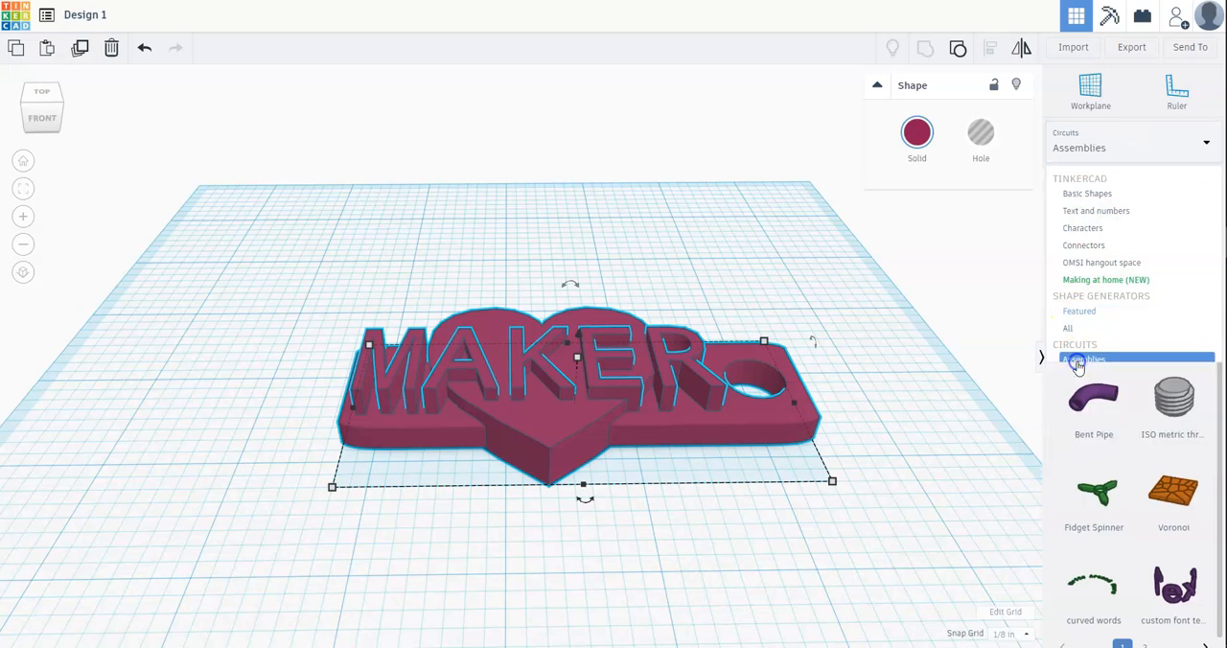
# Step: View the Smithsonian and Skeleton collections among the printables
pyautogui.click(1123, 153)
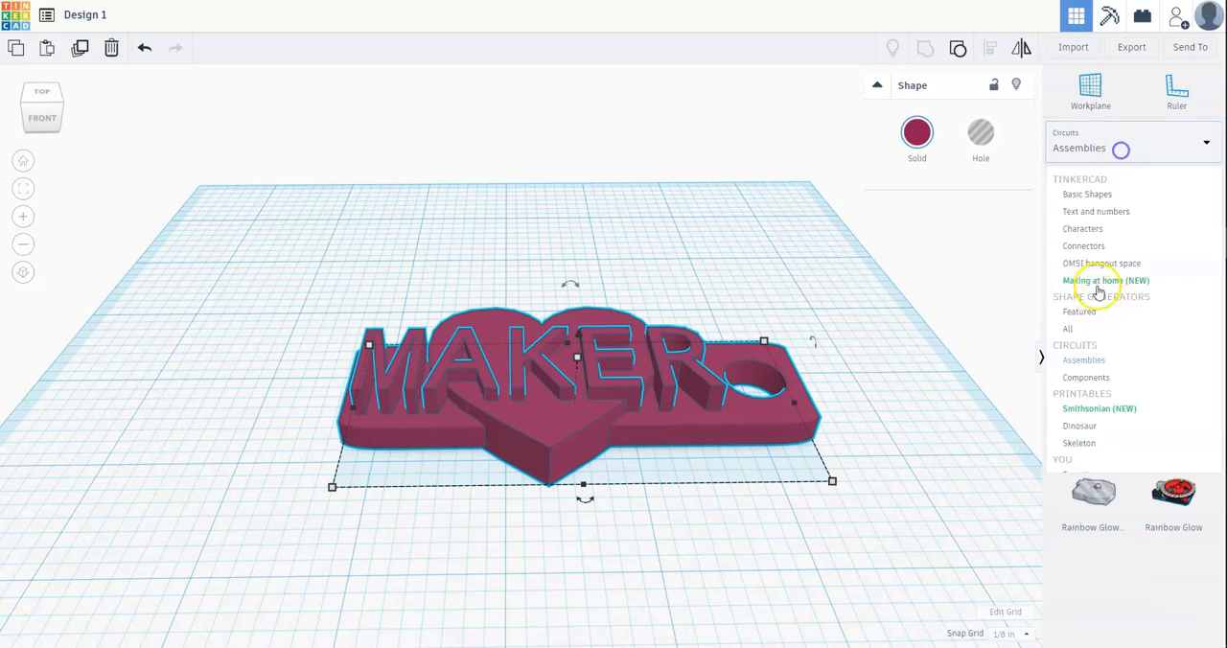
pyautogui.click(1087, 414)
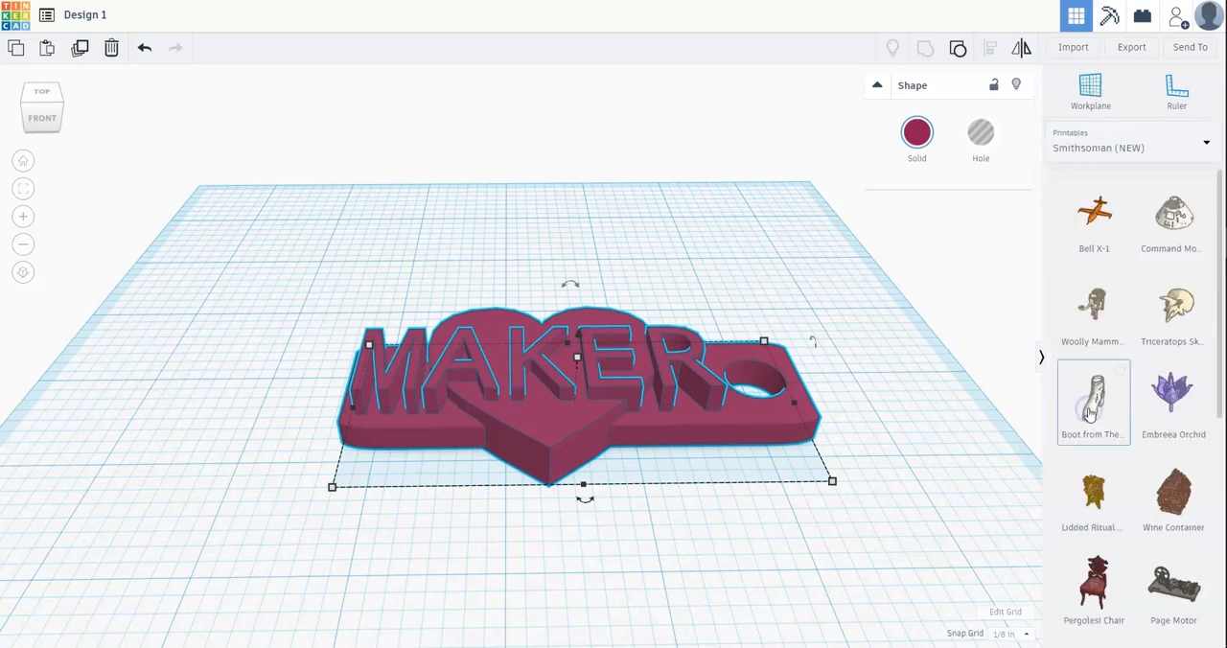
pyautogui.click(1147, 154)
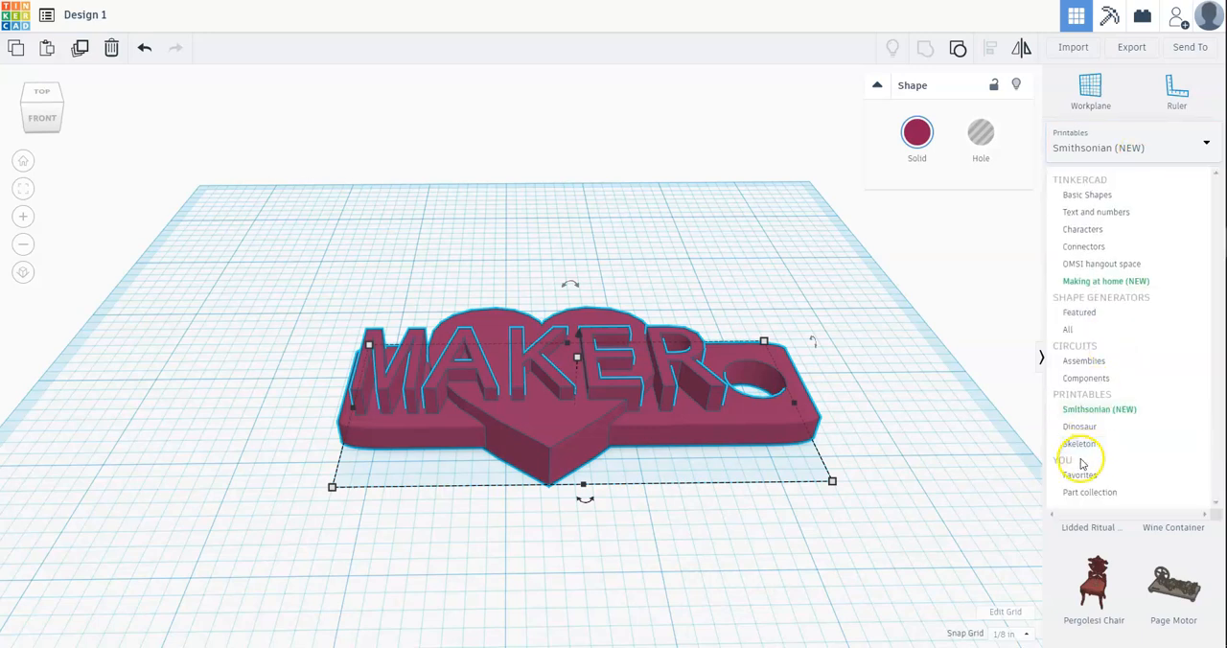
pyautogui.click(1088, 444)
pyautogui.click(1144, 150)
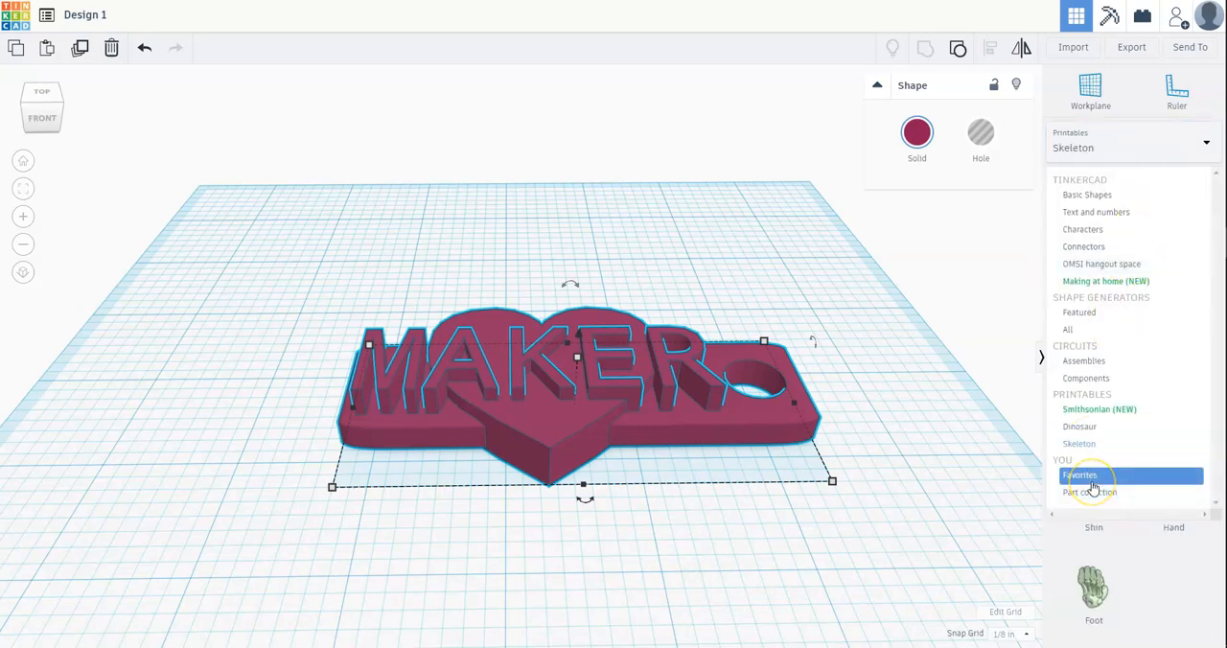
pyautogui.click(1155, 140)
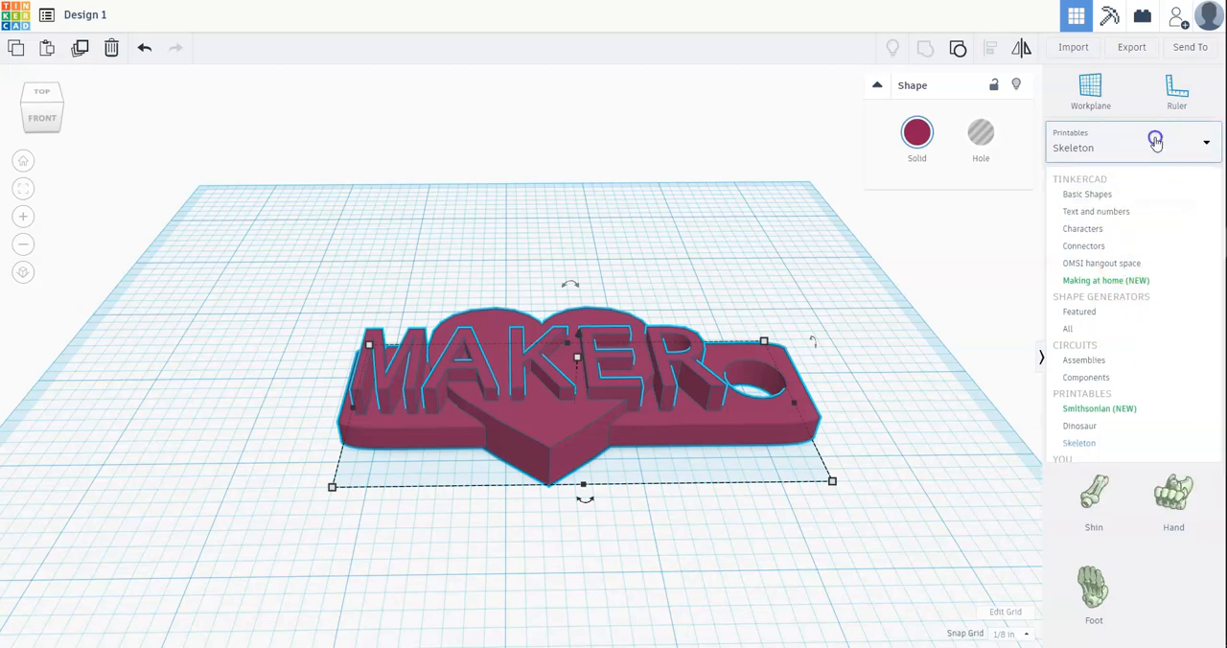
# Step: Place the Skull from the Skeleton collection on the workplane behind the plate and mark it as a favorite
pyautogui.click(1091, 226)
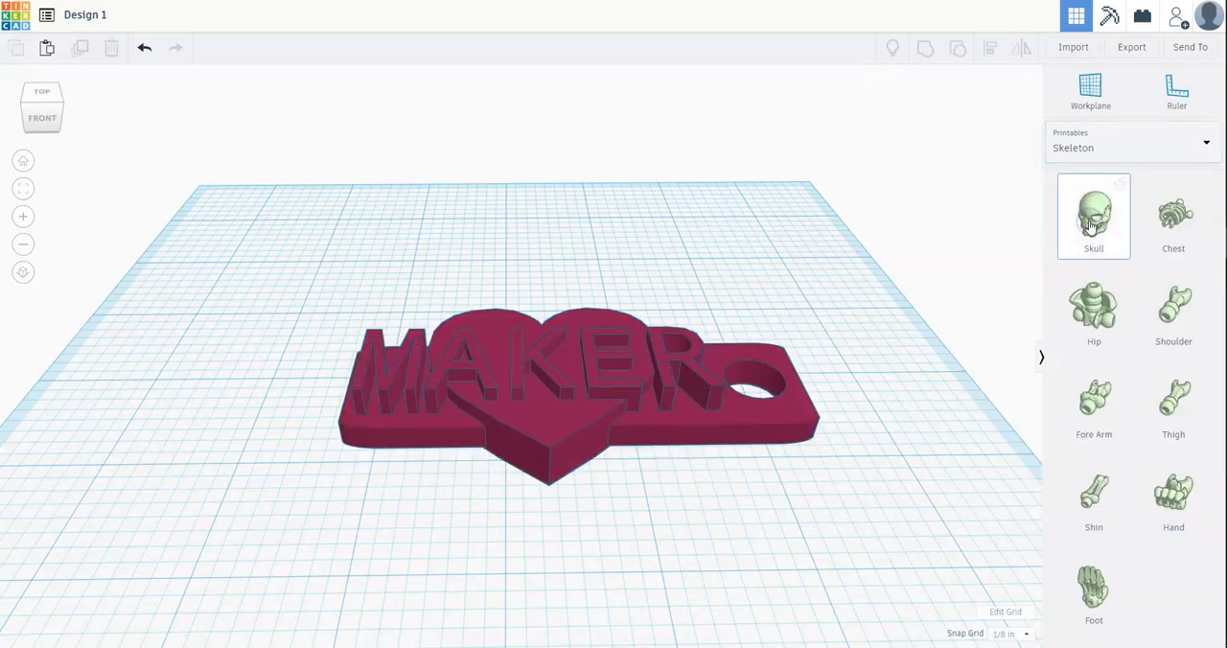
pyautogui.moveTo(1091, 227); pyautogui.dragTo(751, 264)
pyautogui.click(744, 251)
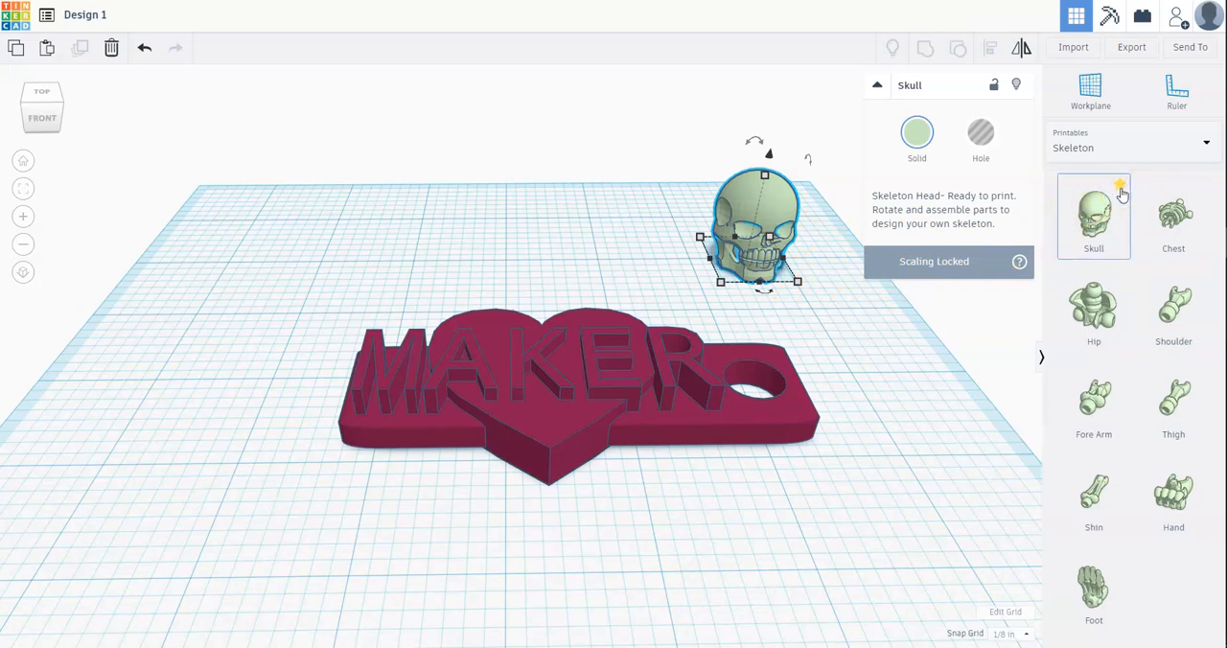
# Step: Open the Favorites collection to check the starred shape and delete the skull from the workplane
pyautogui.click(1178, 153)
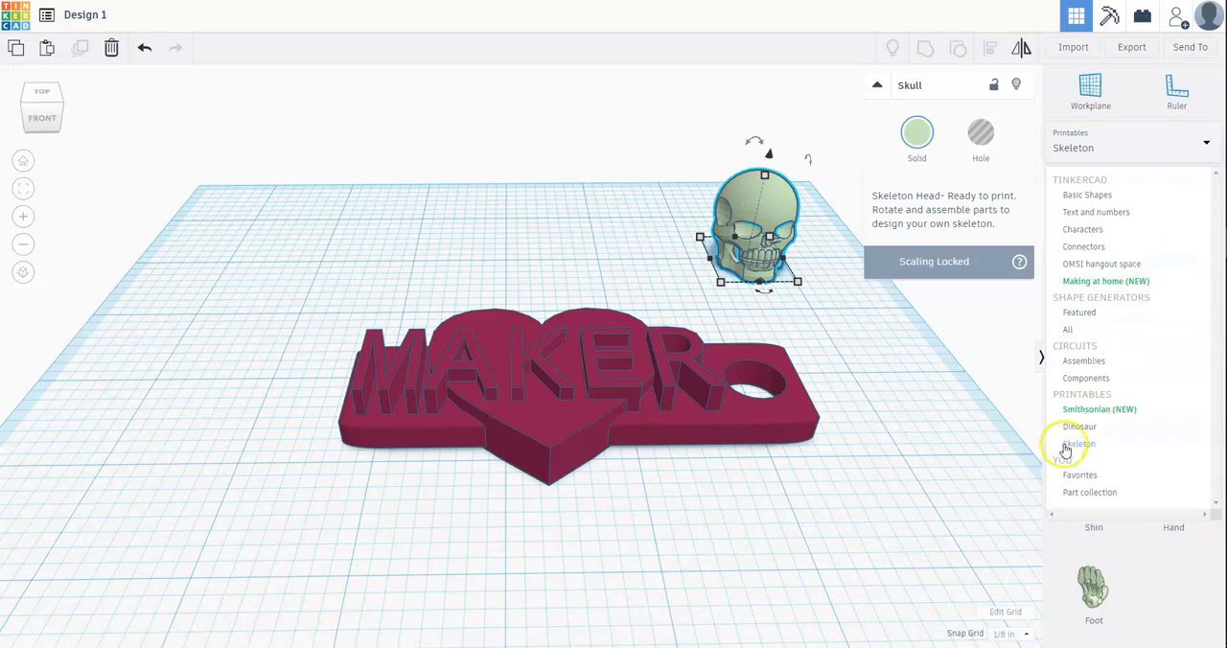
pyautogui.click(1064, 477)
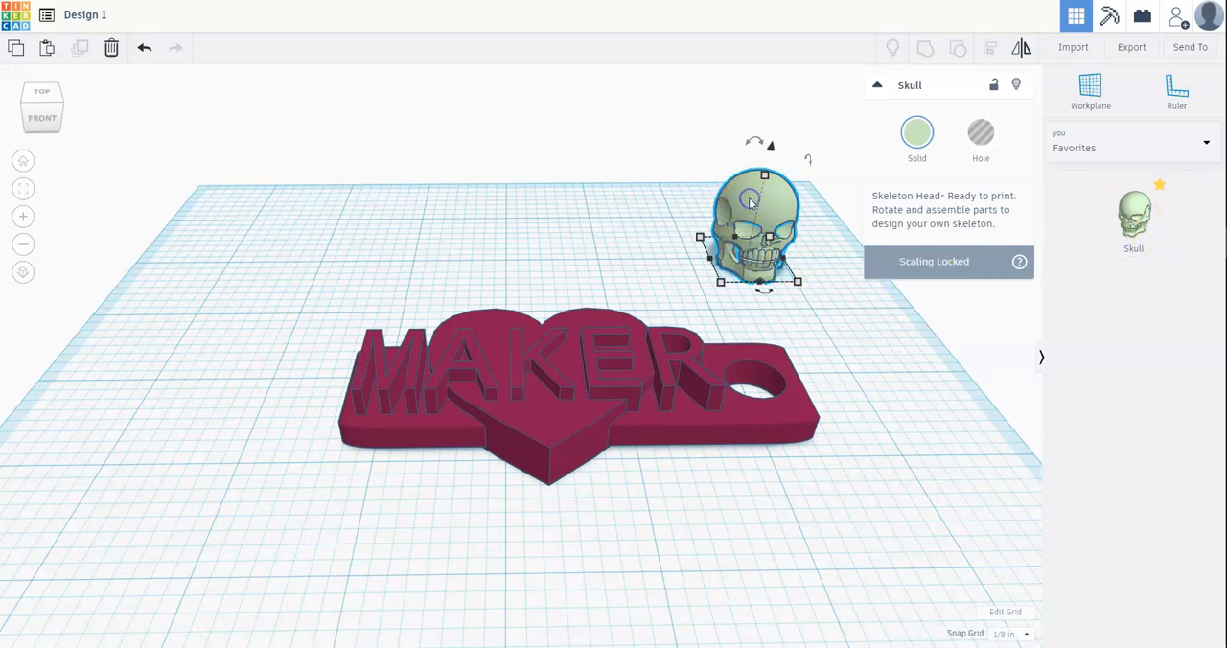
pyautogui.press('Delete')
# Step: Switch the shape library back to Basic Shapes and look through its shapes
pyautogui.click(1169, 145)
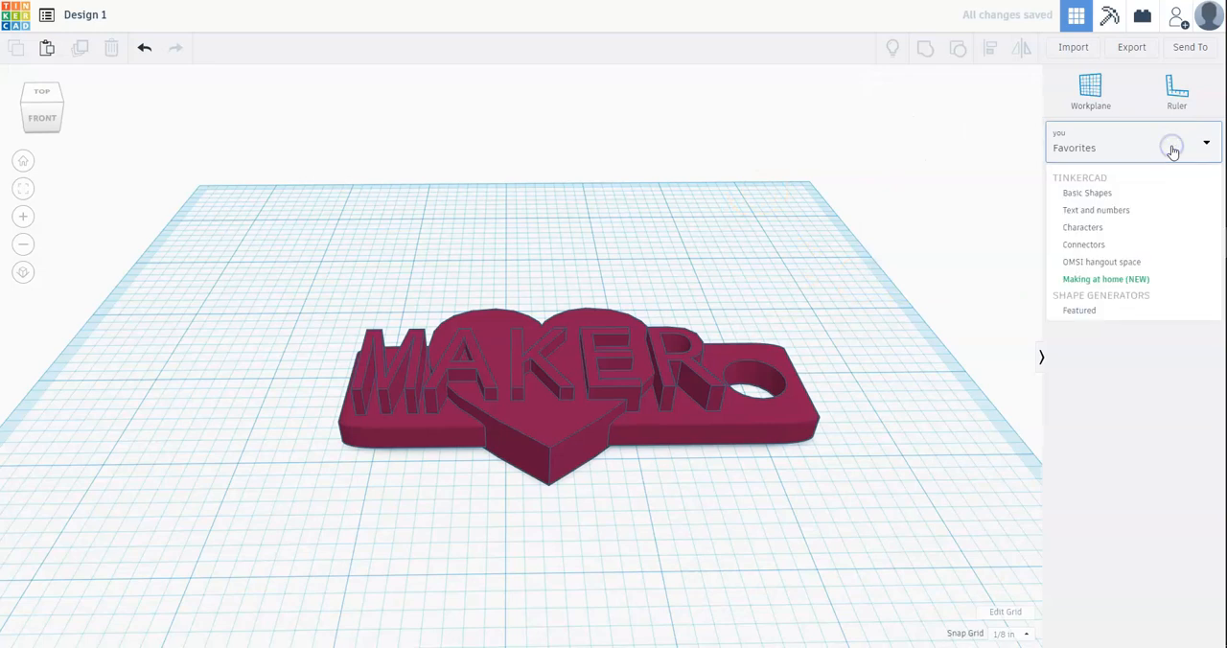
pyautogui.click(1105, 195)
pyautogui.scroll(-3, 1102, 400)
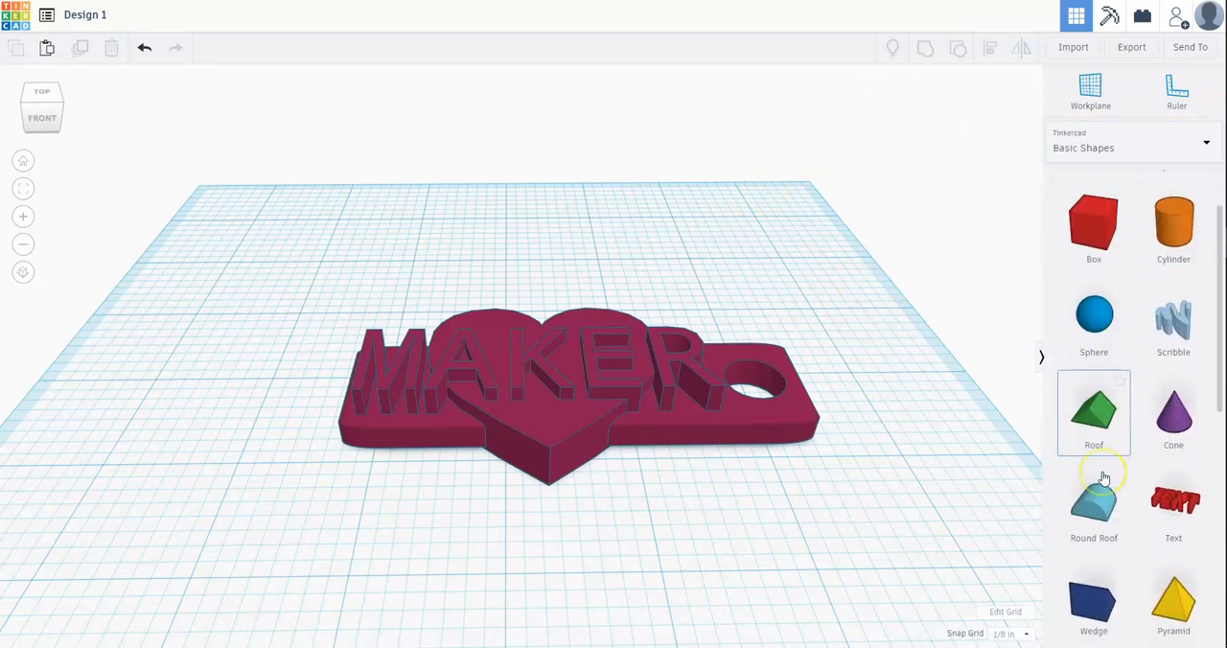